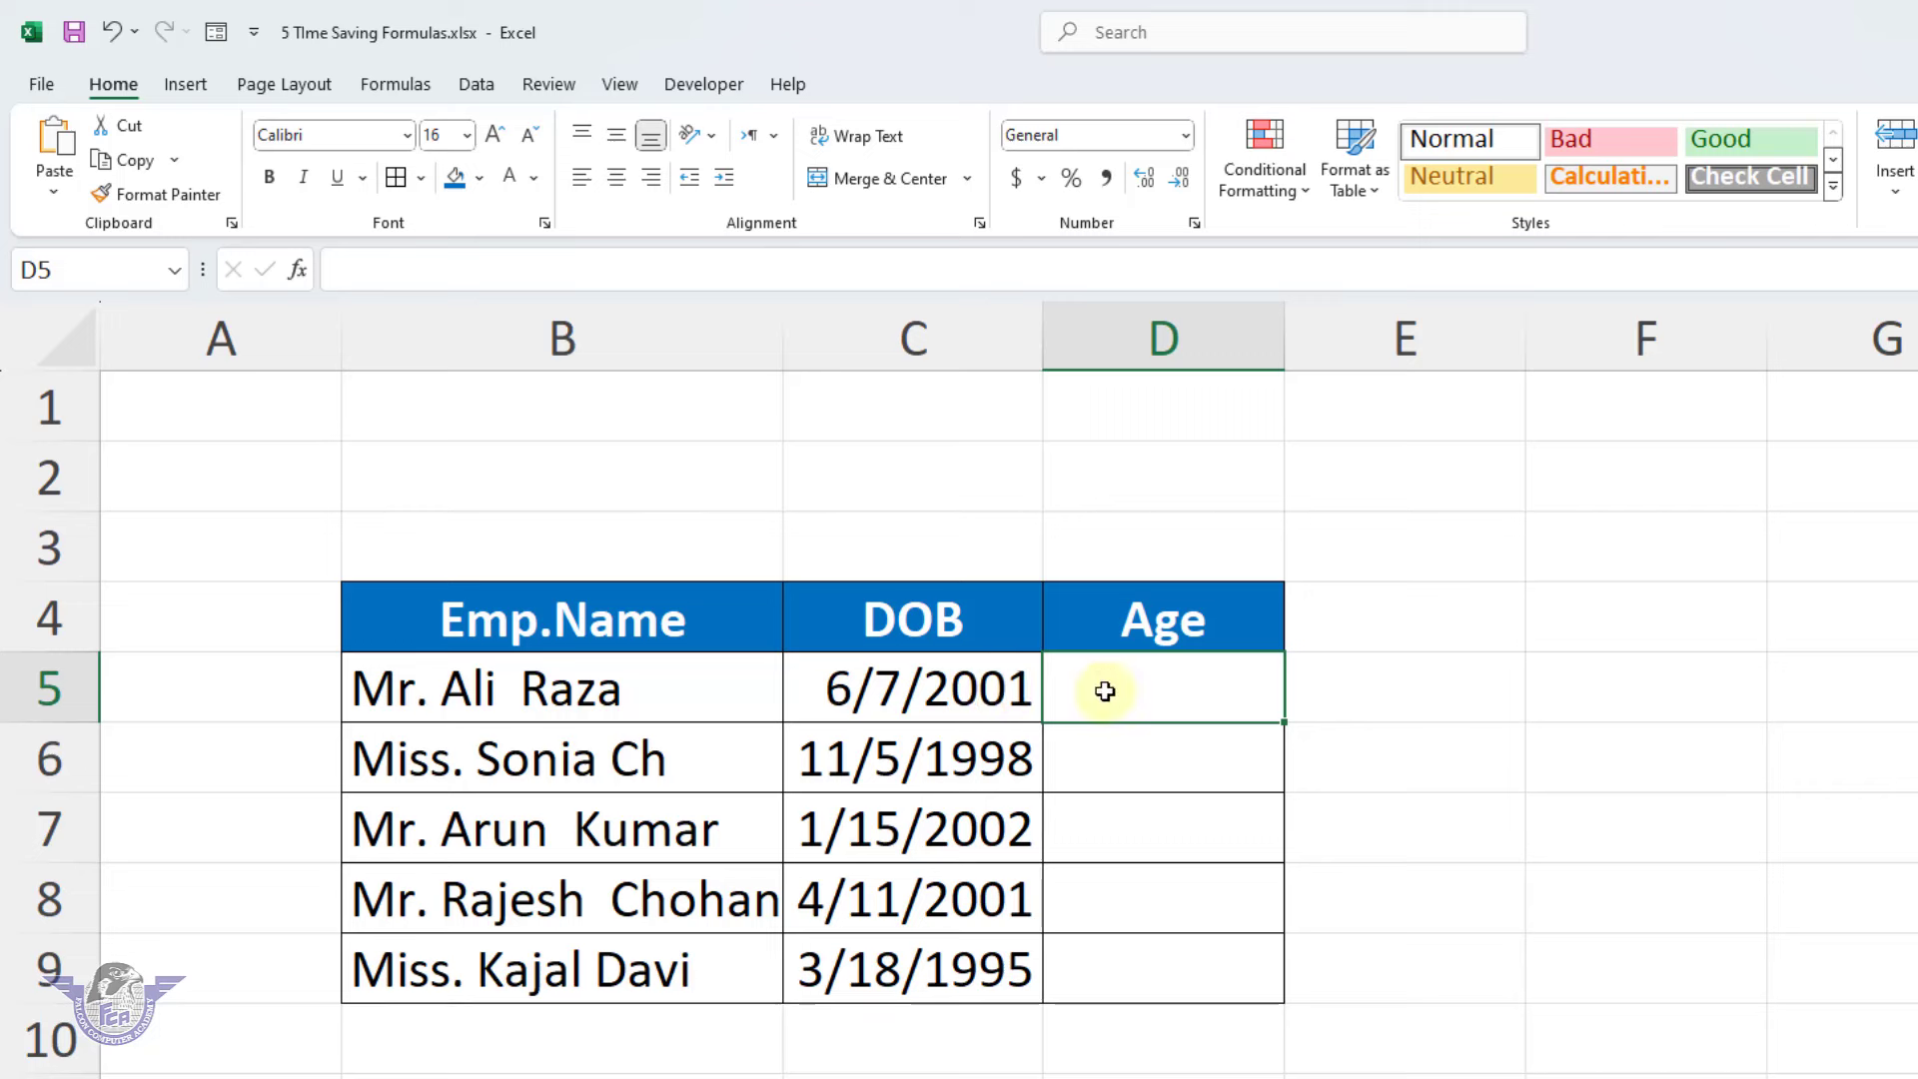
Enter =INT(YEARFRAC(C5,TODAY())) in D5 to get the first employee's age of 23.
text(=)
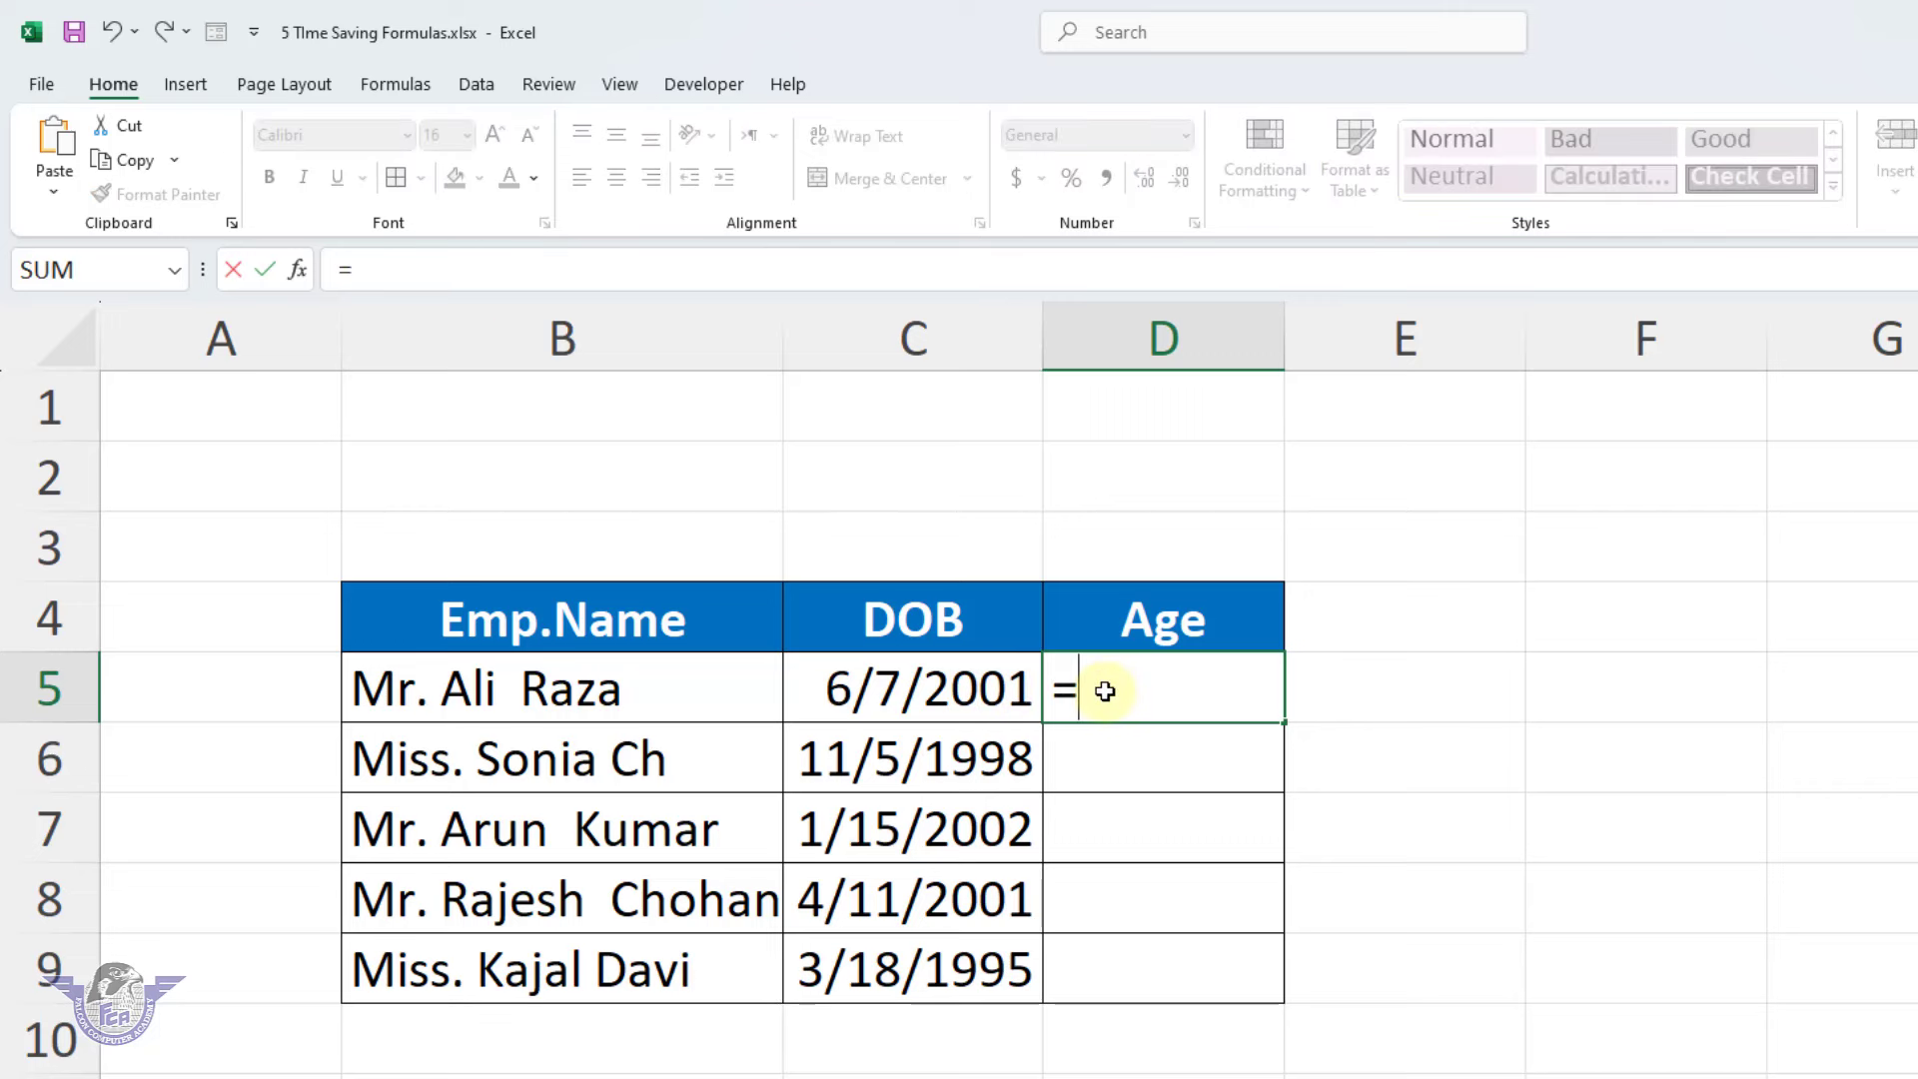
text(int)
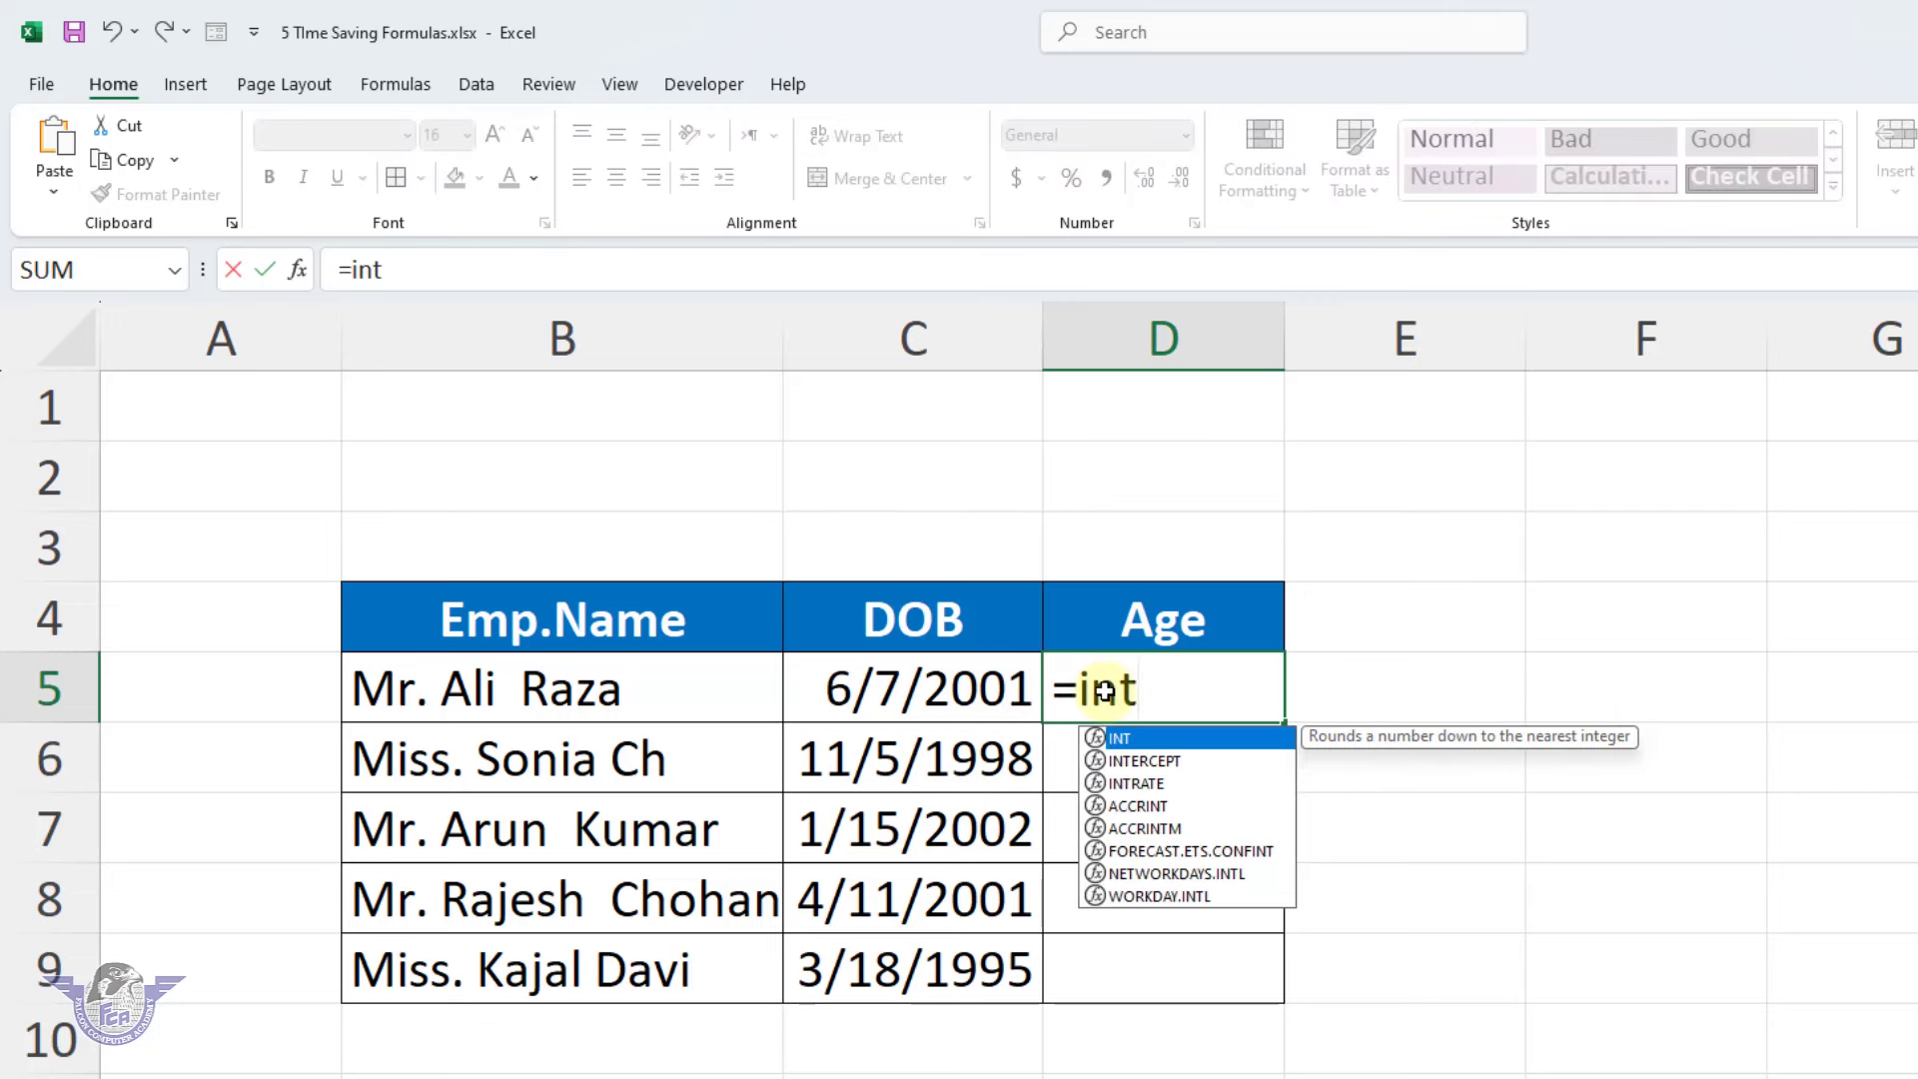
key(Tab)
text(y)
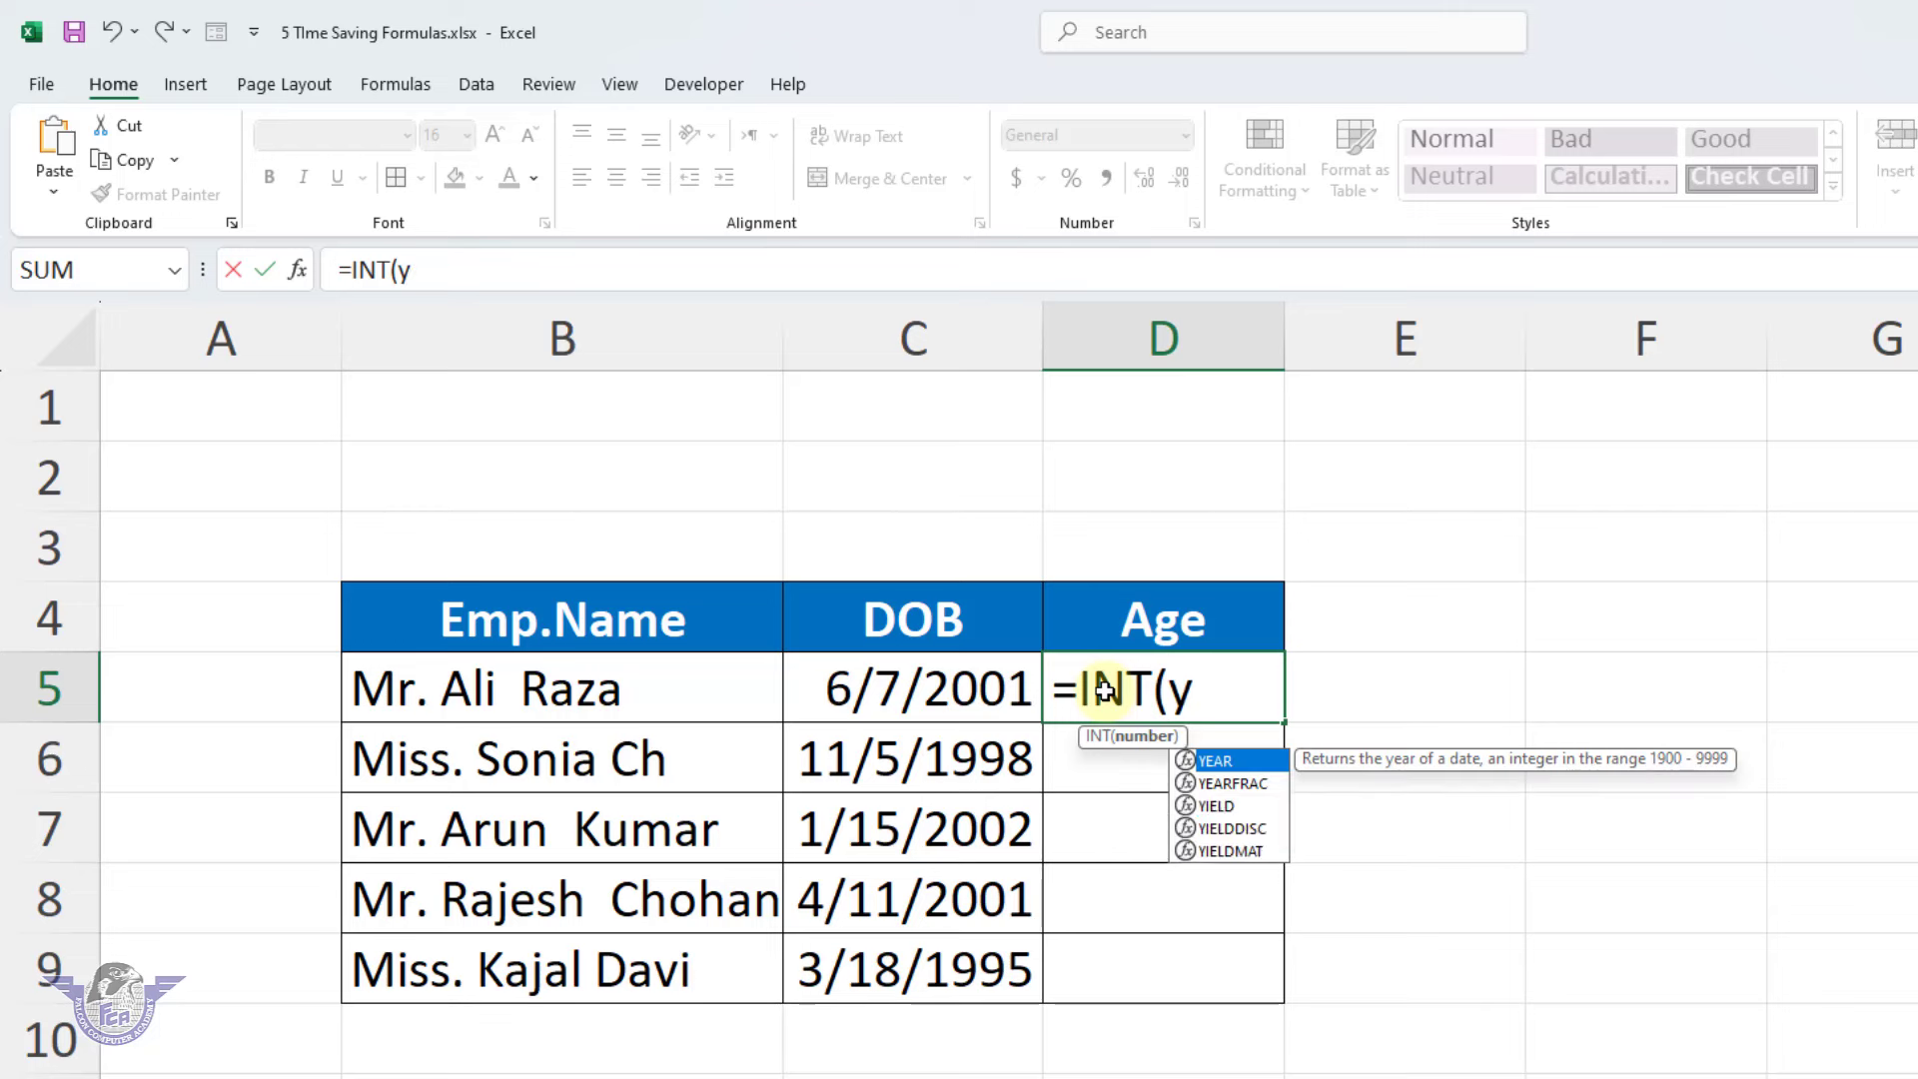
text(ear)
key(Down)
key(Tab)
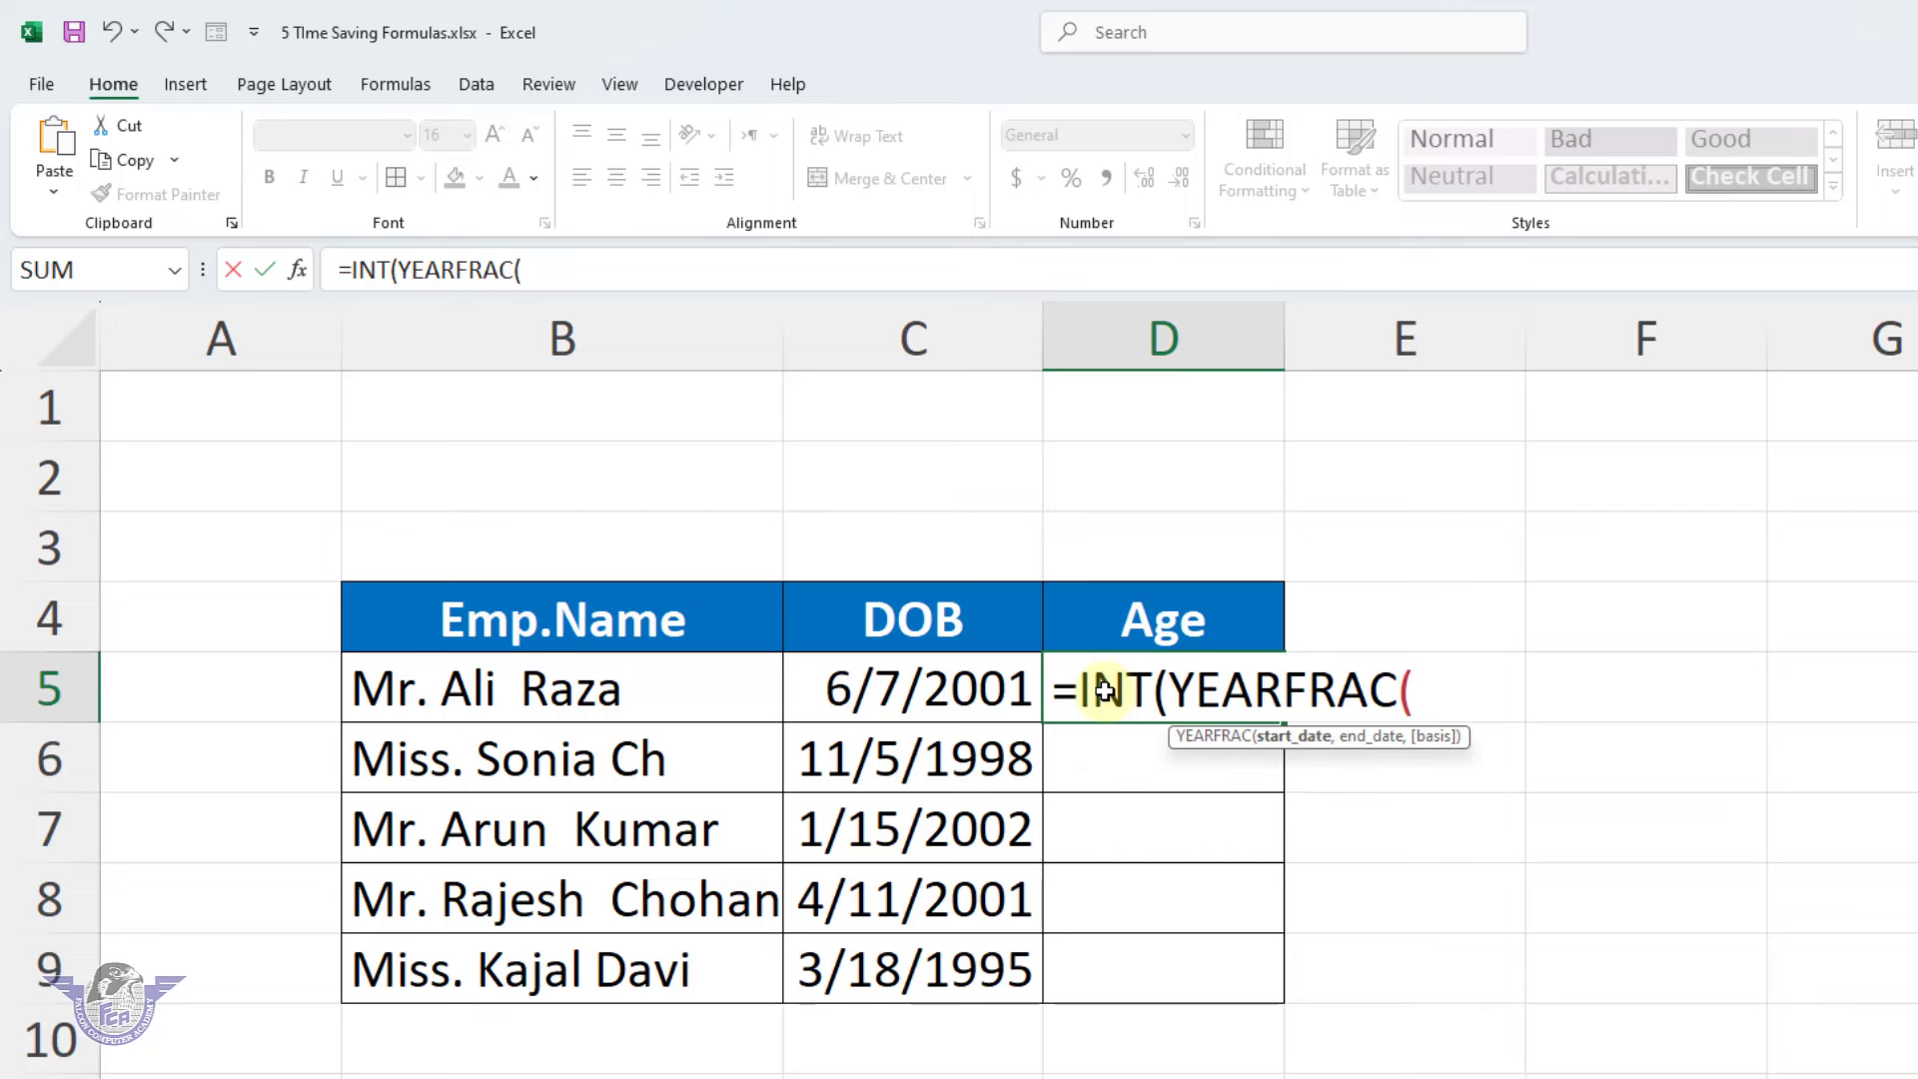
click(906, 700)
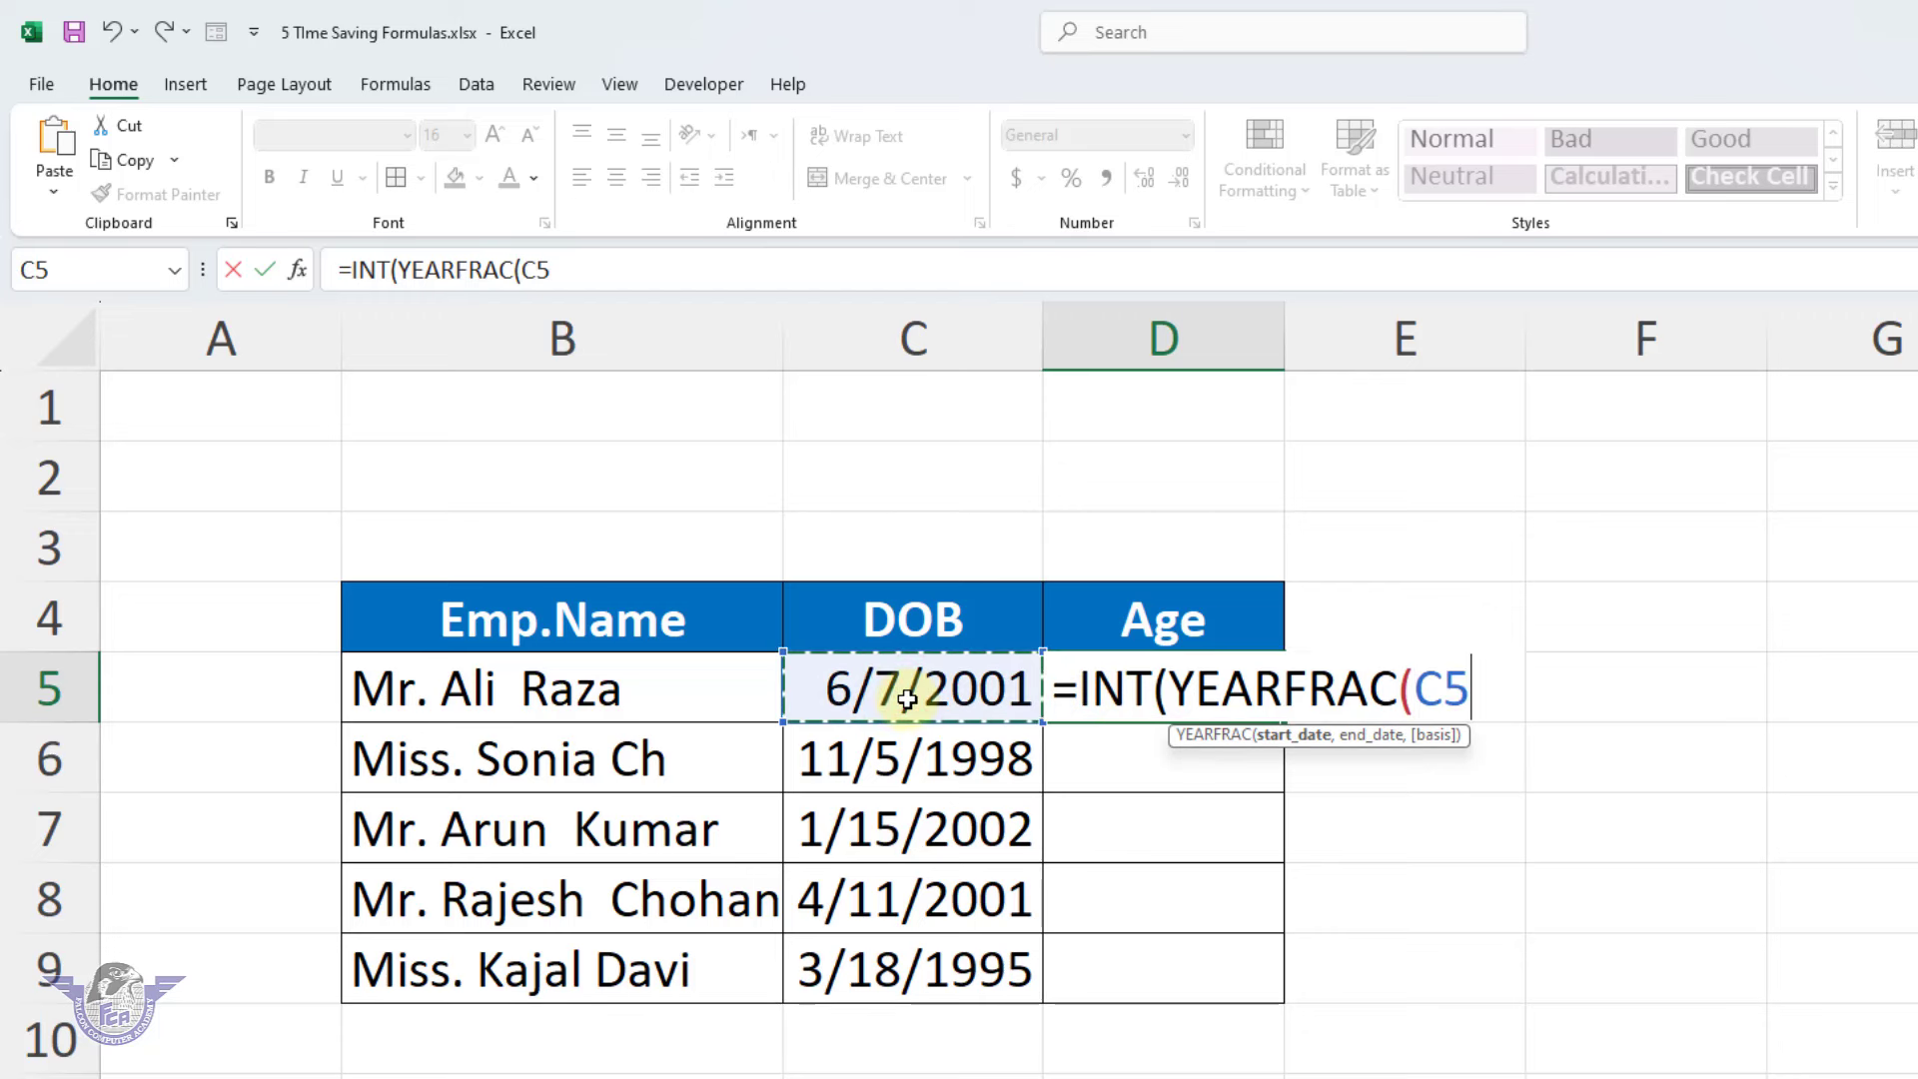
text(,toda)
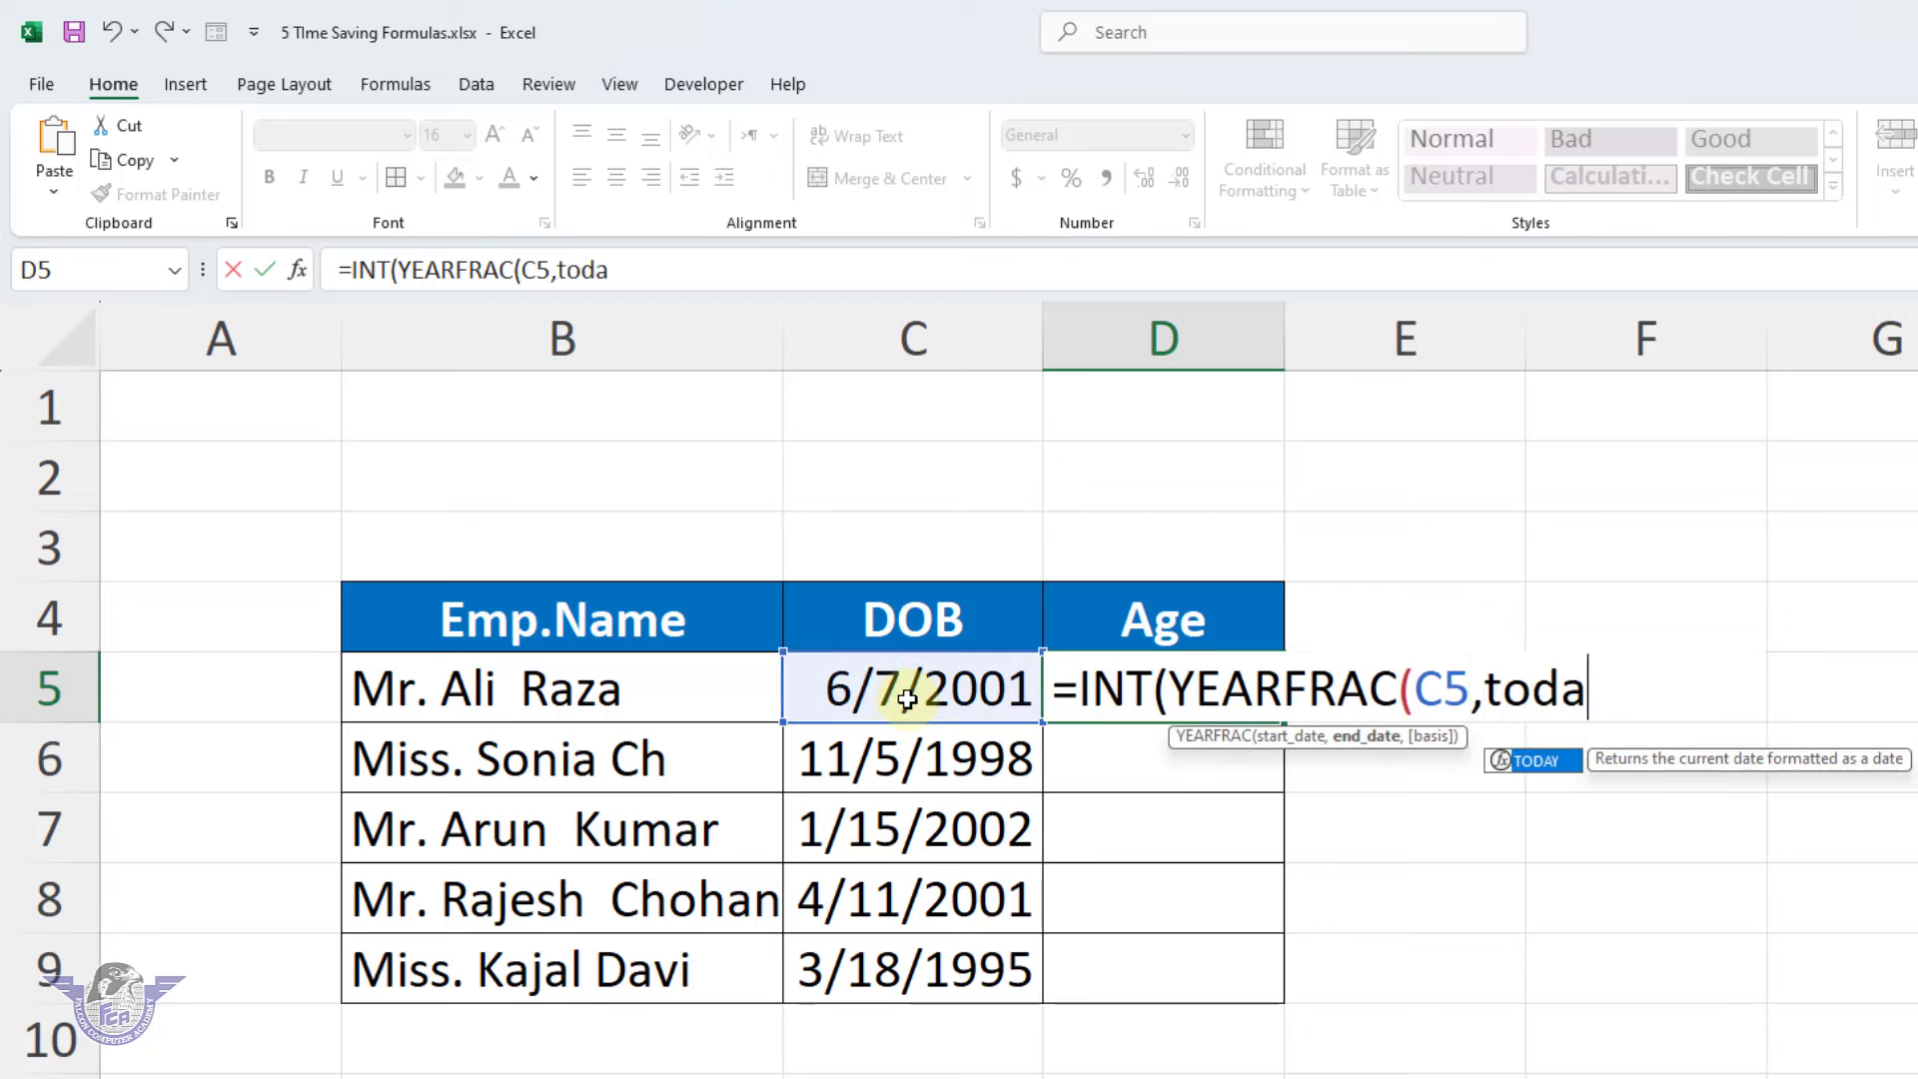
text(y()
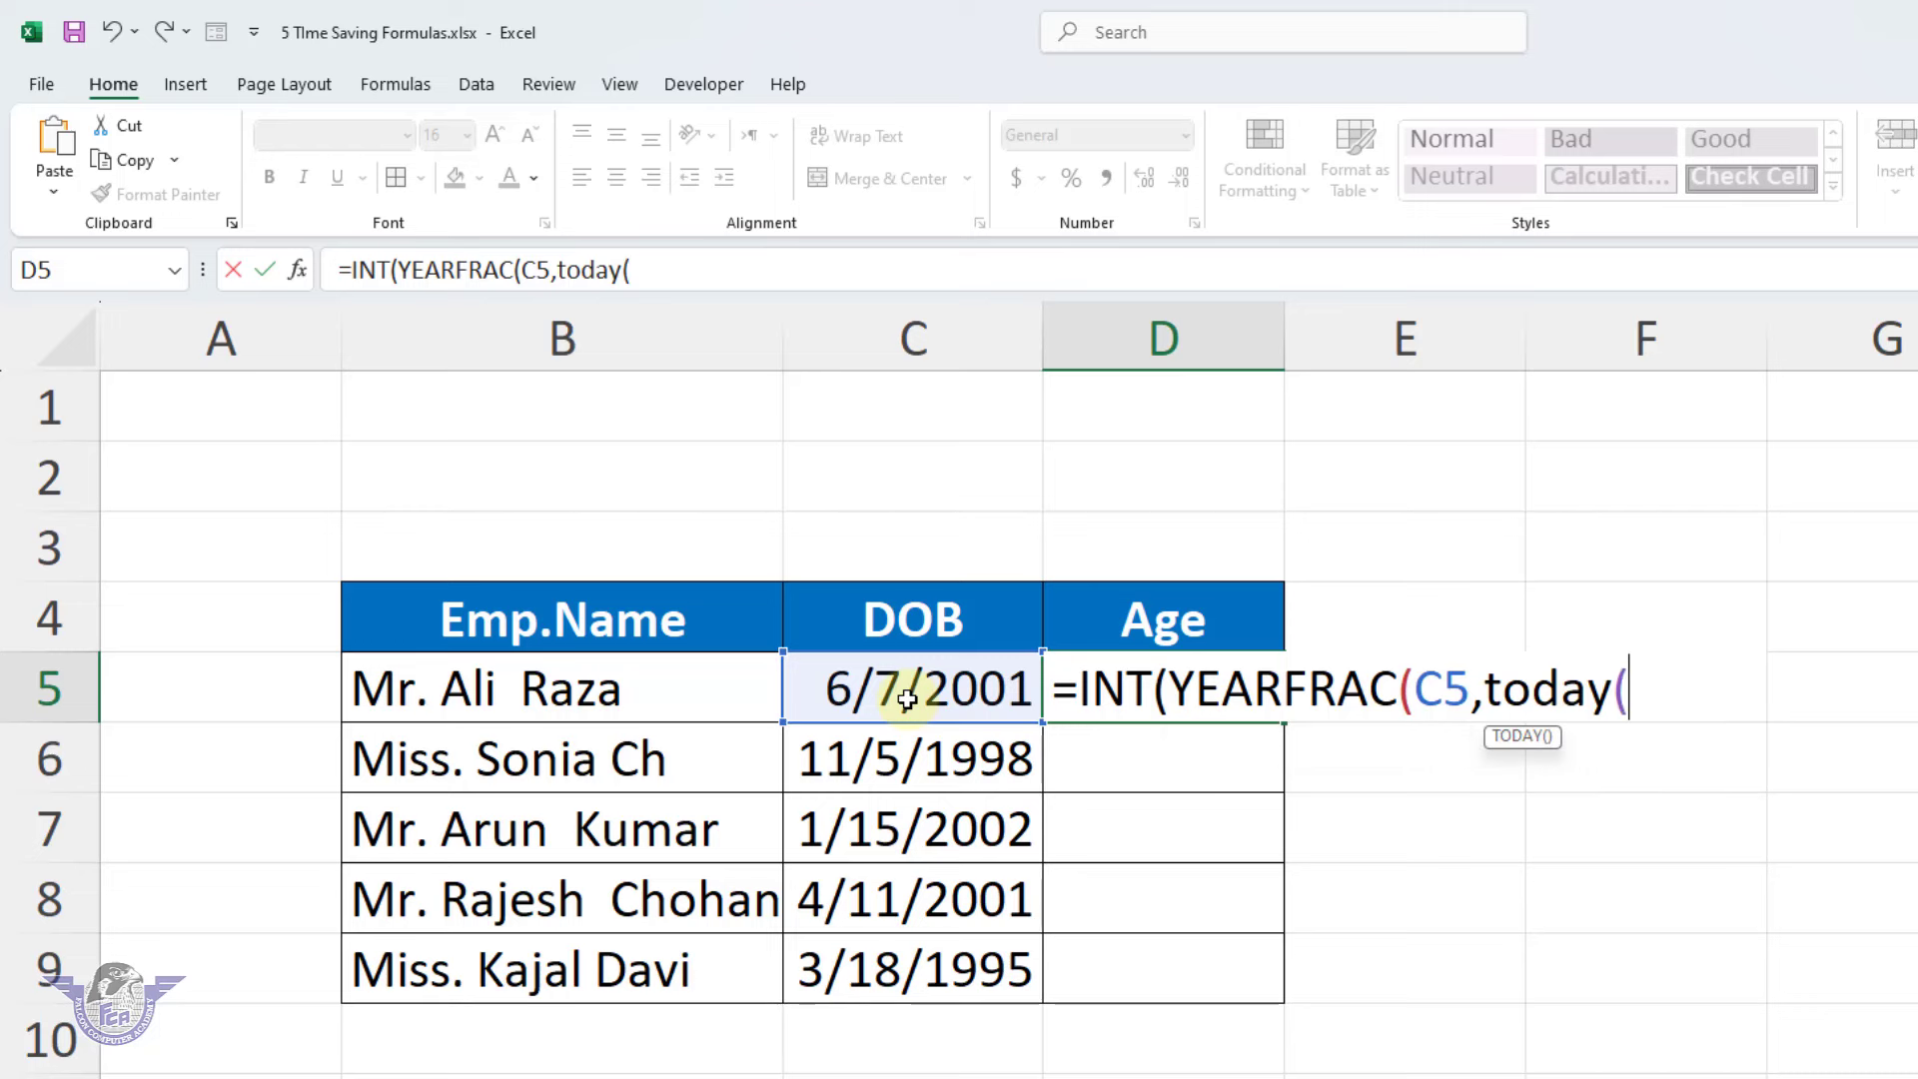
text())
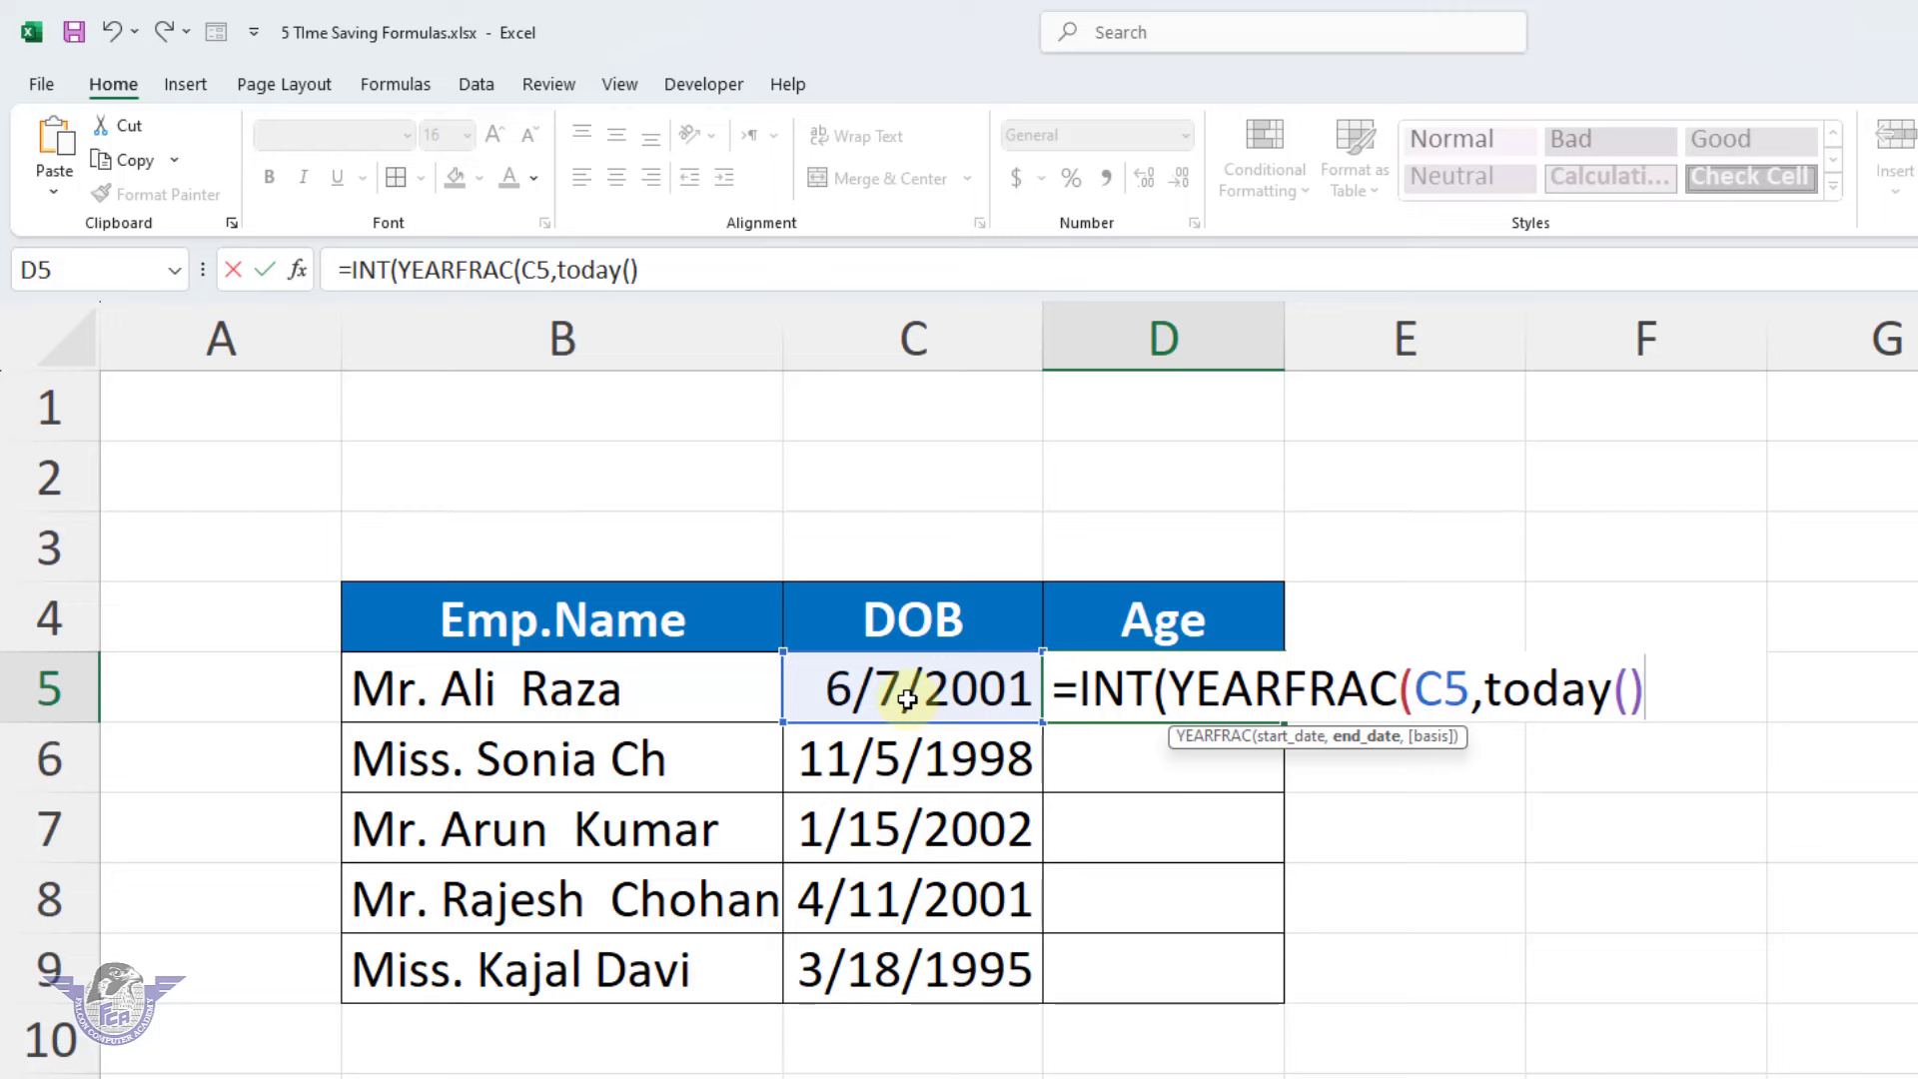
text()))
key(Return)
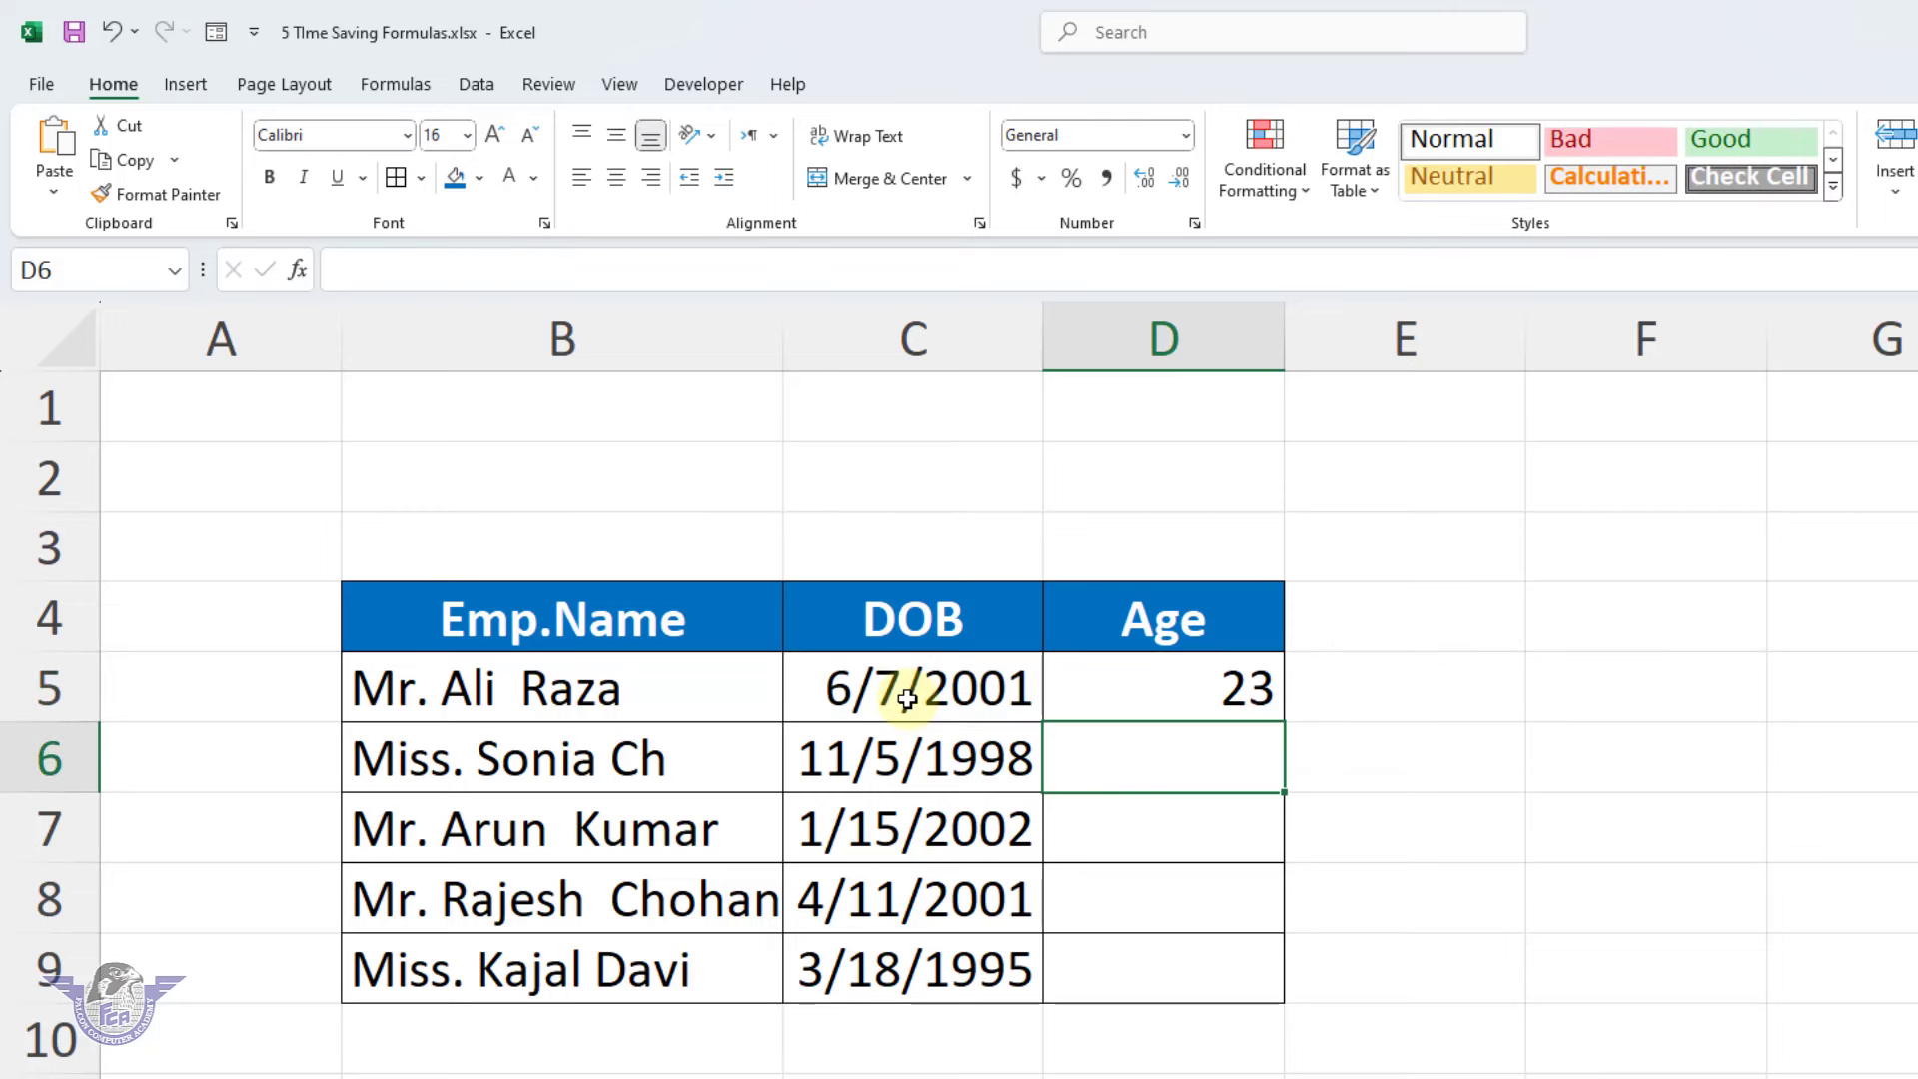
click(1098, 687)
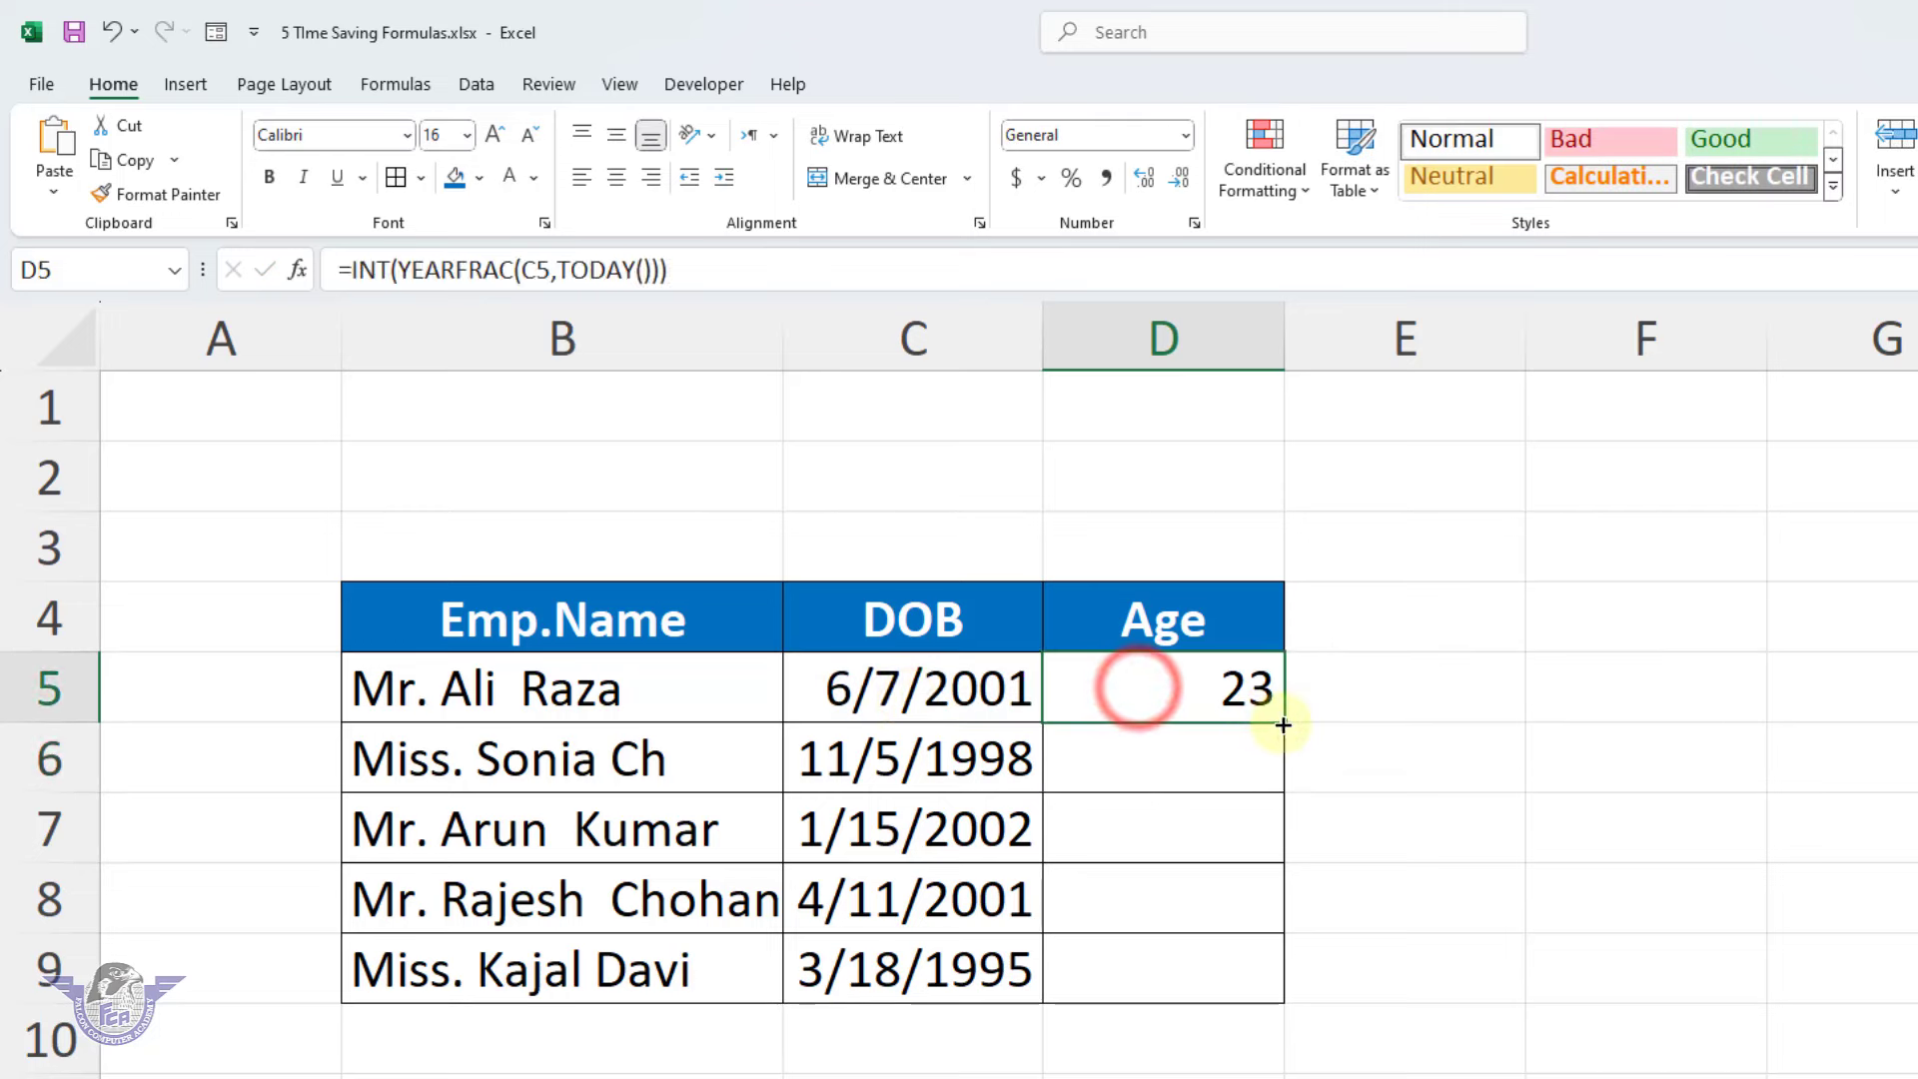
Fill the age formula from D5 down to D9.
drag(1285, 724, 1273, 958)
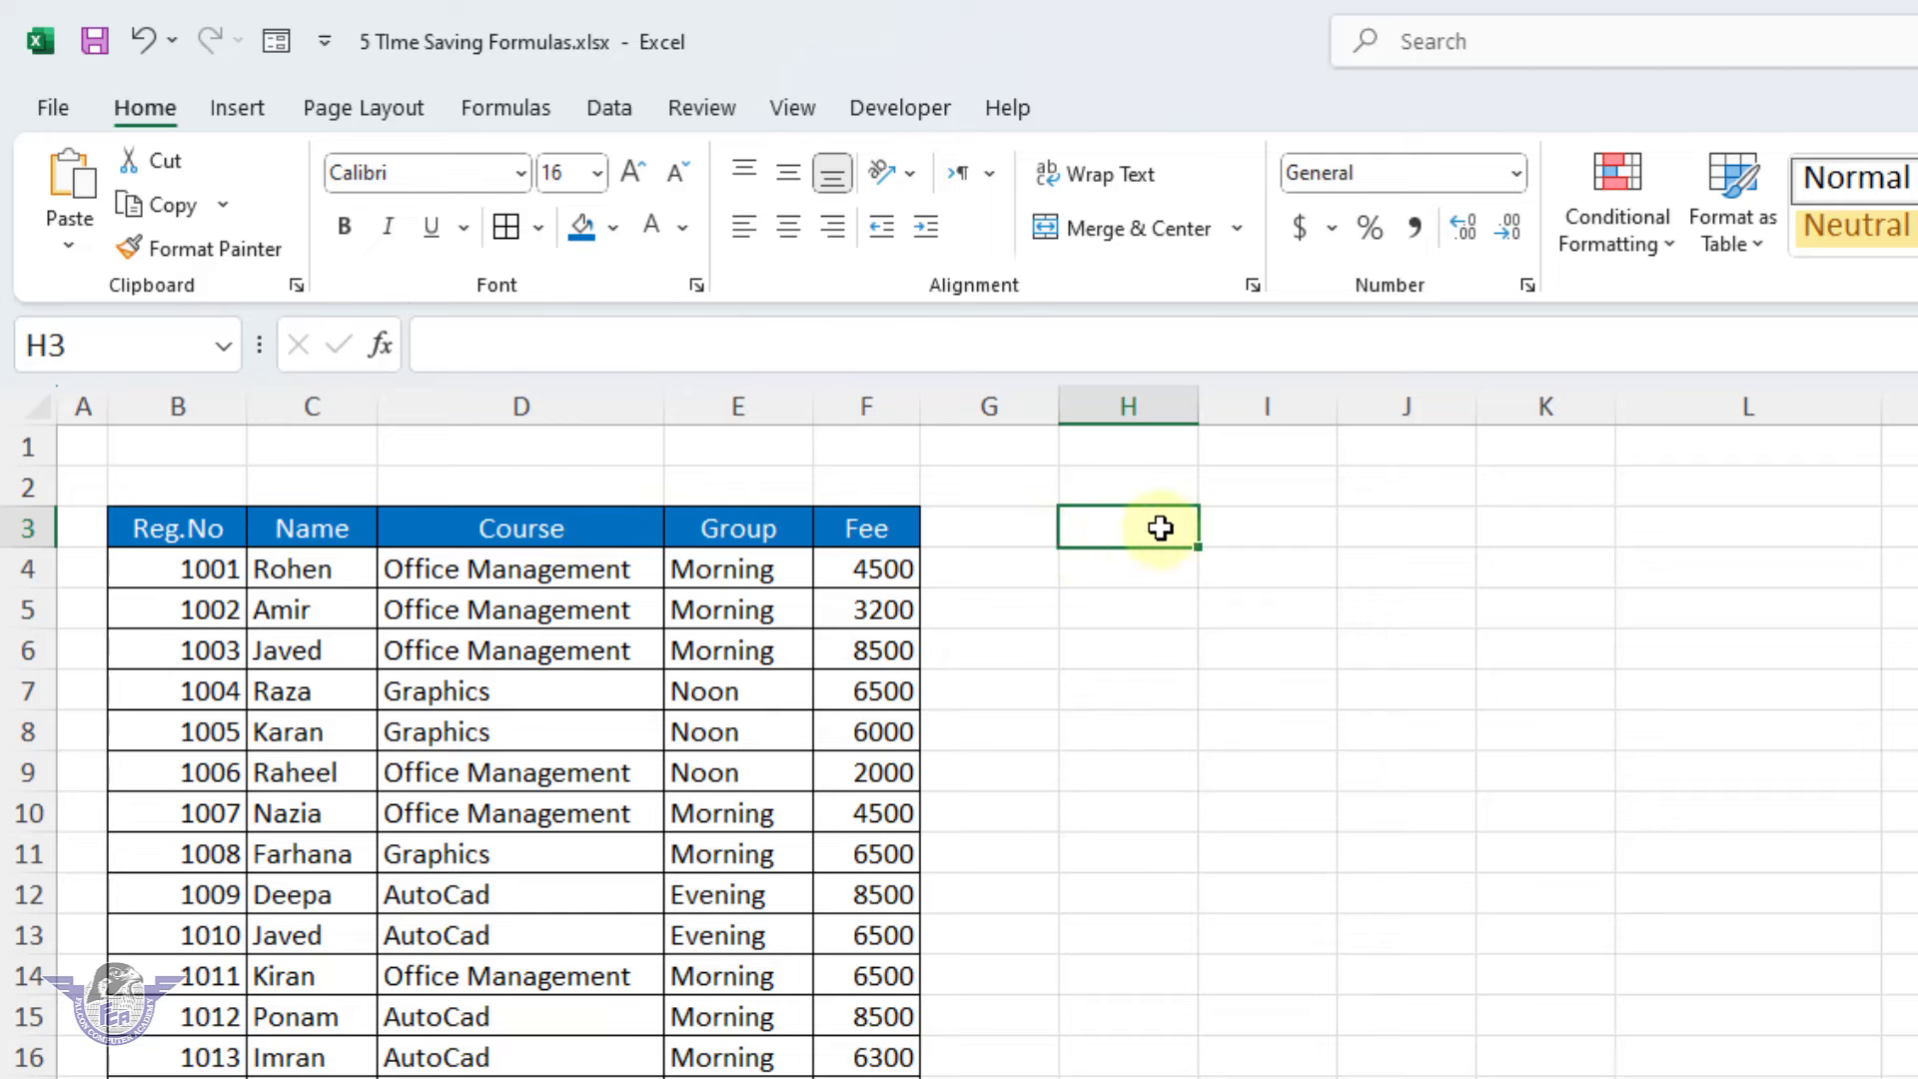
Enter =SORTBY(B3:F25,1-COLUMN(B3:F25)) in I3 to spill the column-reversed table.
click(1241, 537)
text(=)
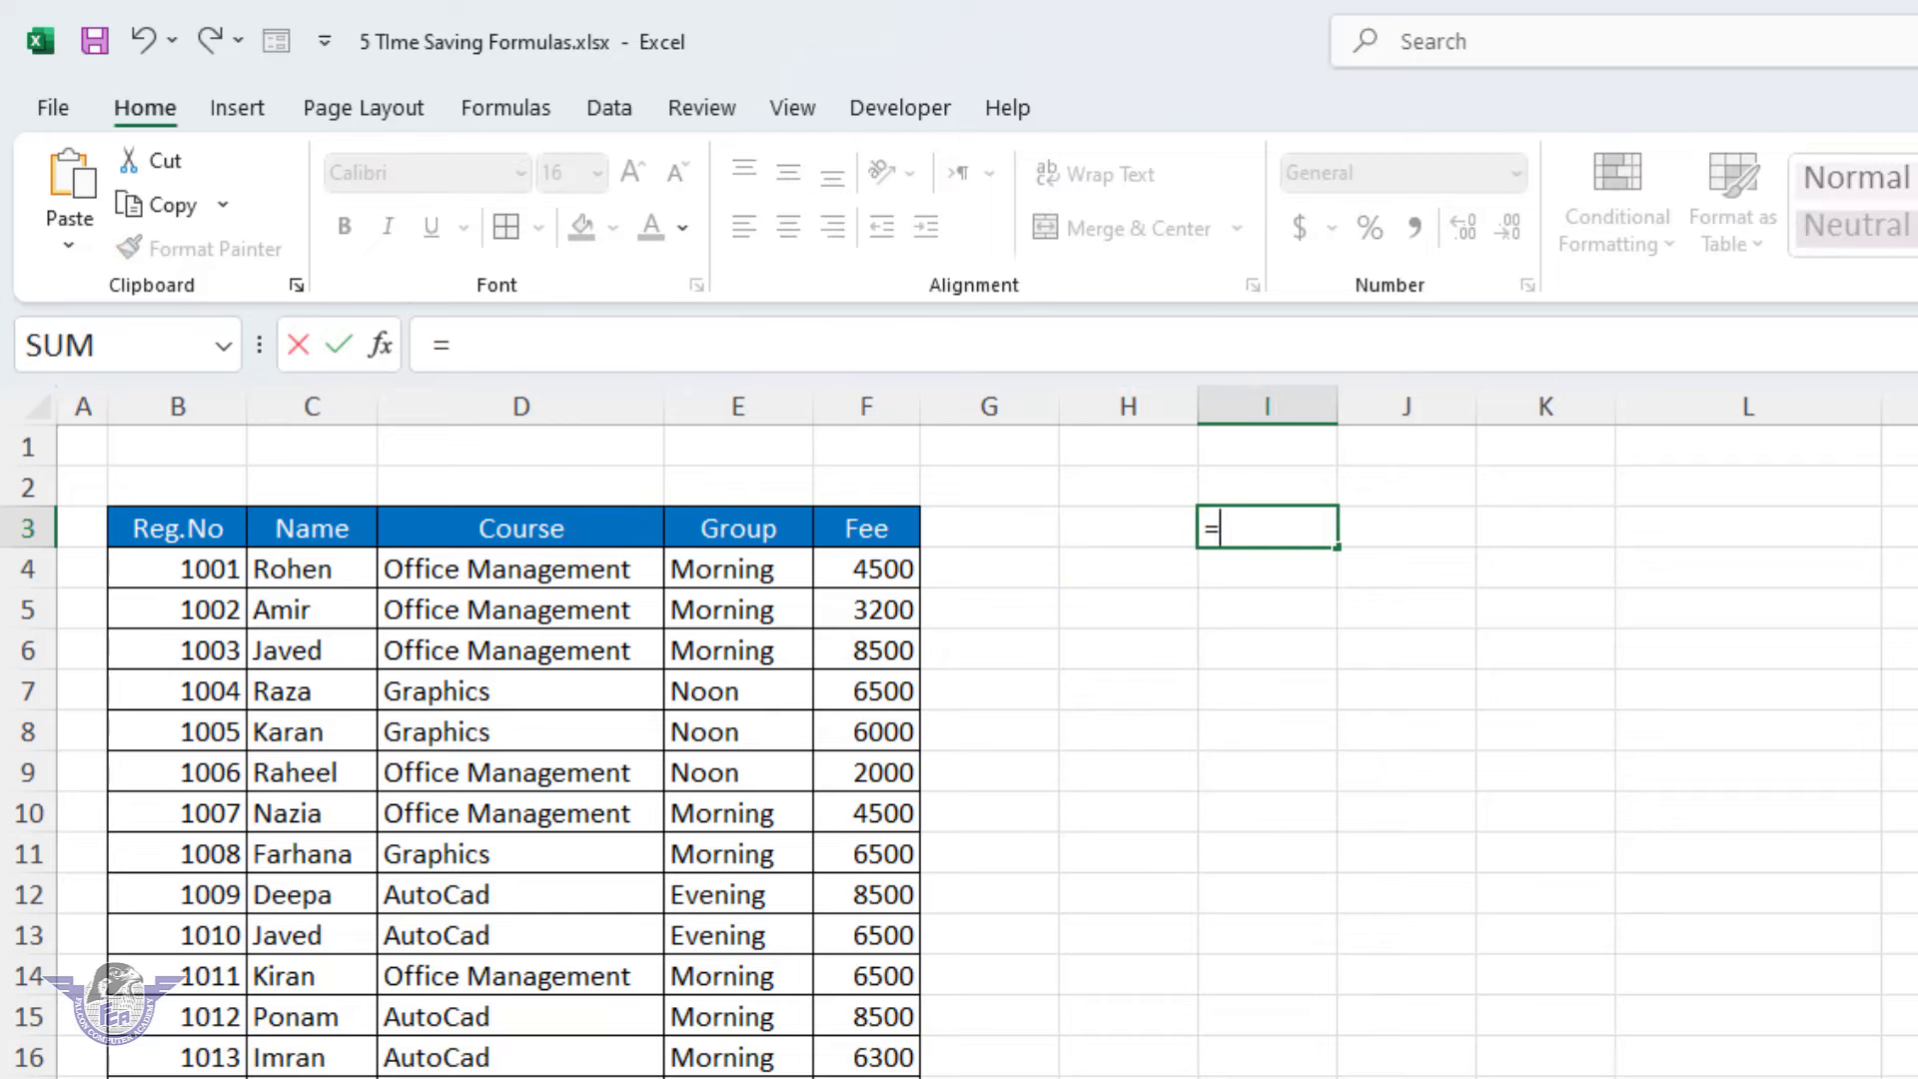
text(sort)
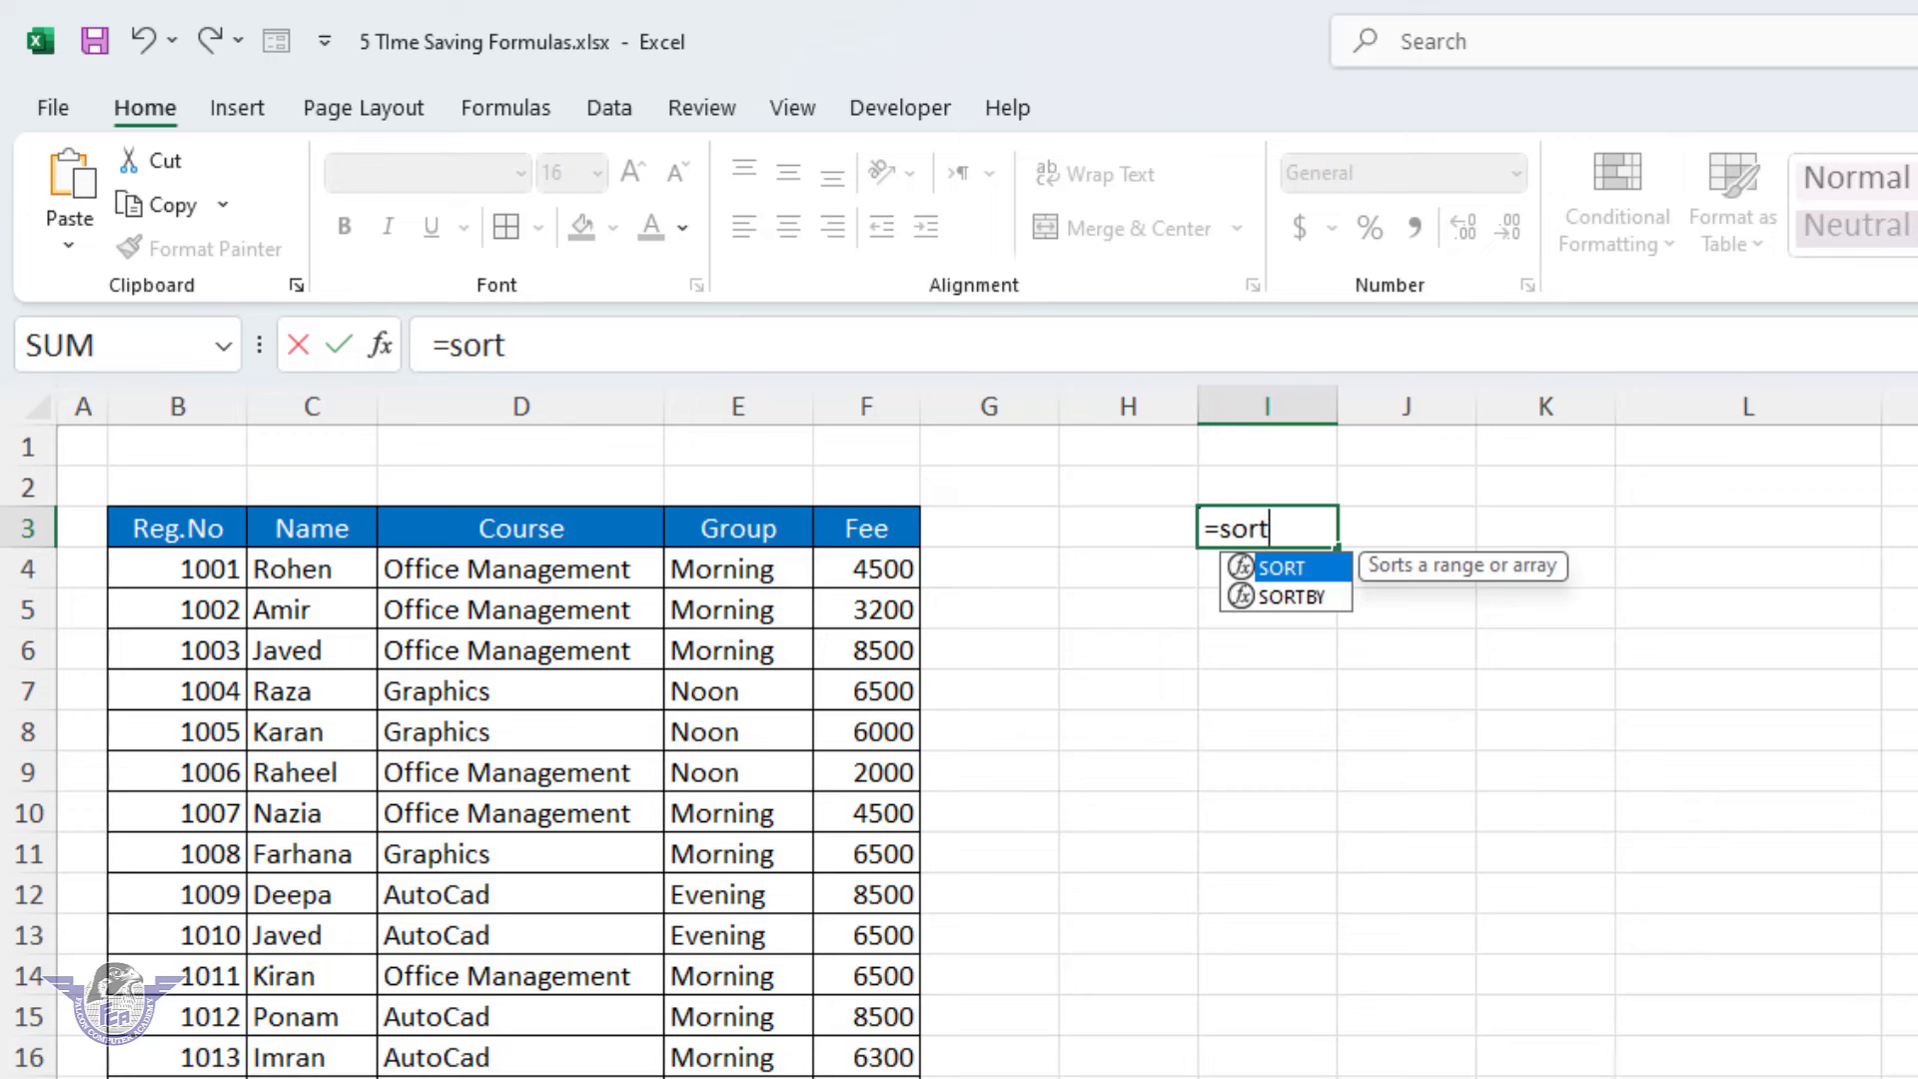
key(Down)
key(Tab)
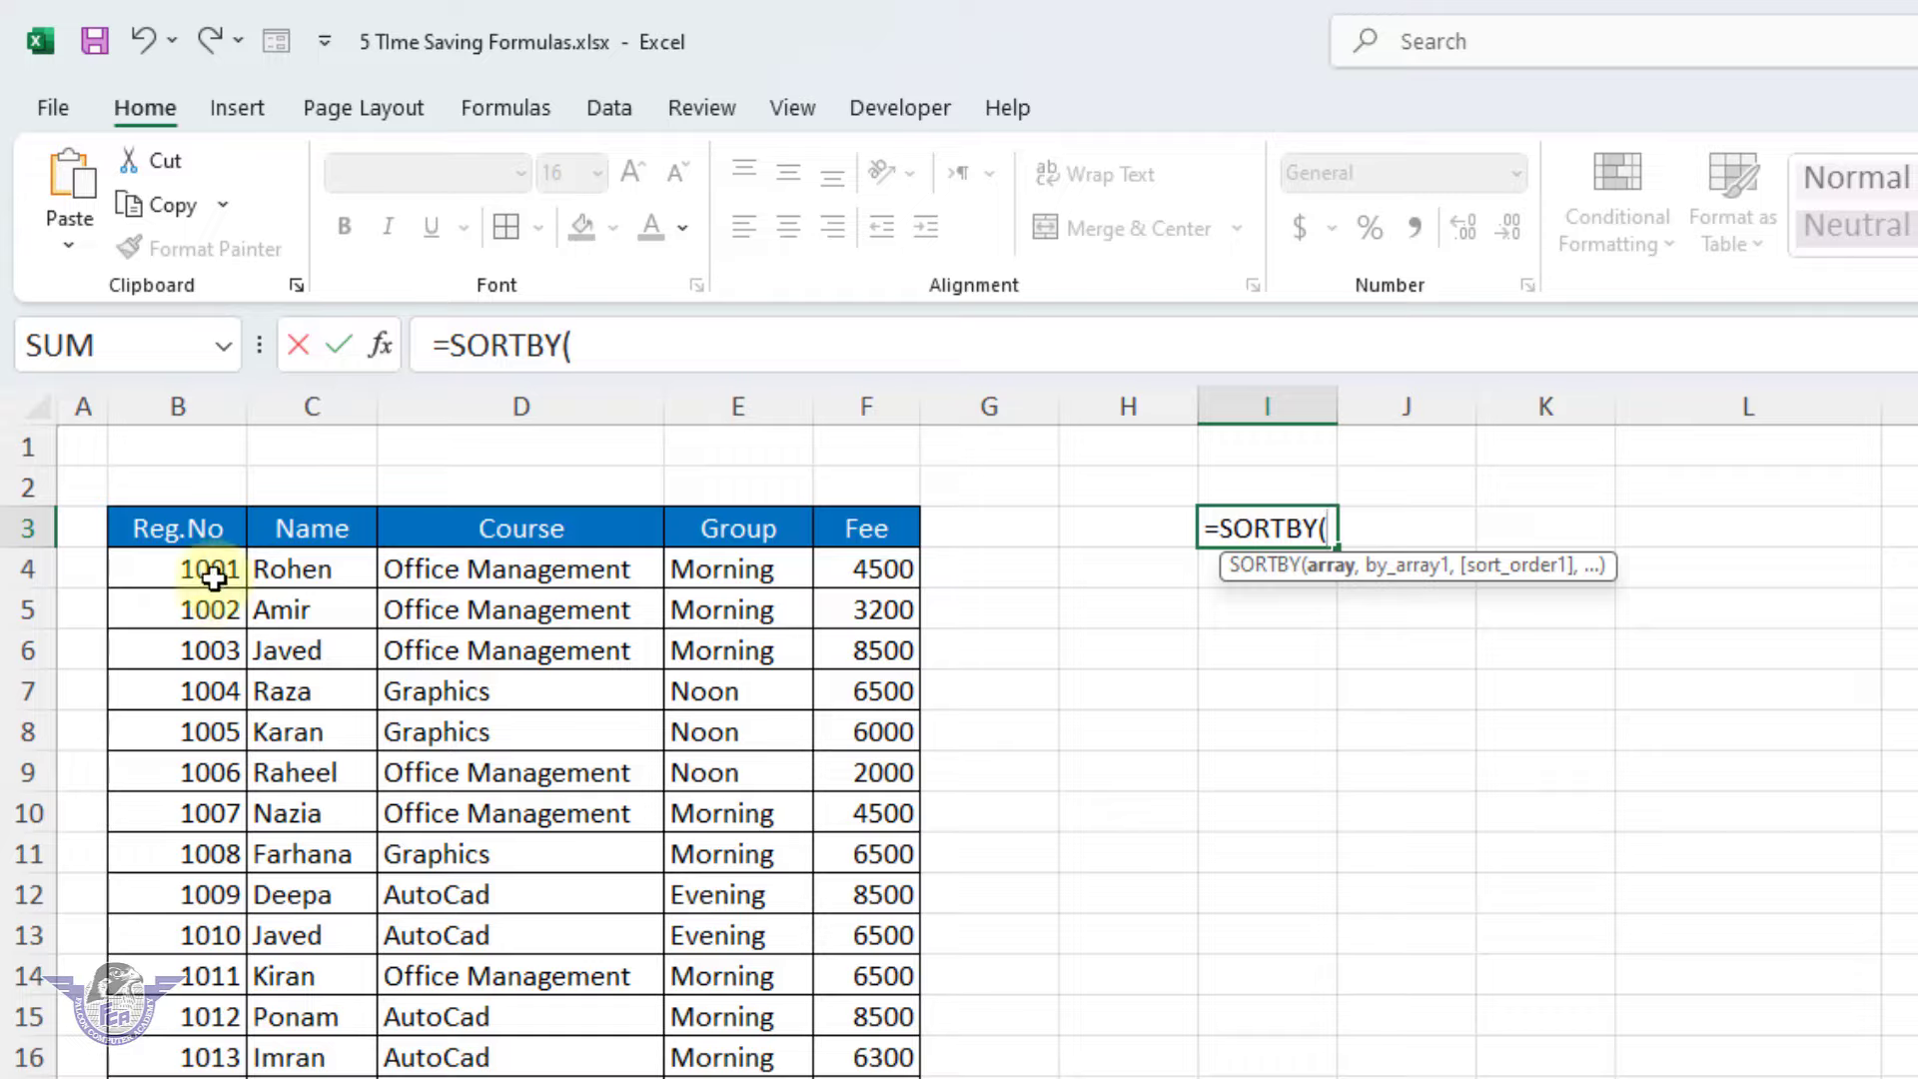
mouse_move(193, 527)
mouse_down()
mouse_move(859, 792)
mouse_move(615, 1016)
mouse_up()
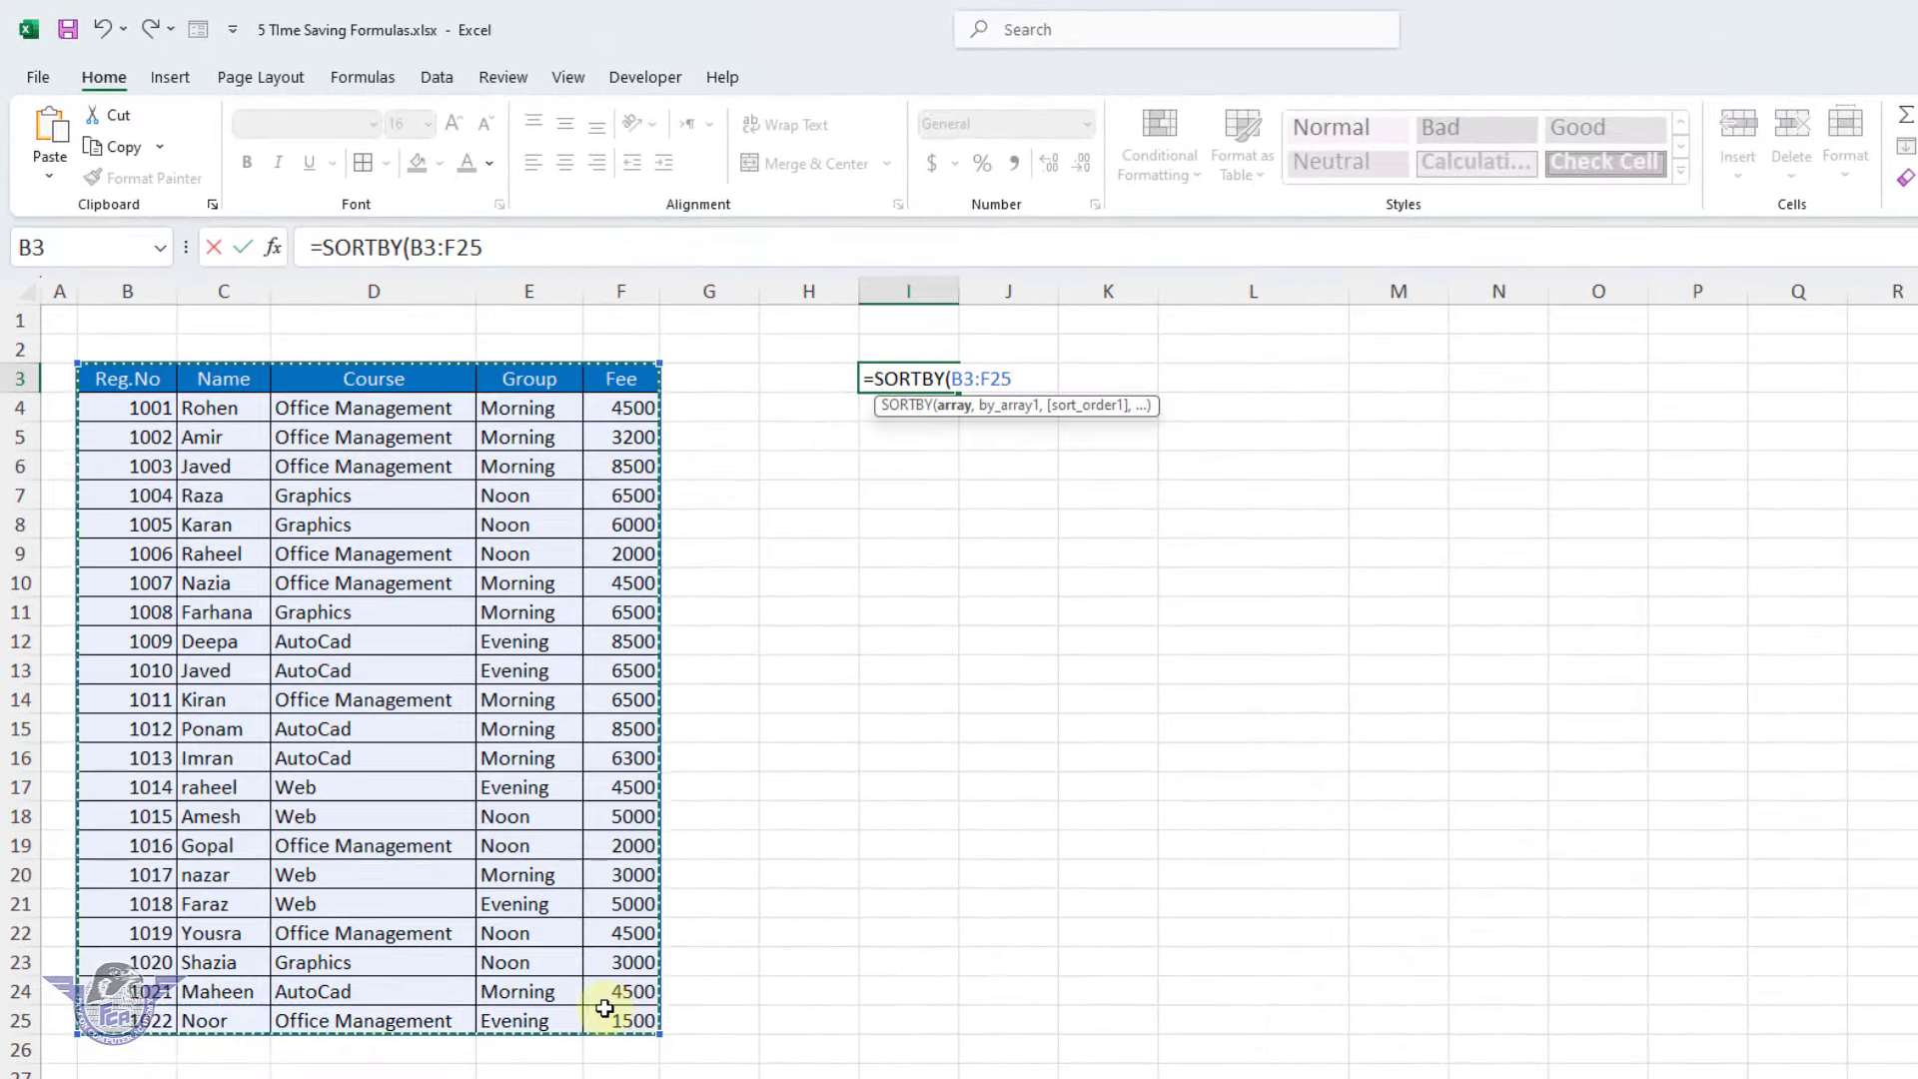
text(,)
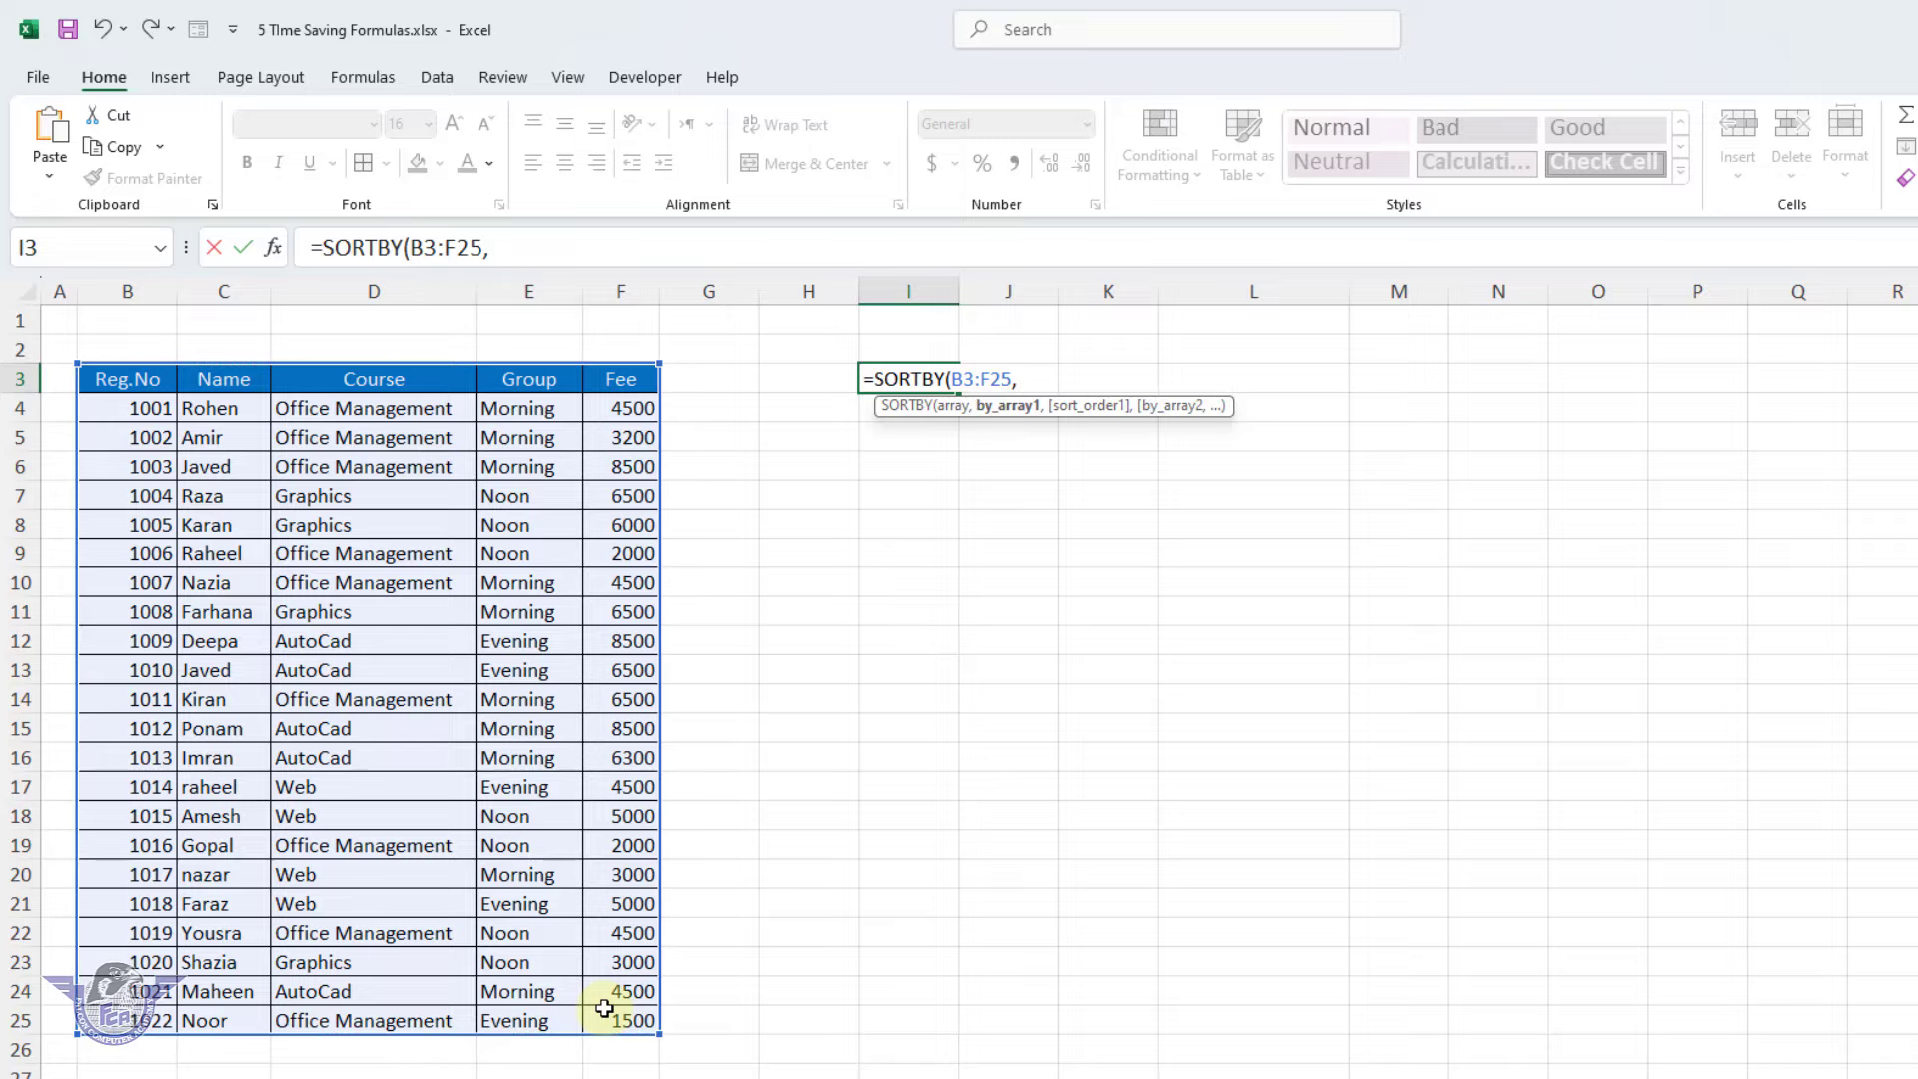
text(1-)
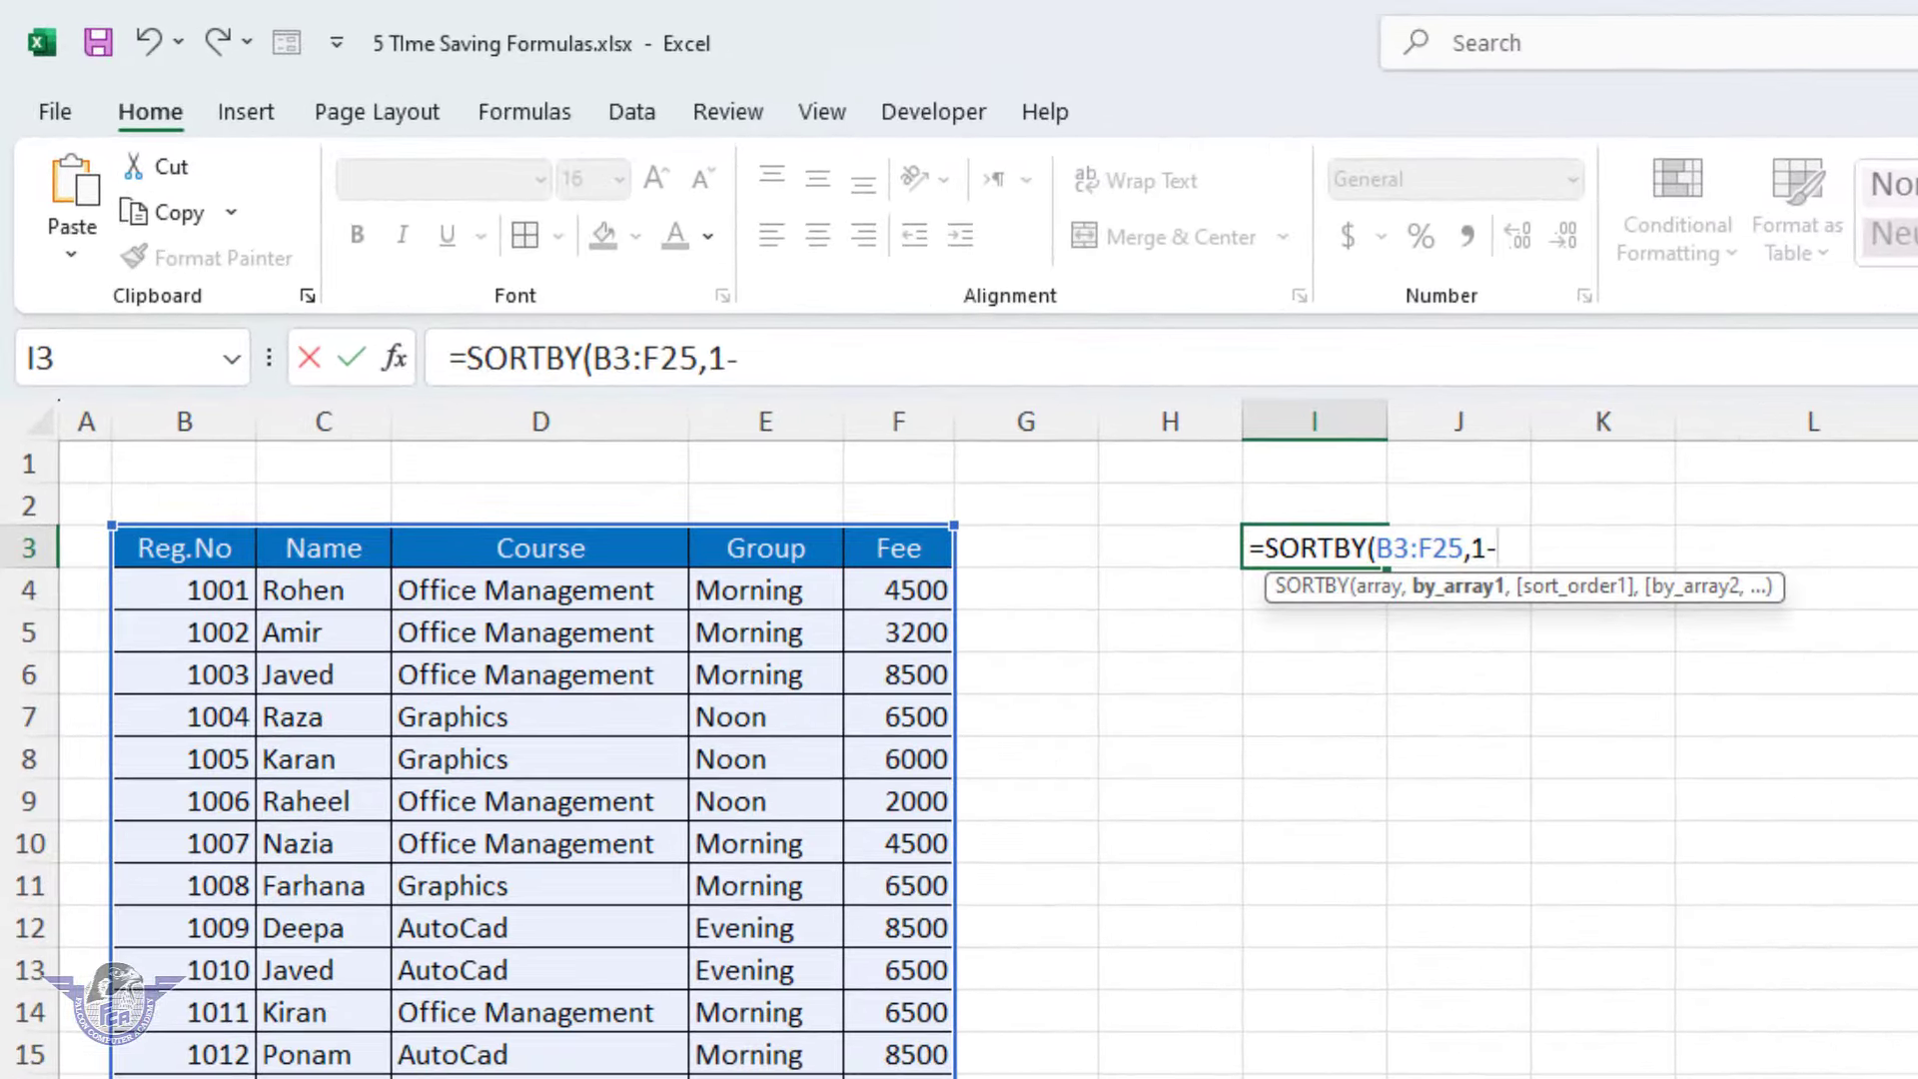
text(col)
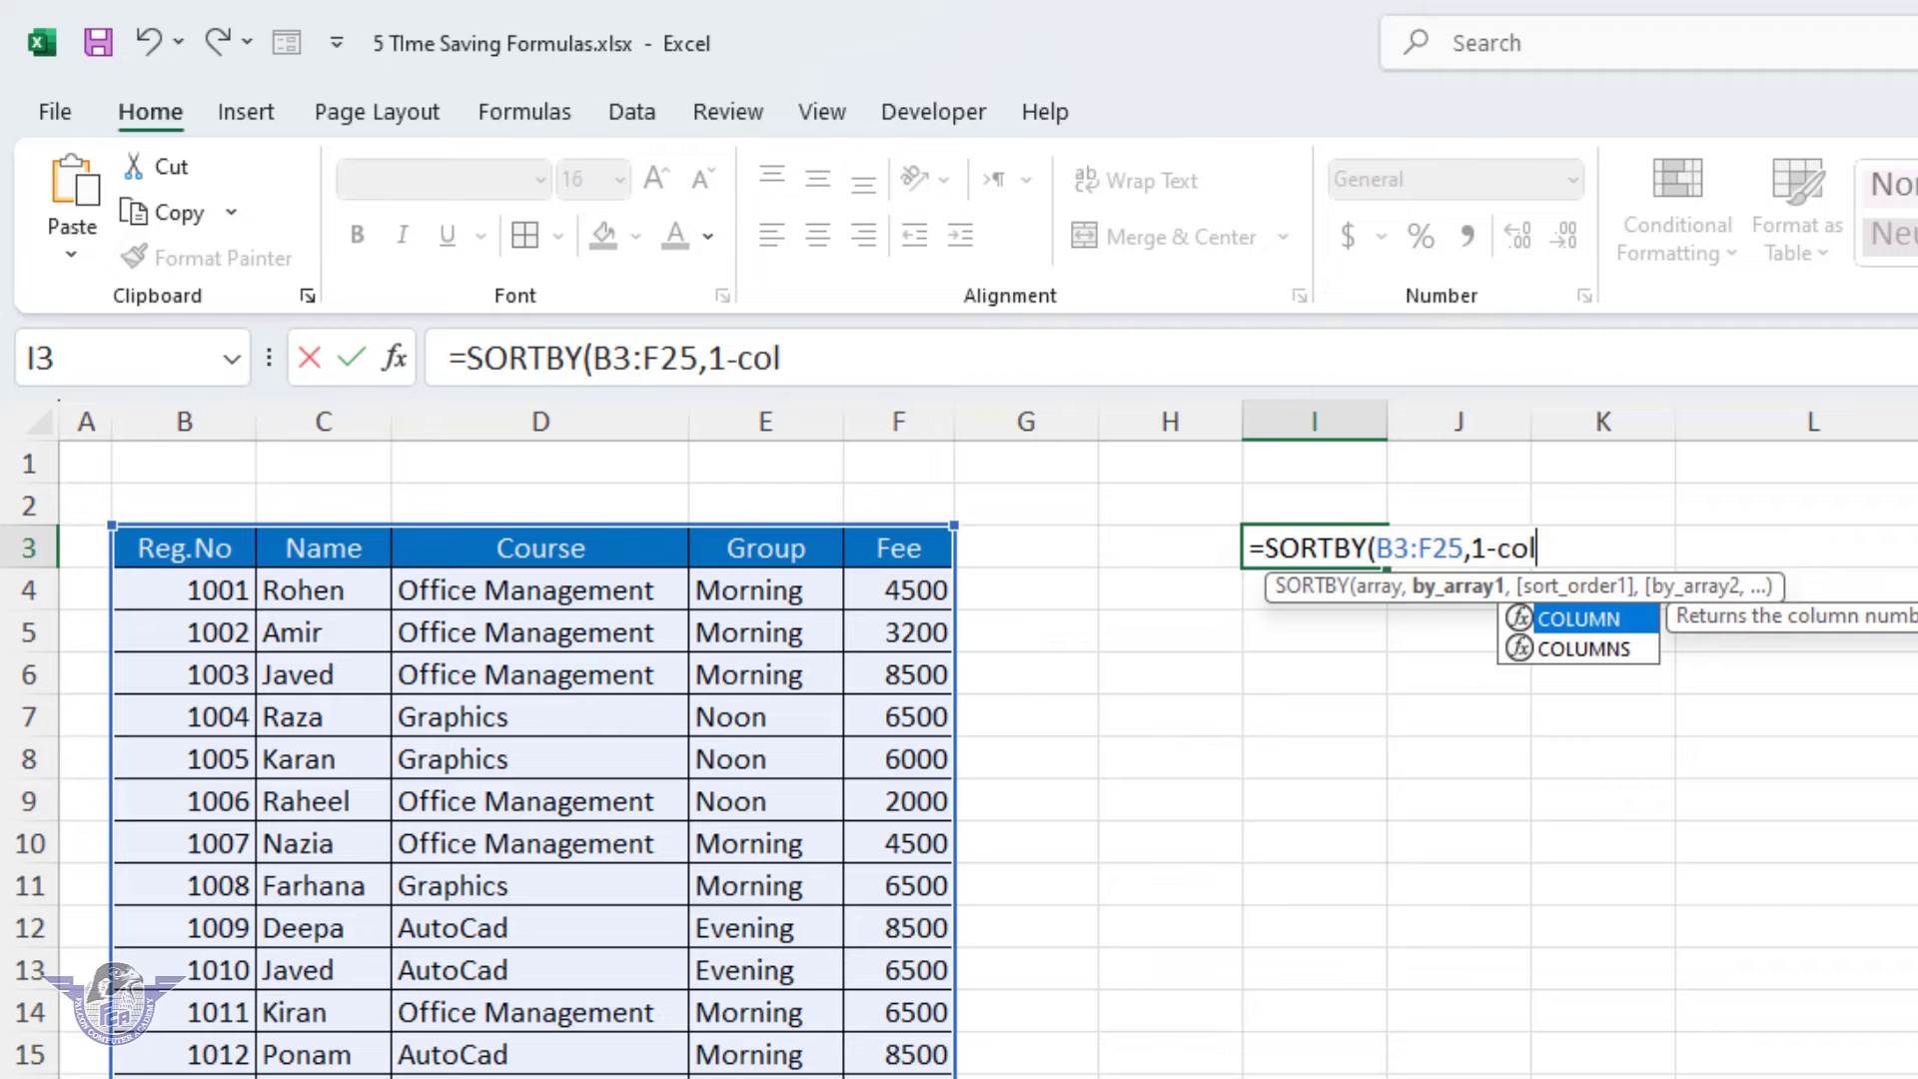
key(Tab)
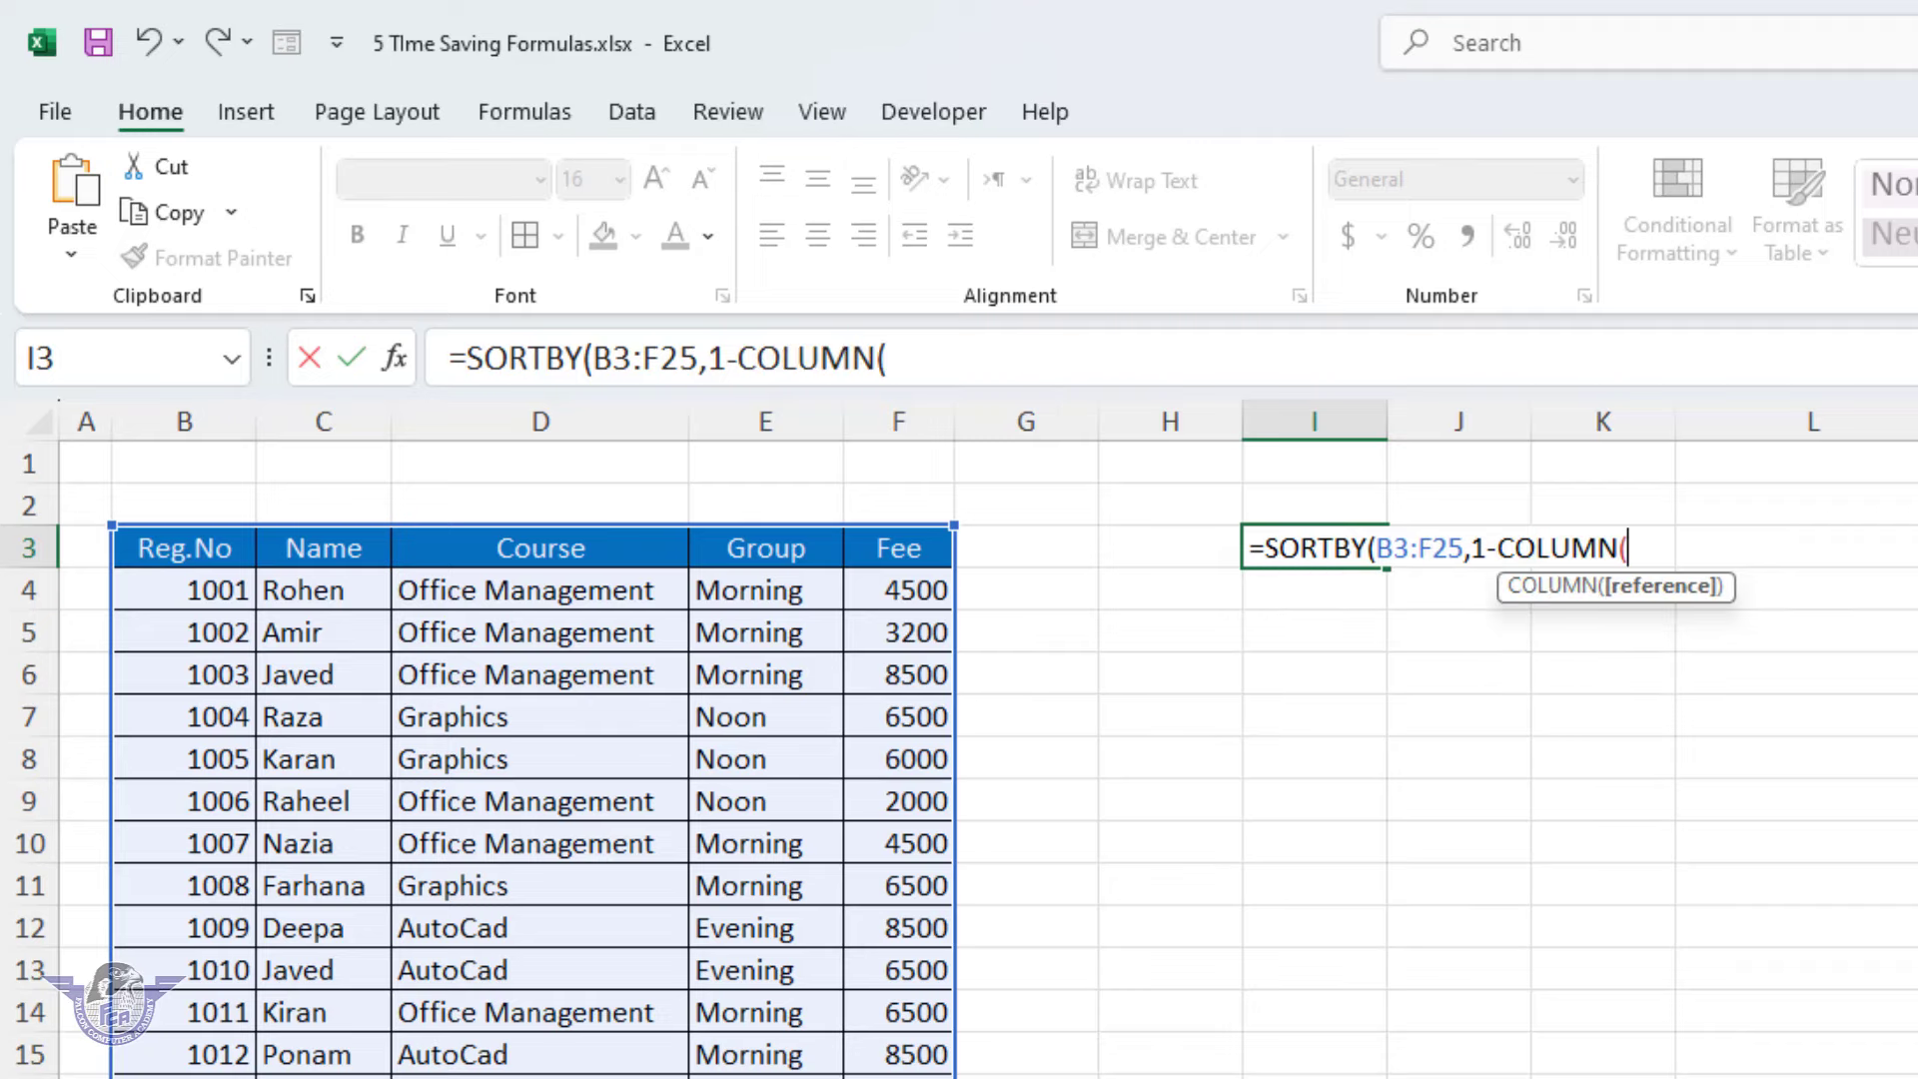
mouse_move(204, 546)
mouse_down()
mouse_move(901, 675)
mouse_move(617, 1012)
mouse_up()
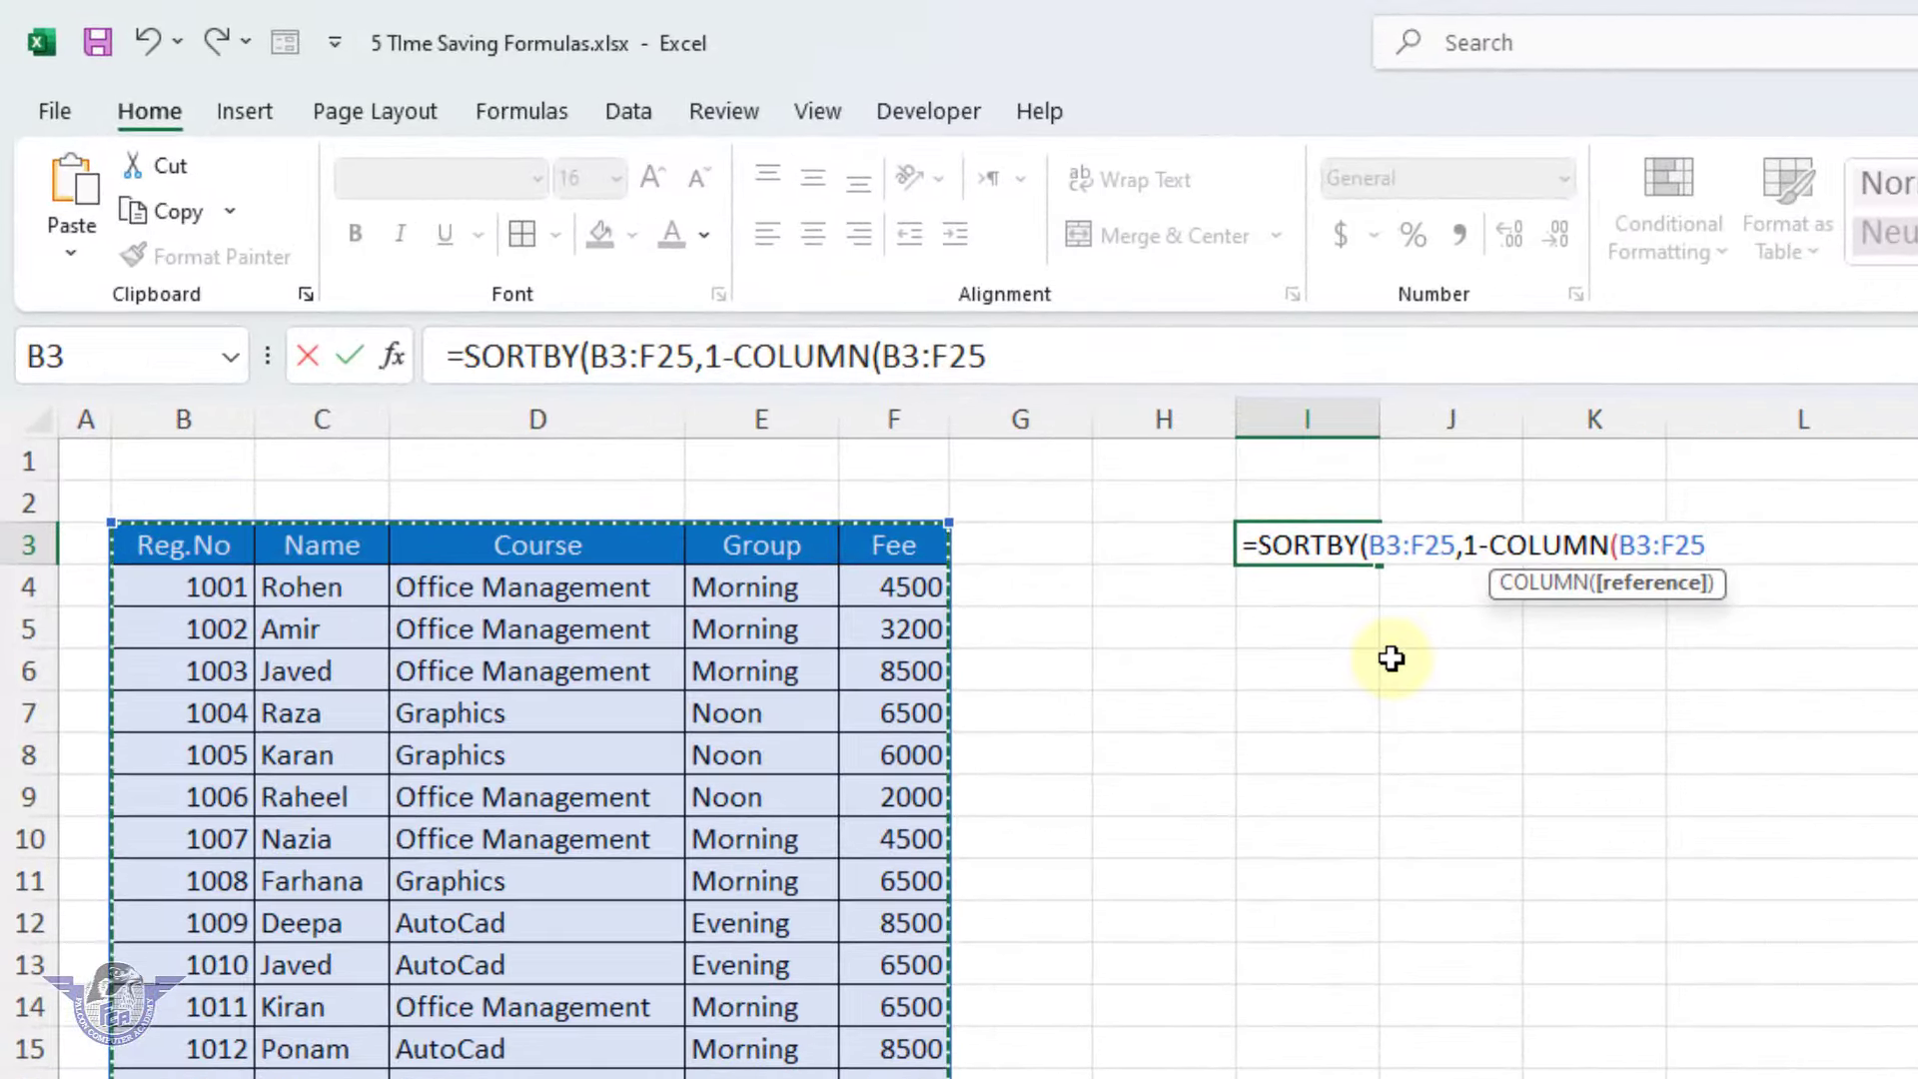
text()))
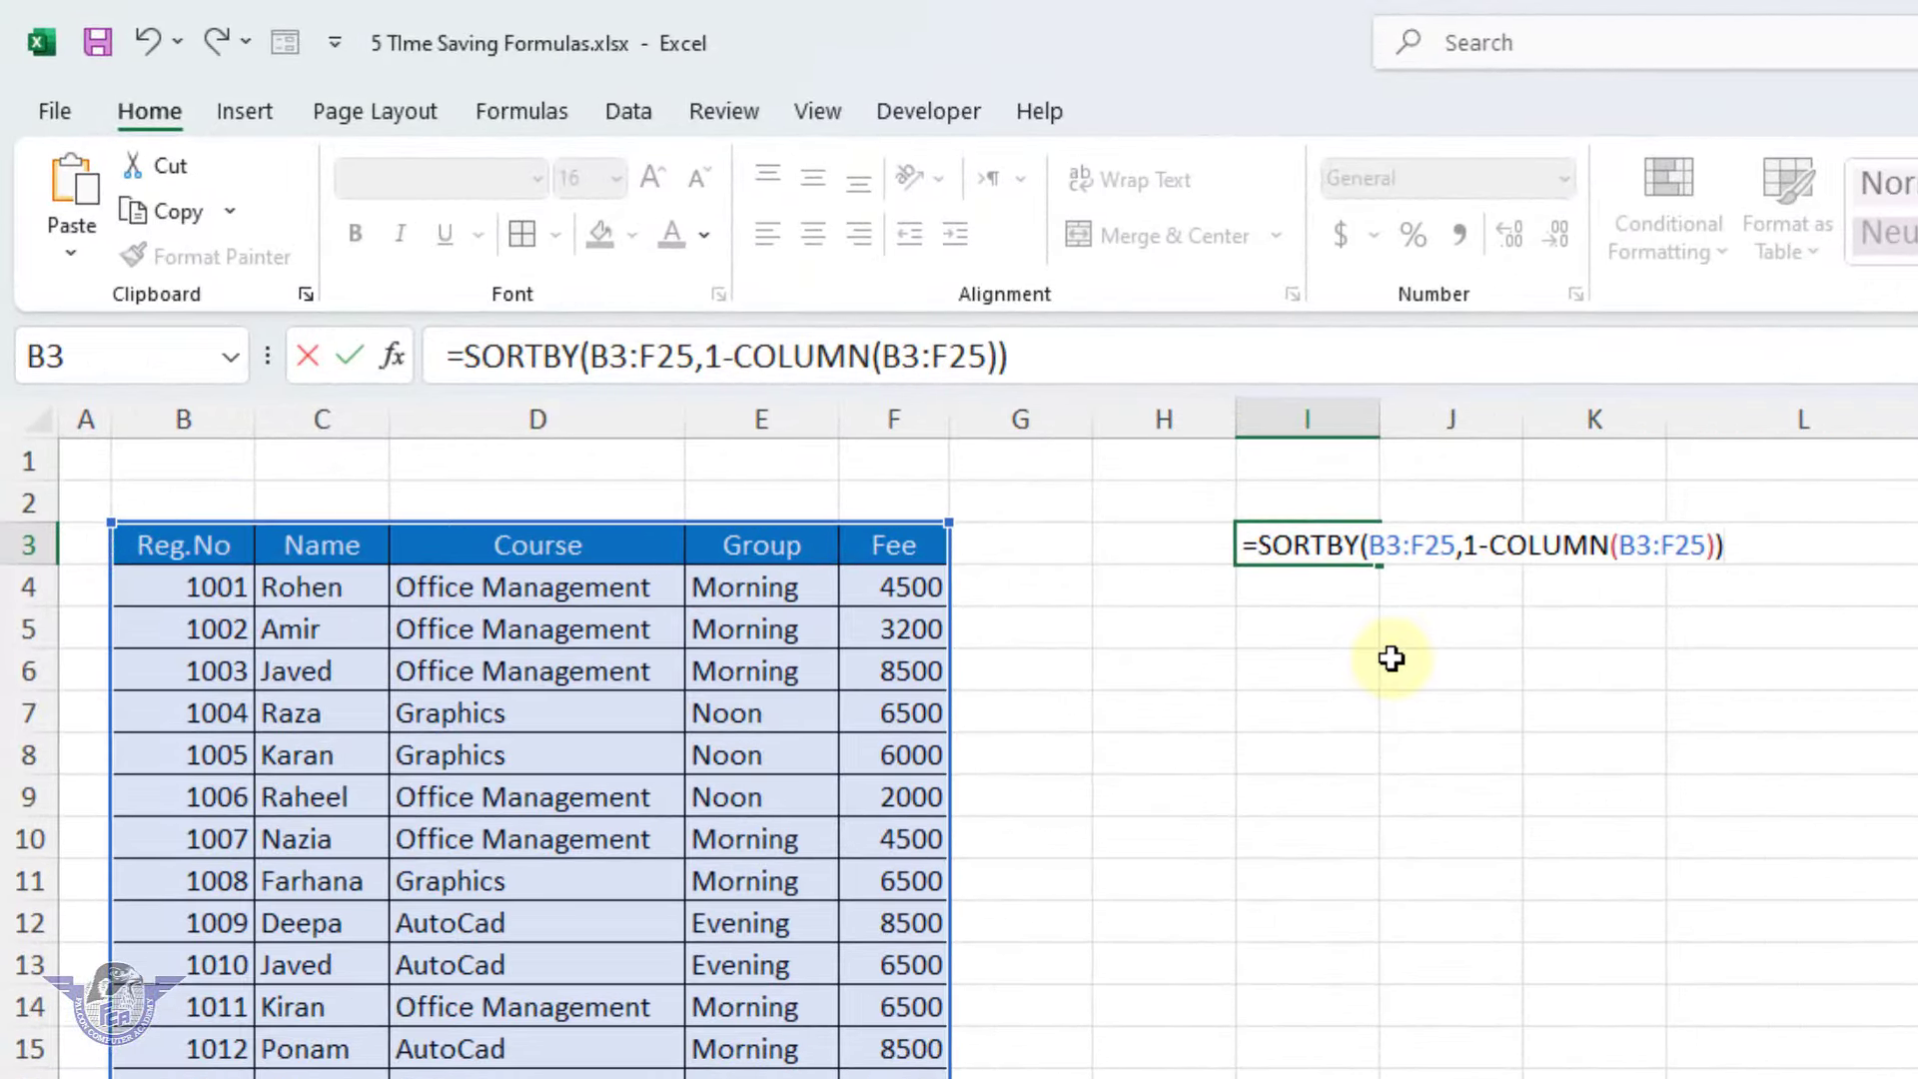
key(Return)
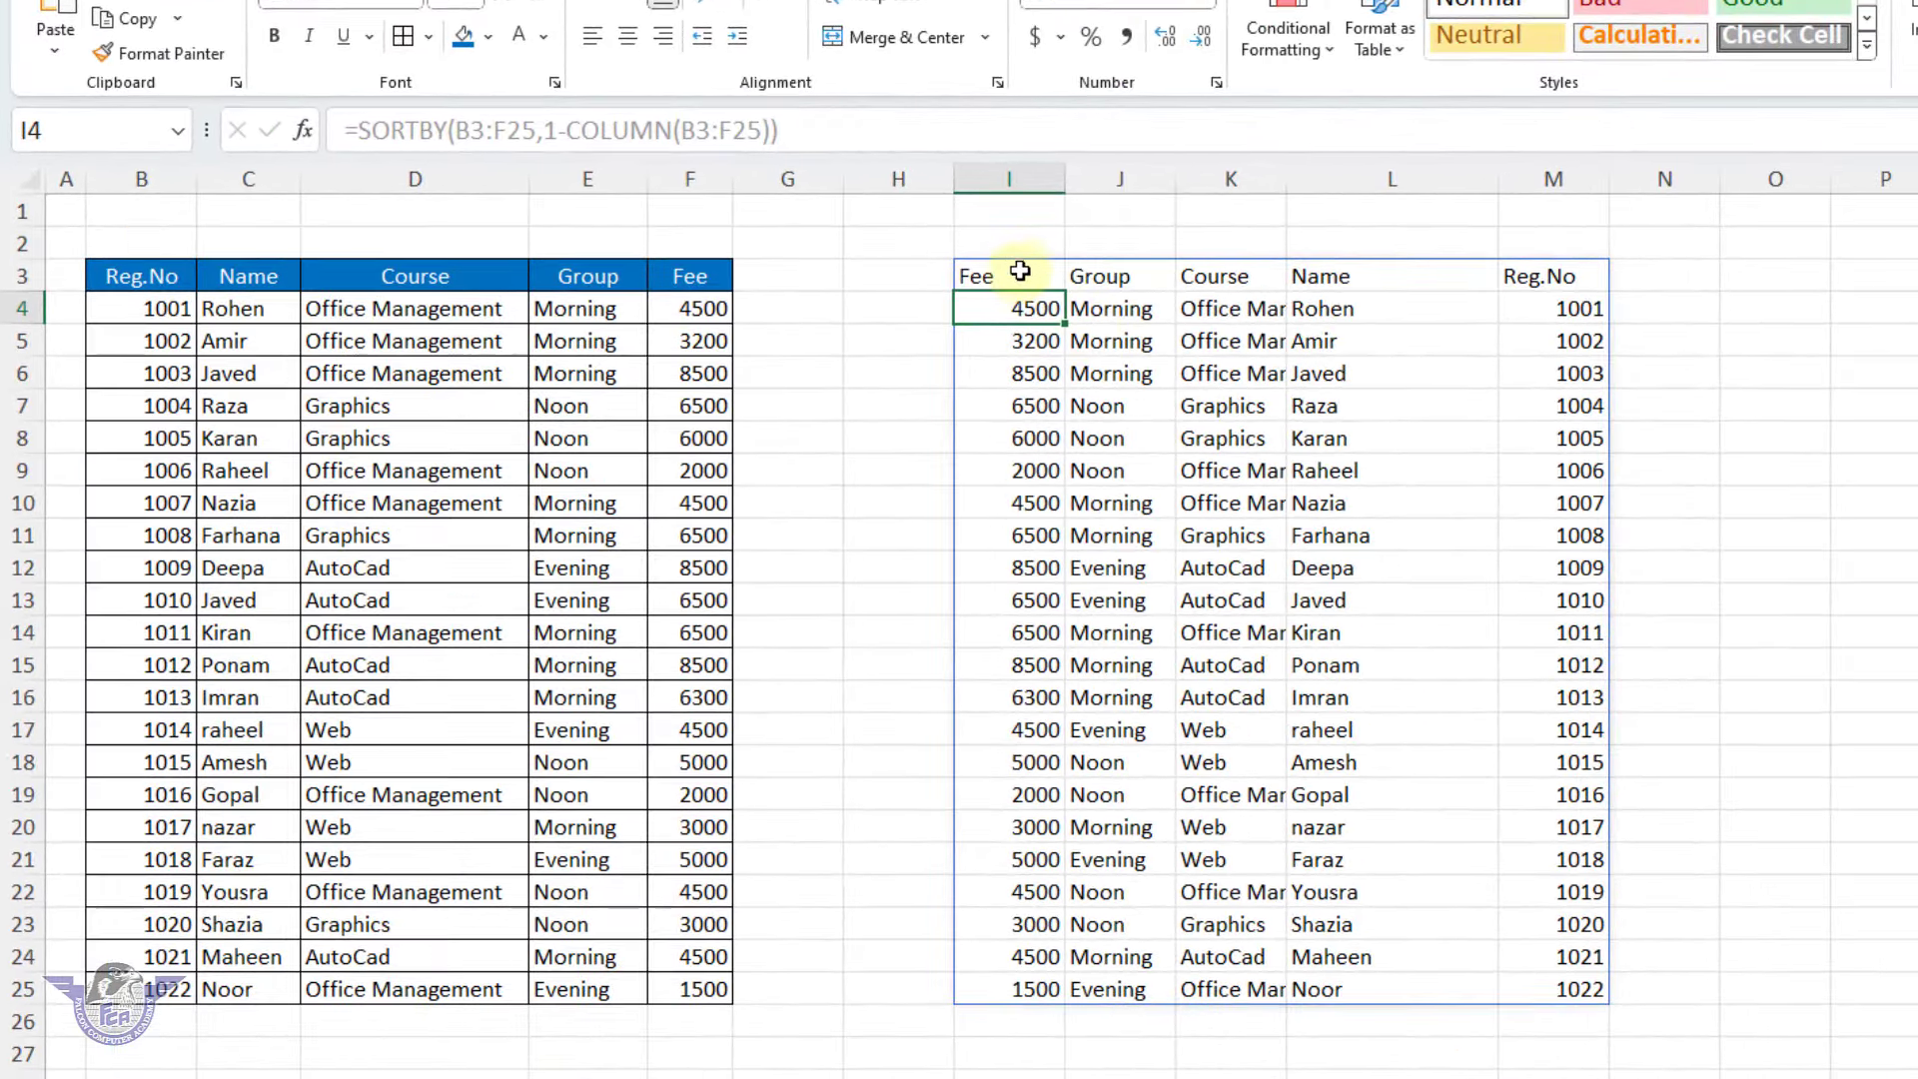
Format header row I3:M3 with dark blue fill, white font and bold.
drag(1019, 272, 1551, 265)
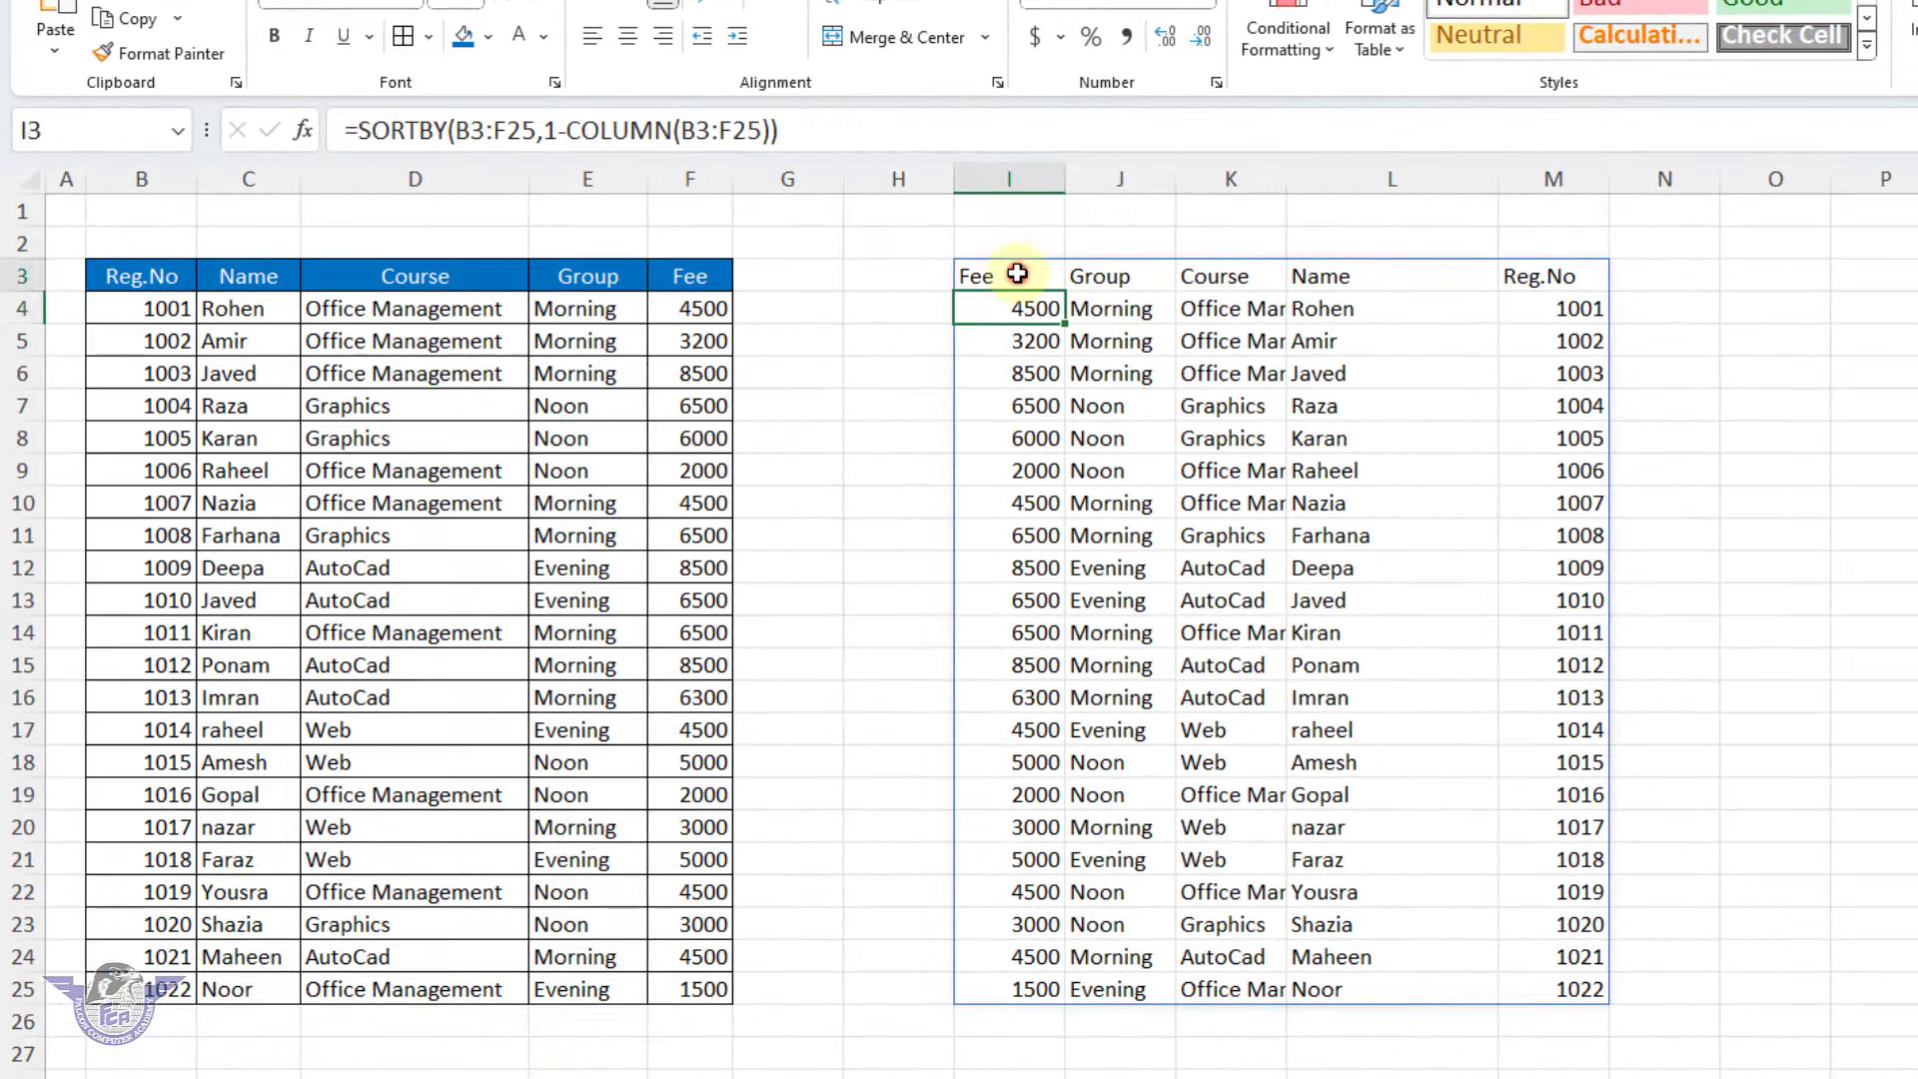
click(462, 36)
click(518, 36)
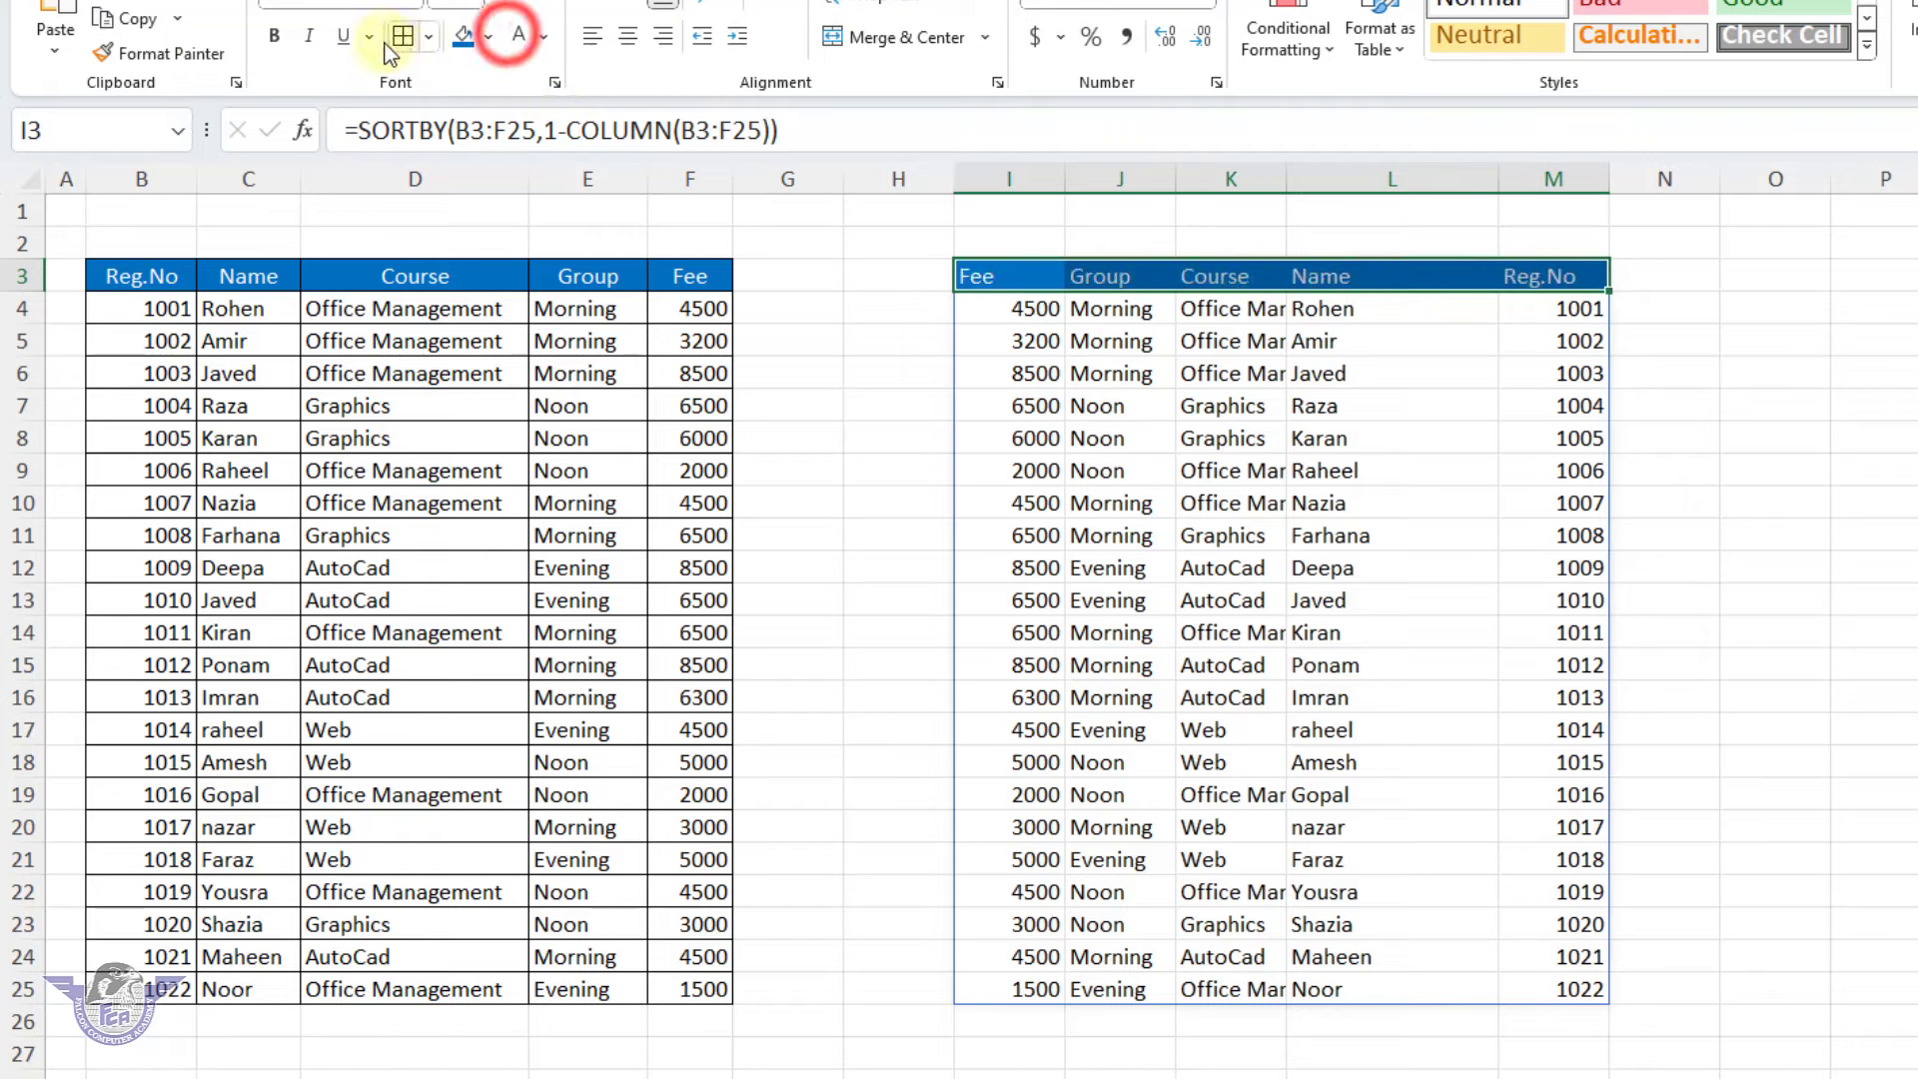
click(274, 36)
click(1144, 370)
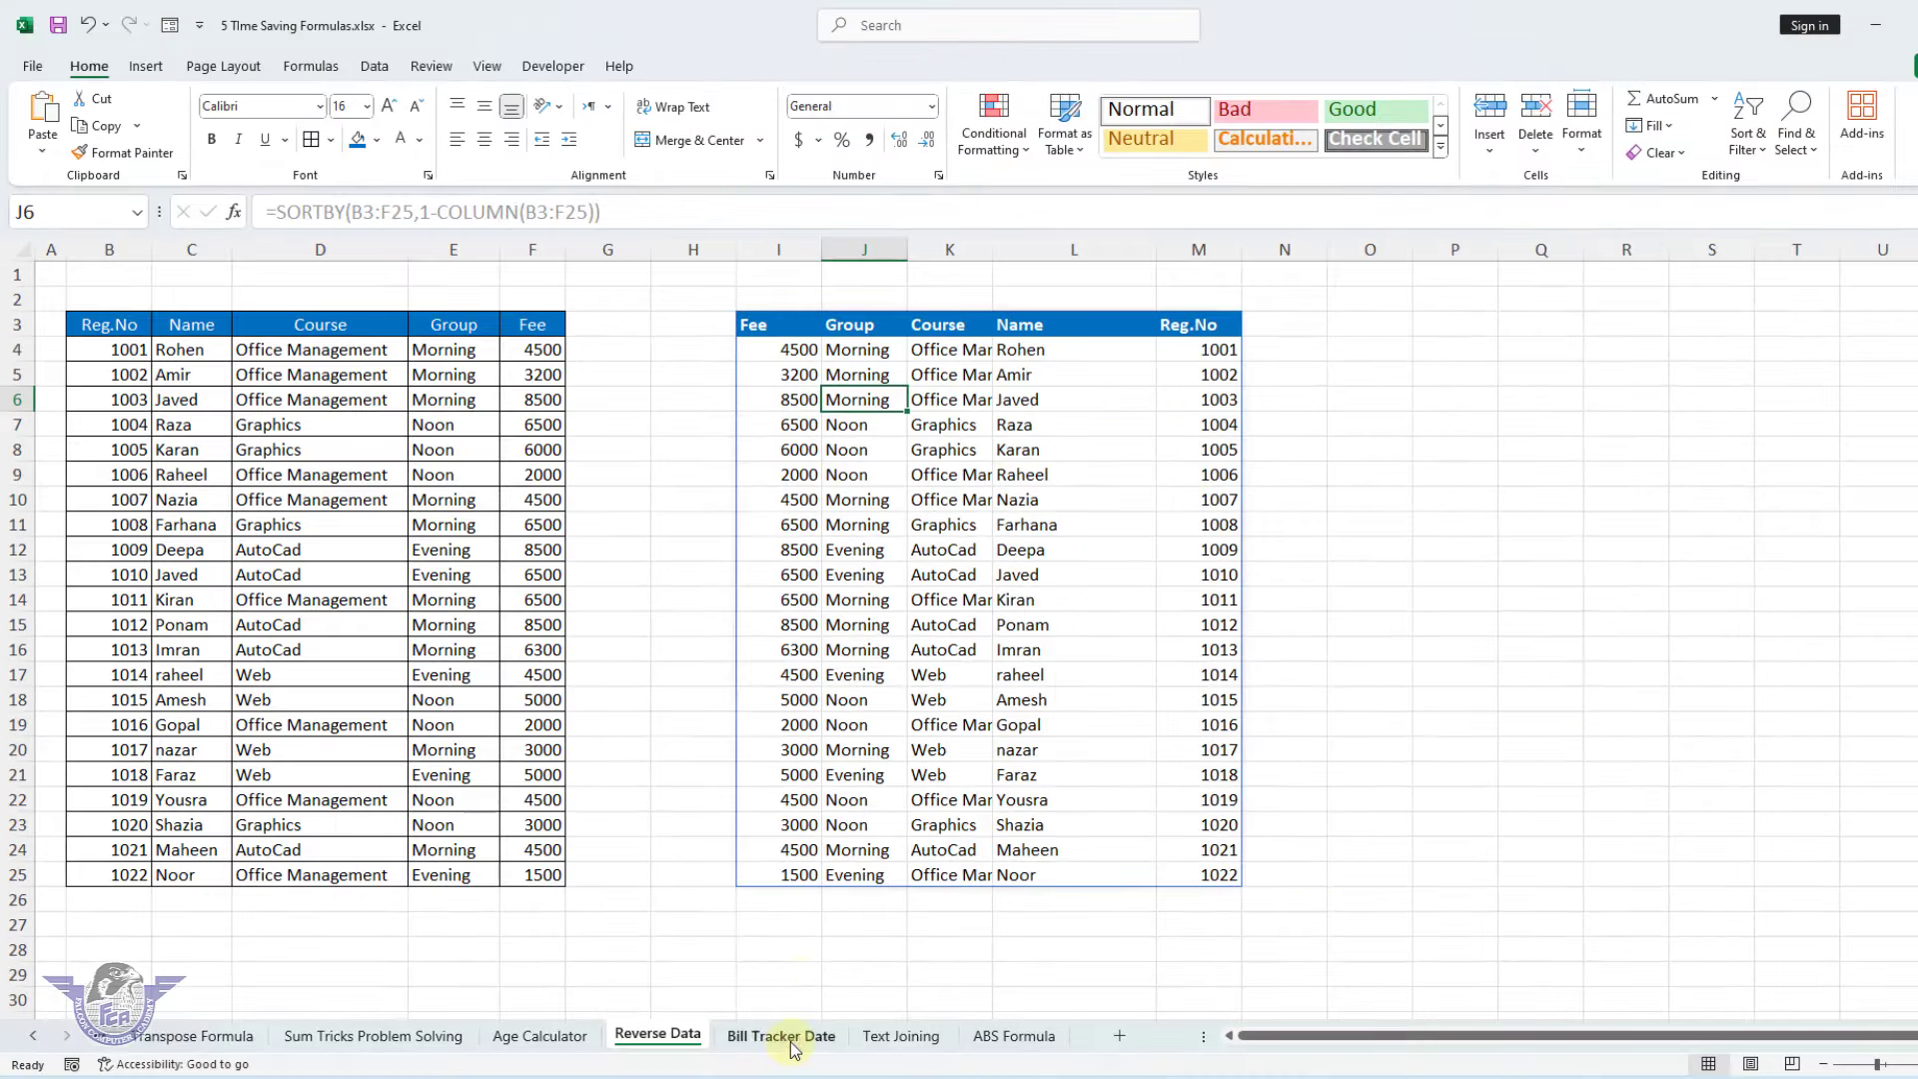
click(784, 1036)
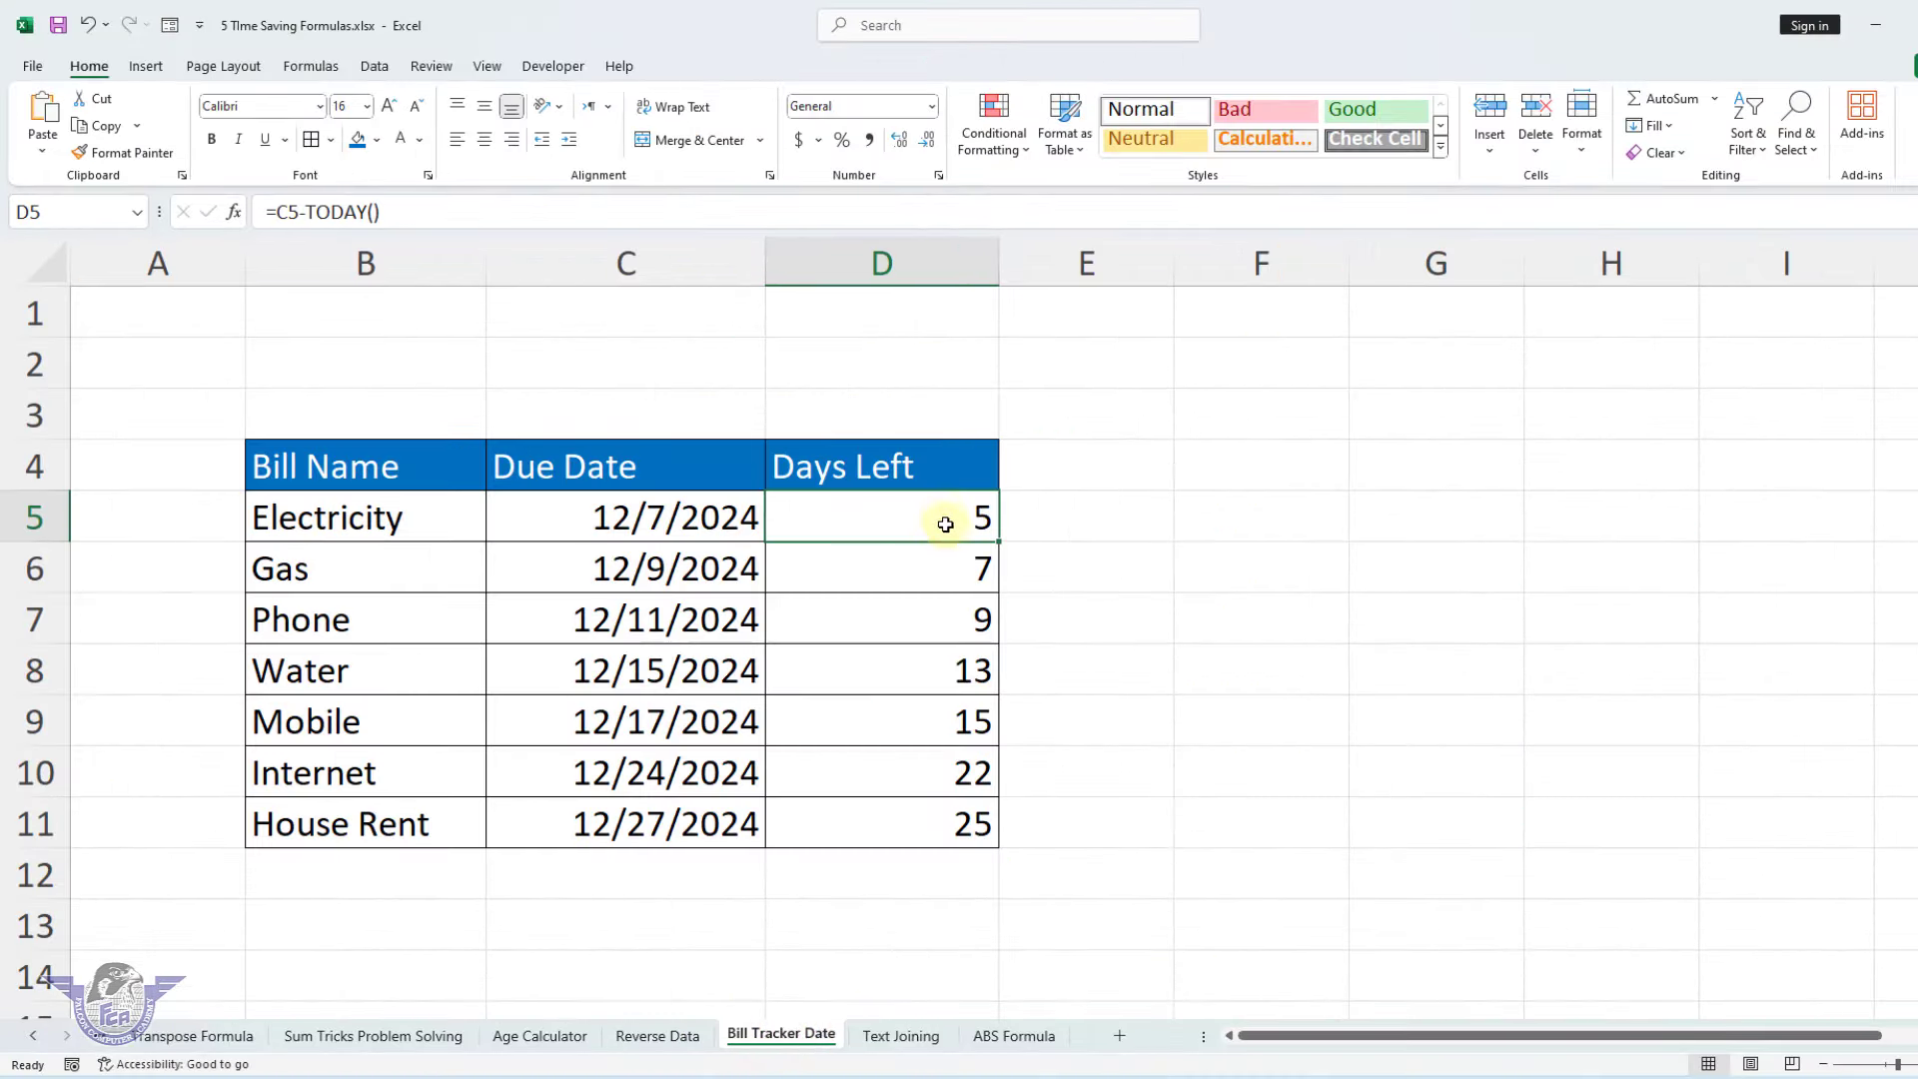
drag(943, 516, 939, 821)
key(Delete)
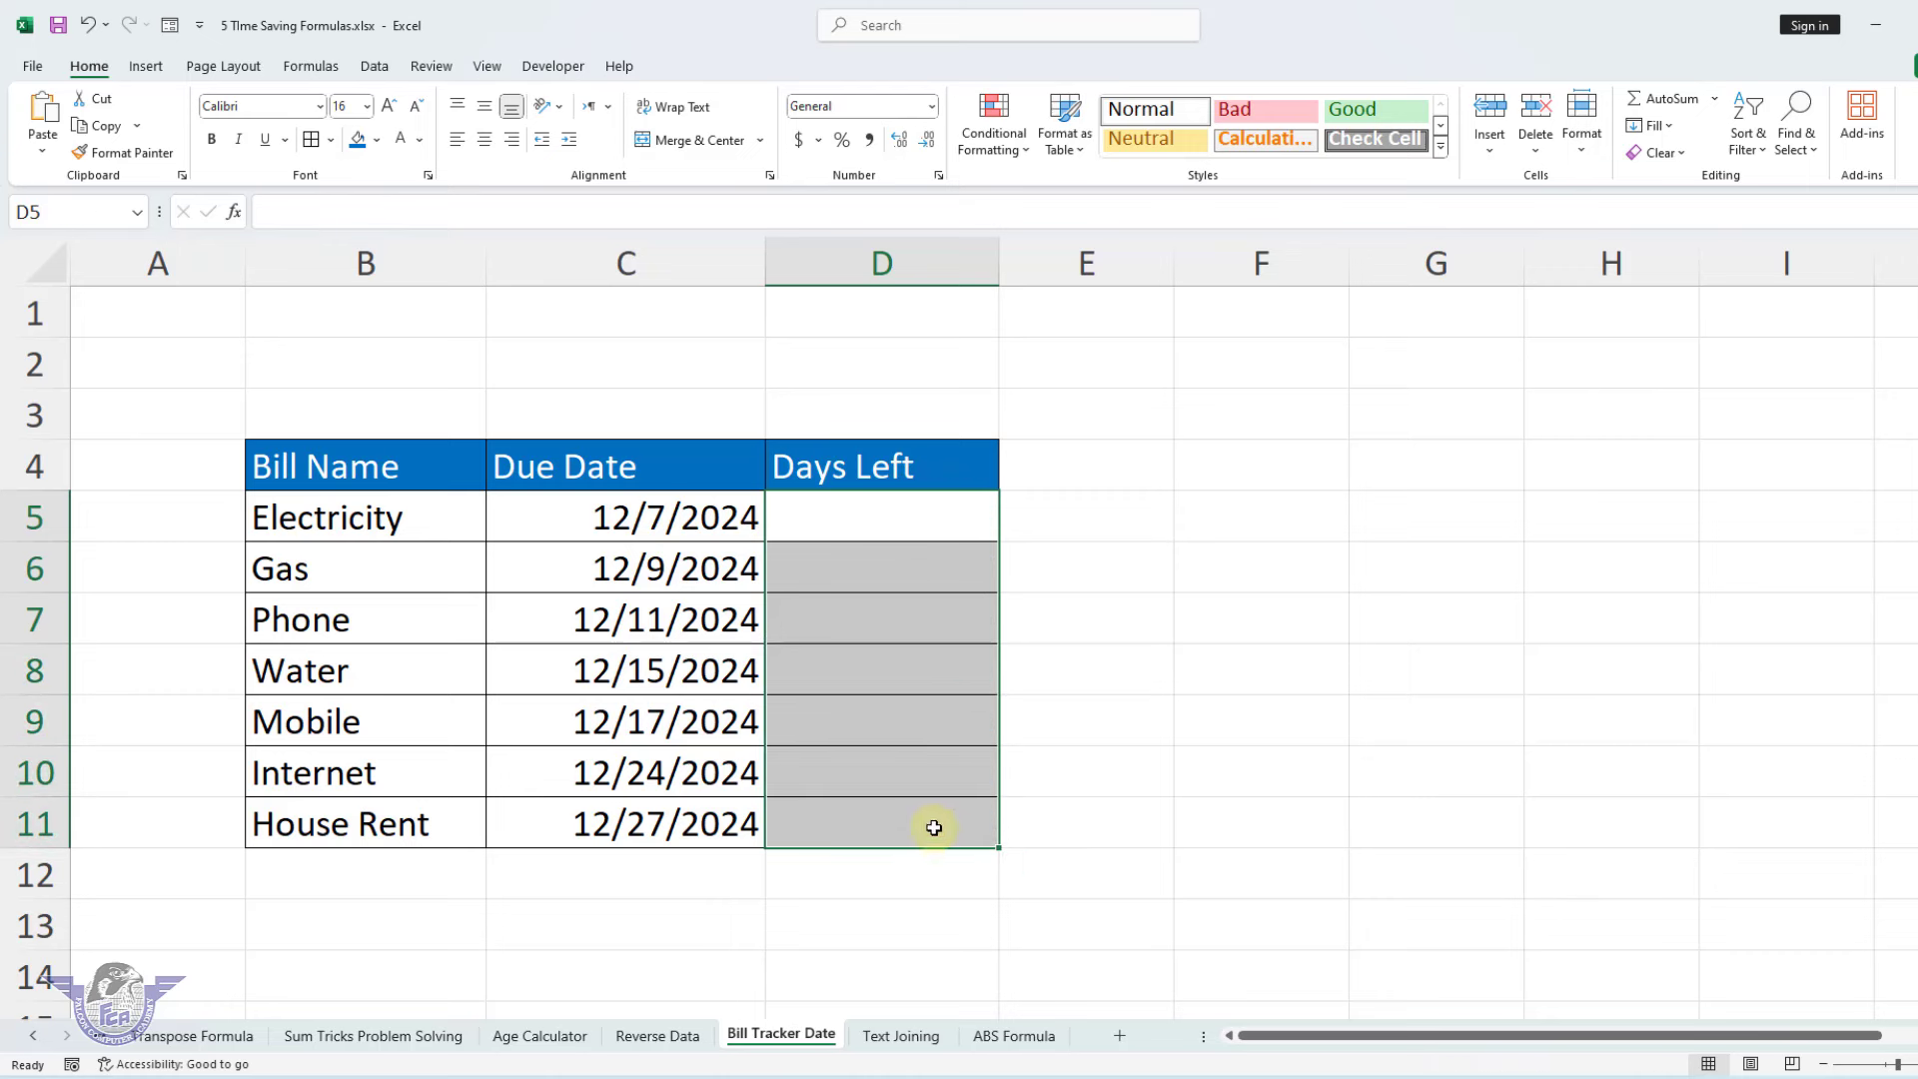
click(899, 517)
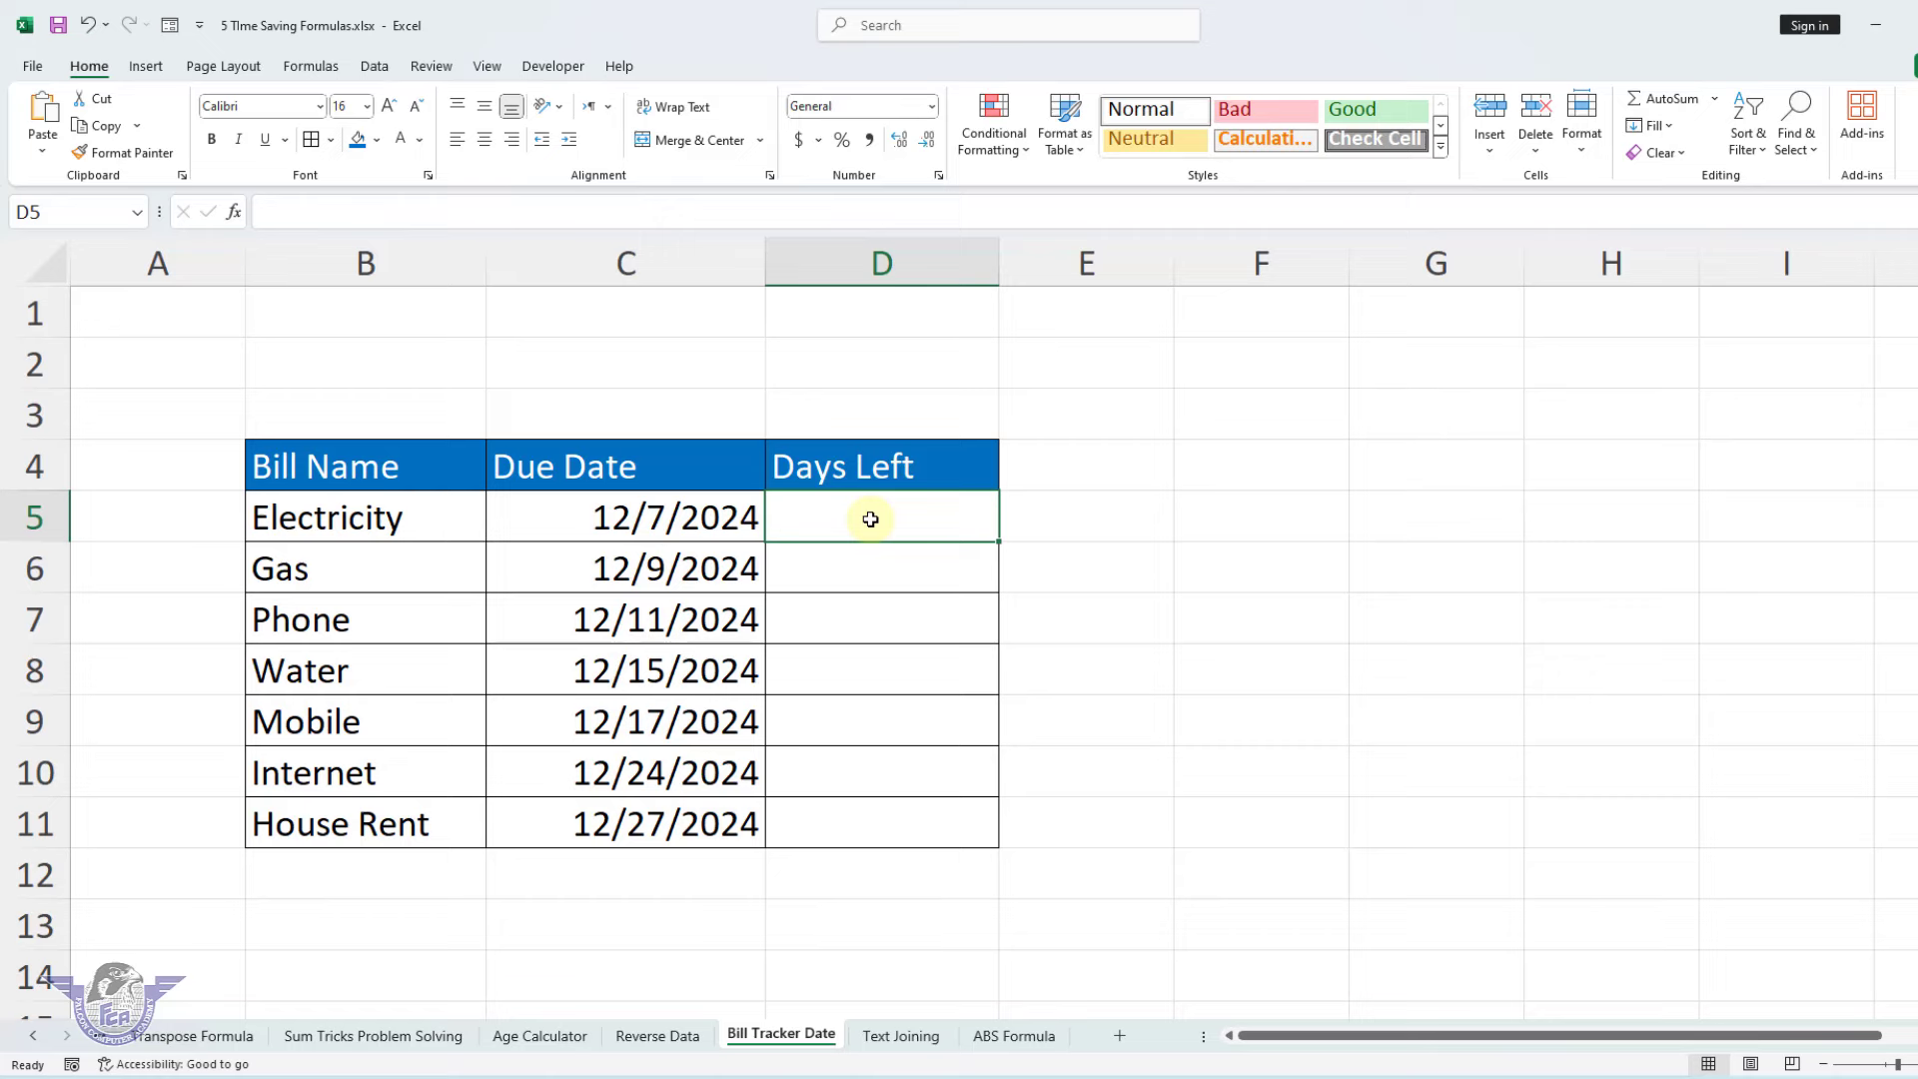
Enter =C5-today() in D5 for the Electricity bill's days left.
text(=)
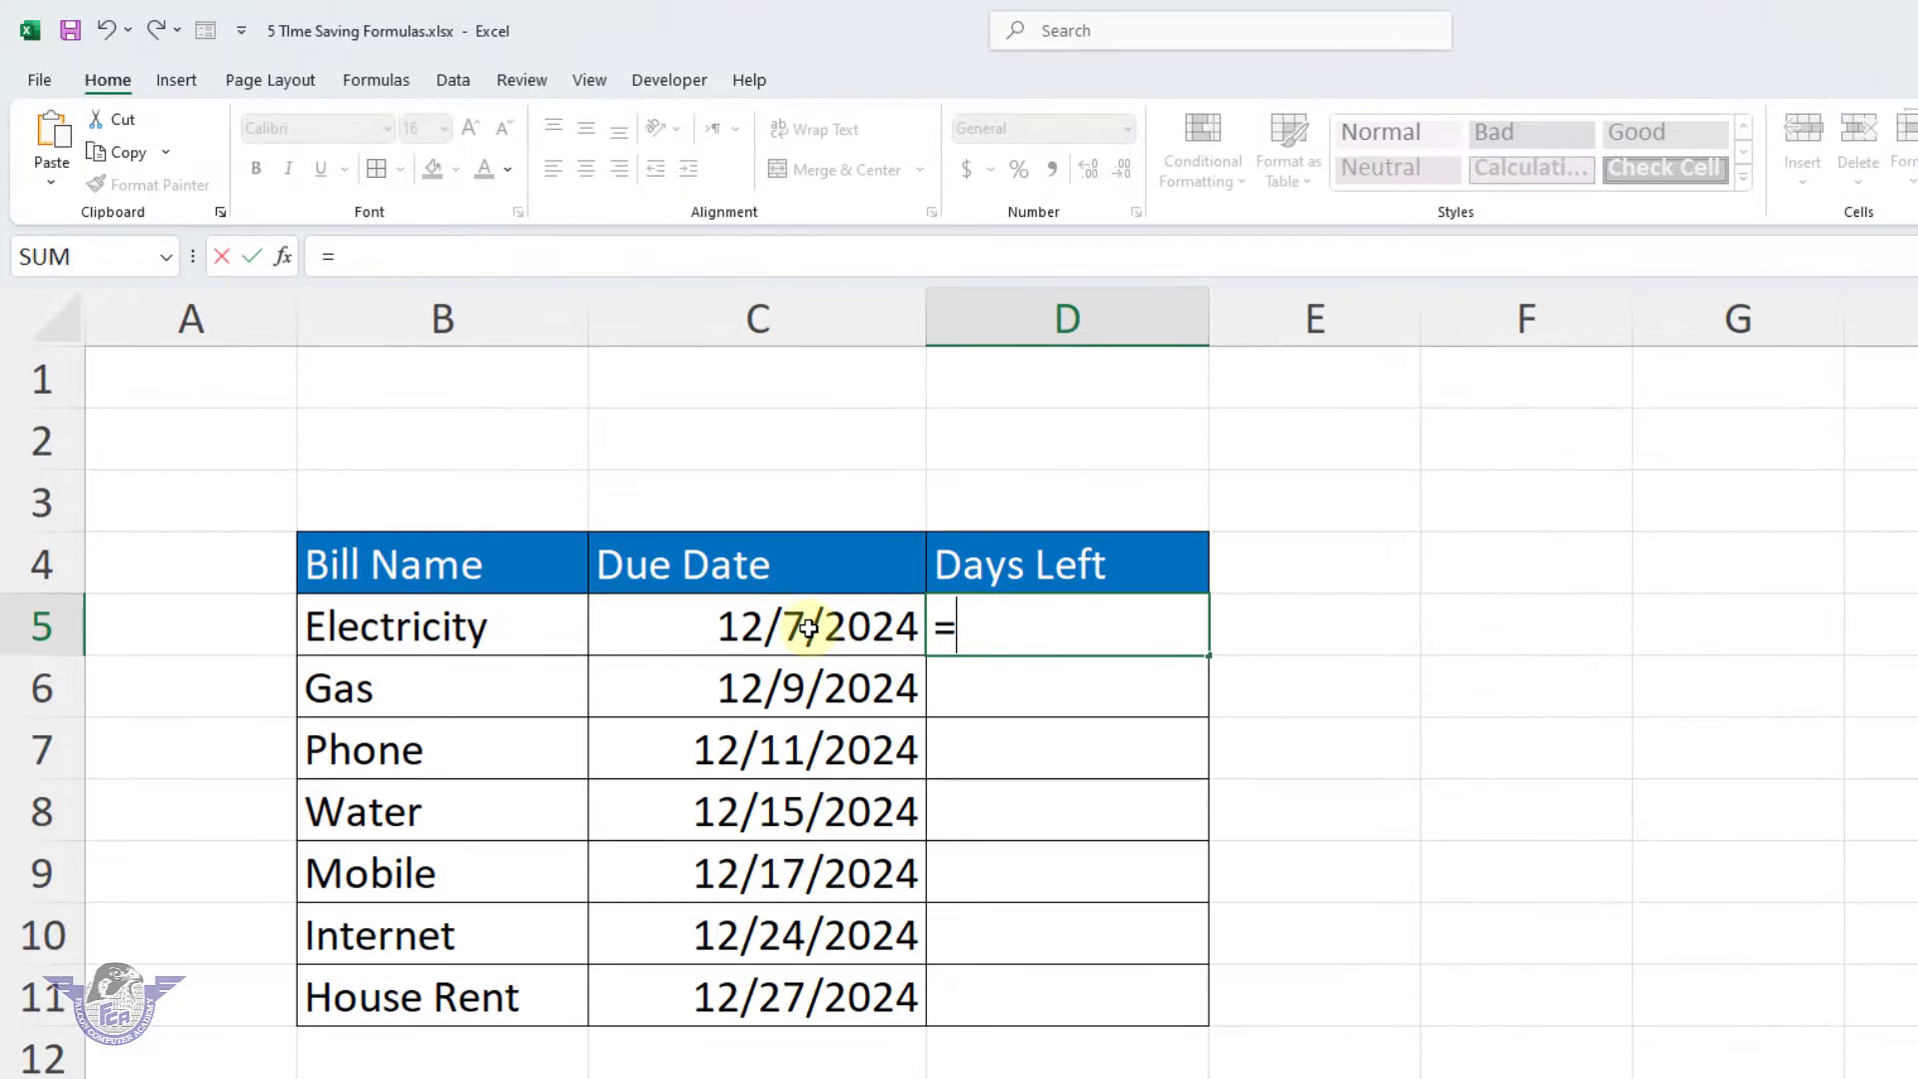
click(807, 627)
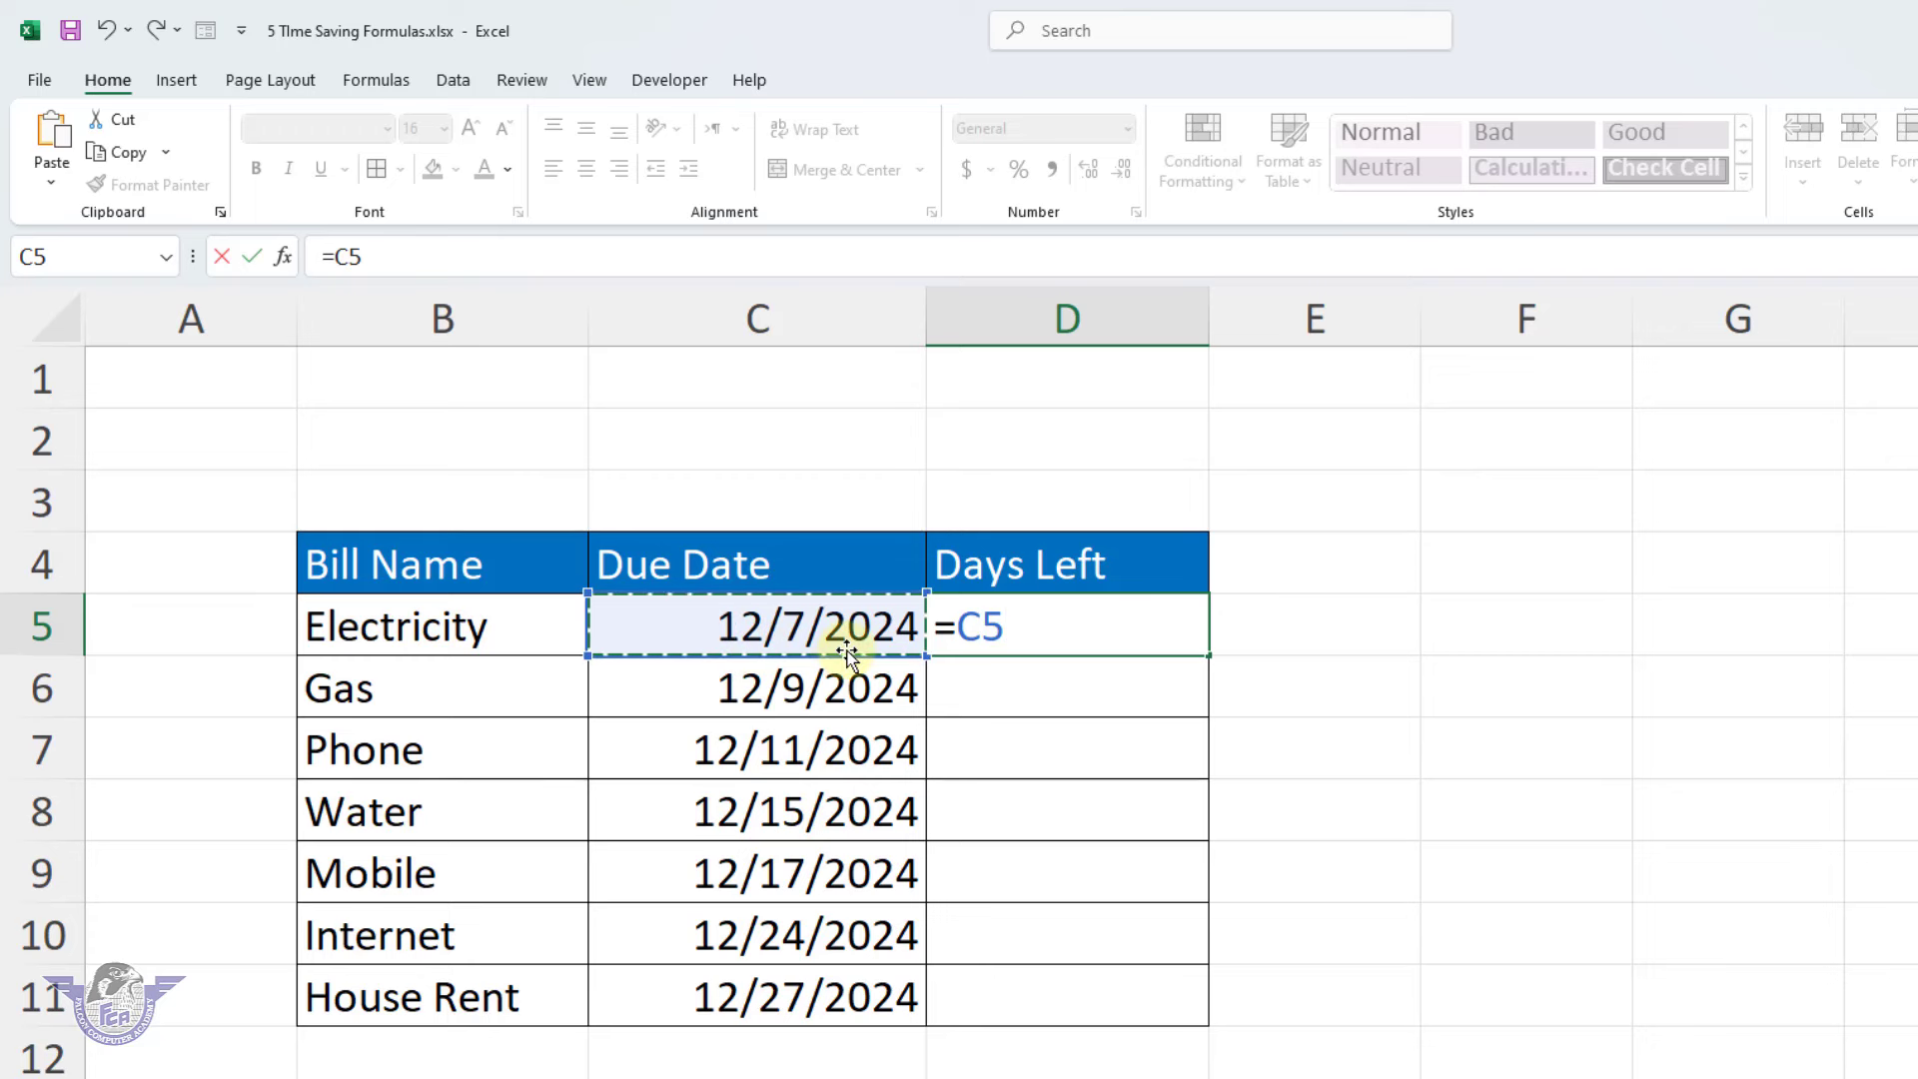
text(-)
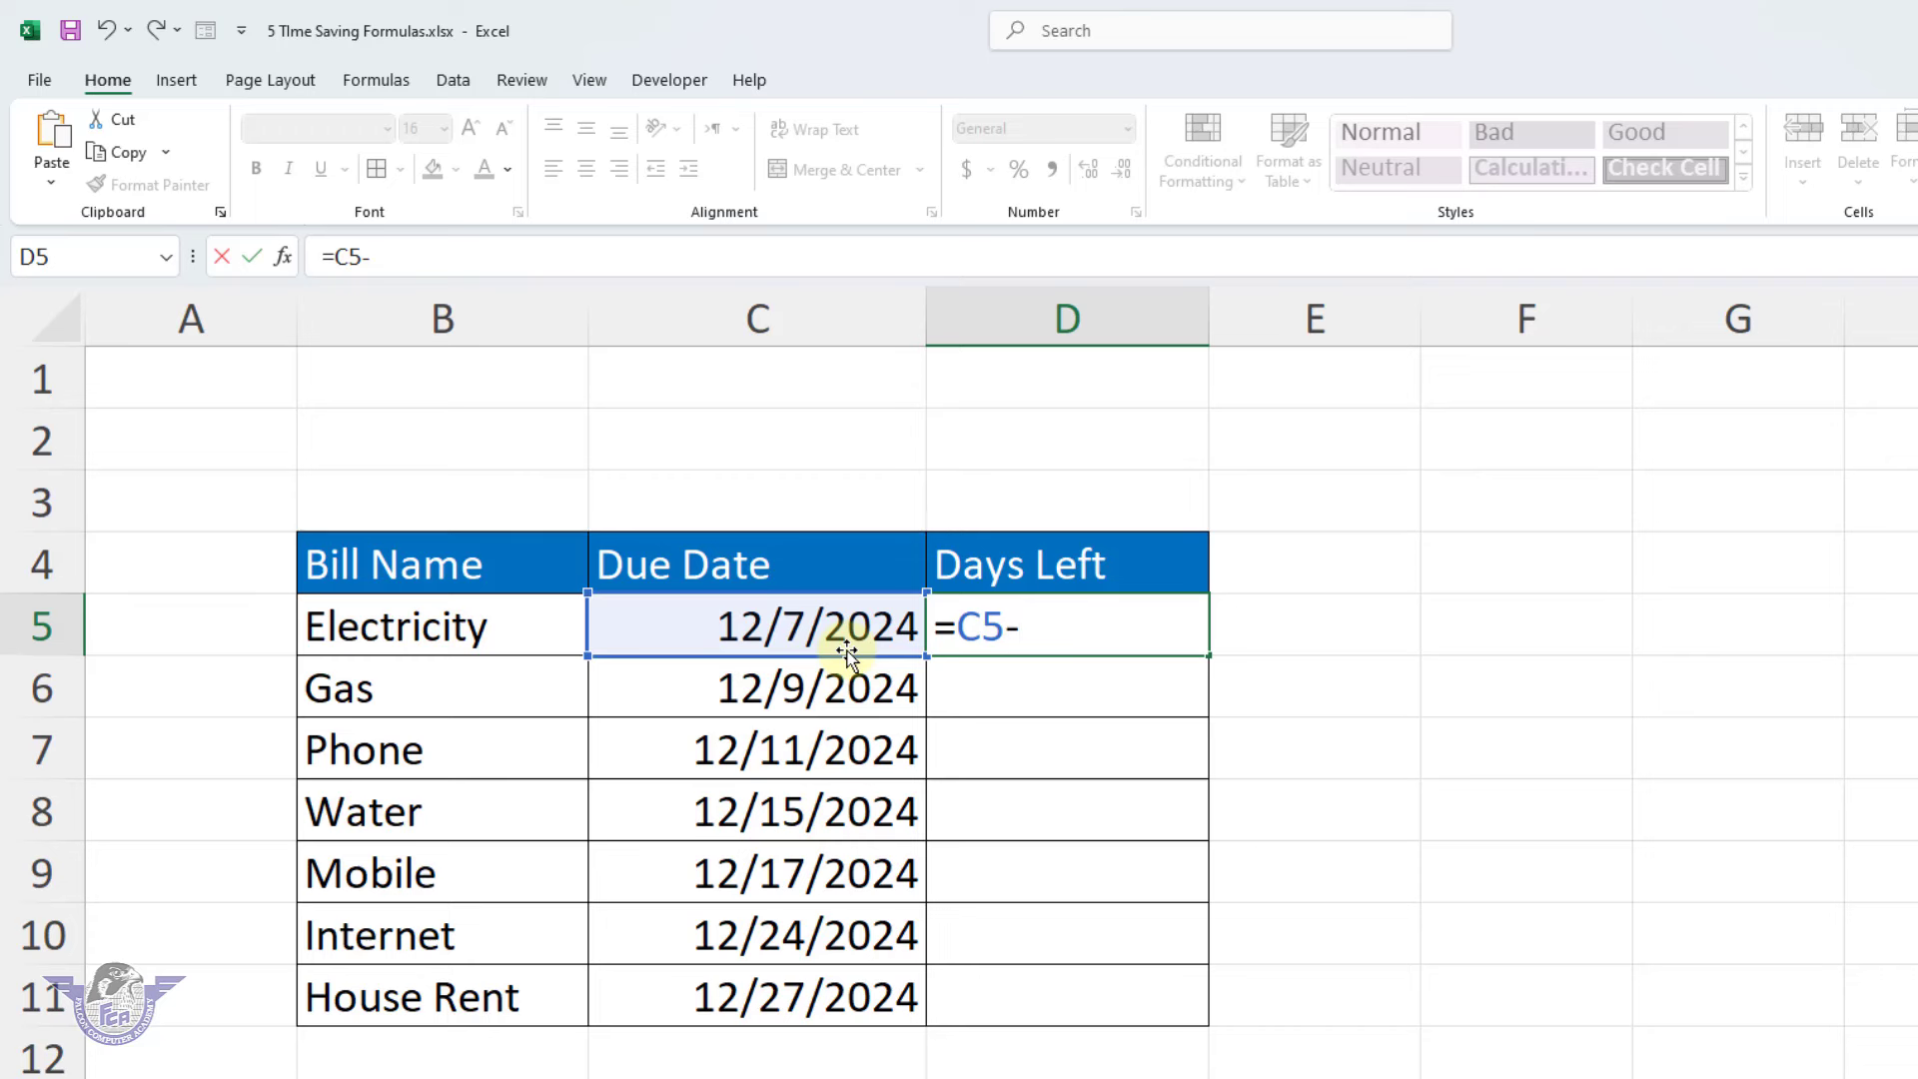
text(today)
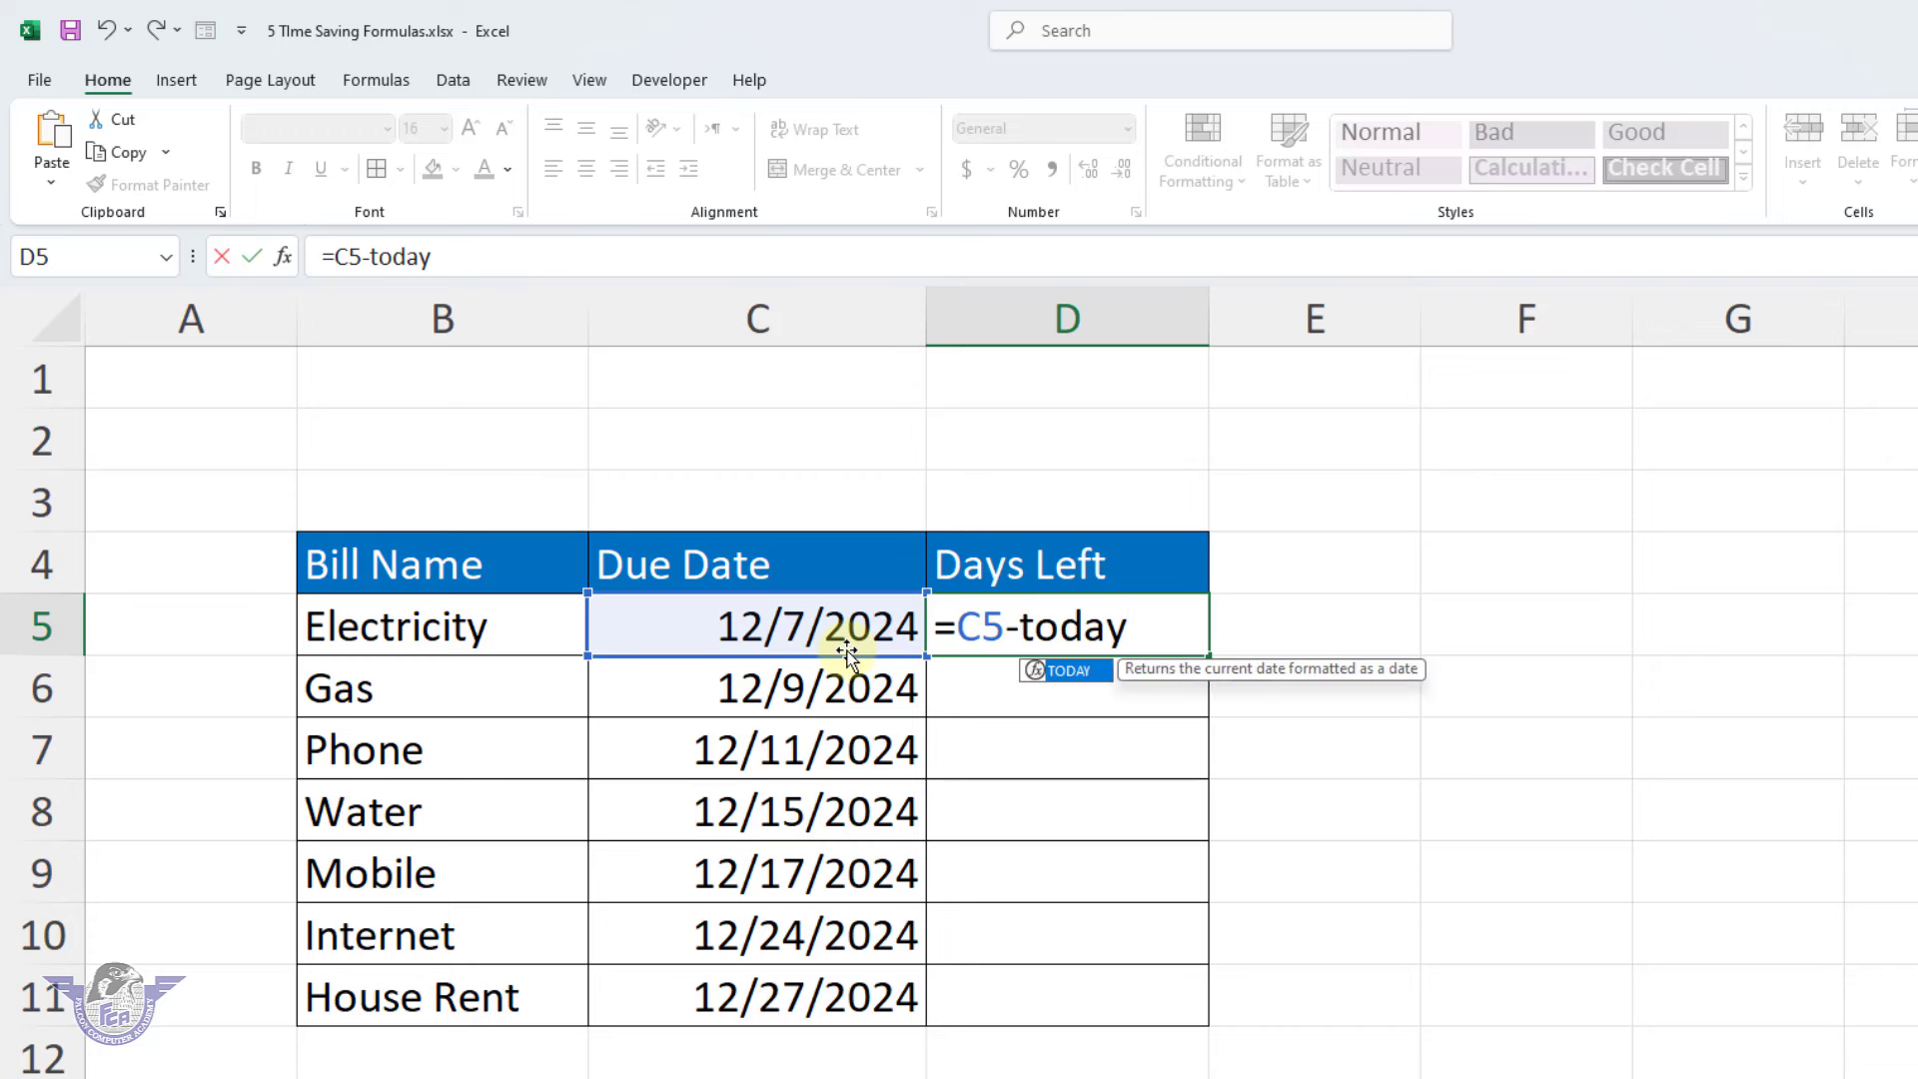
text(())
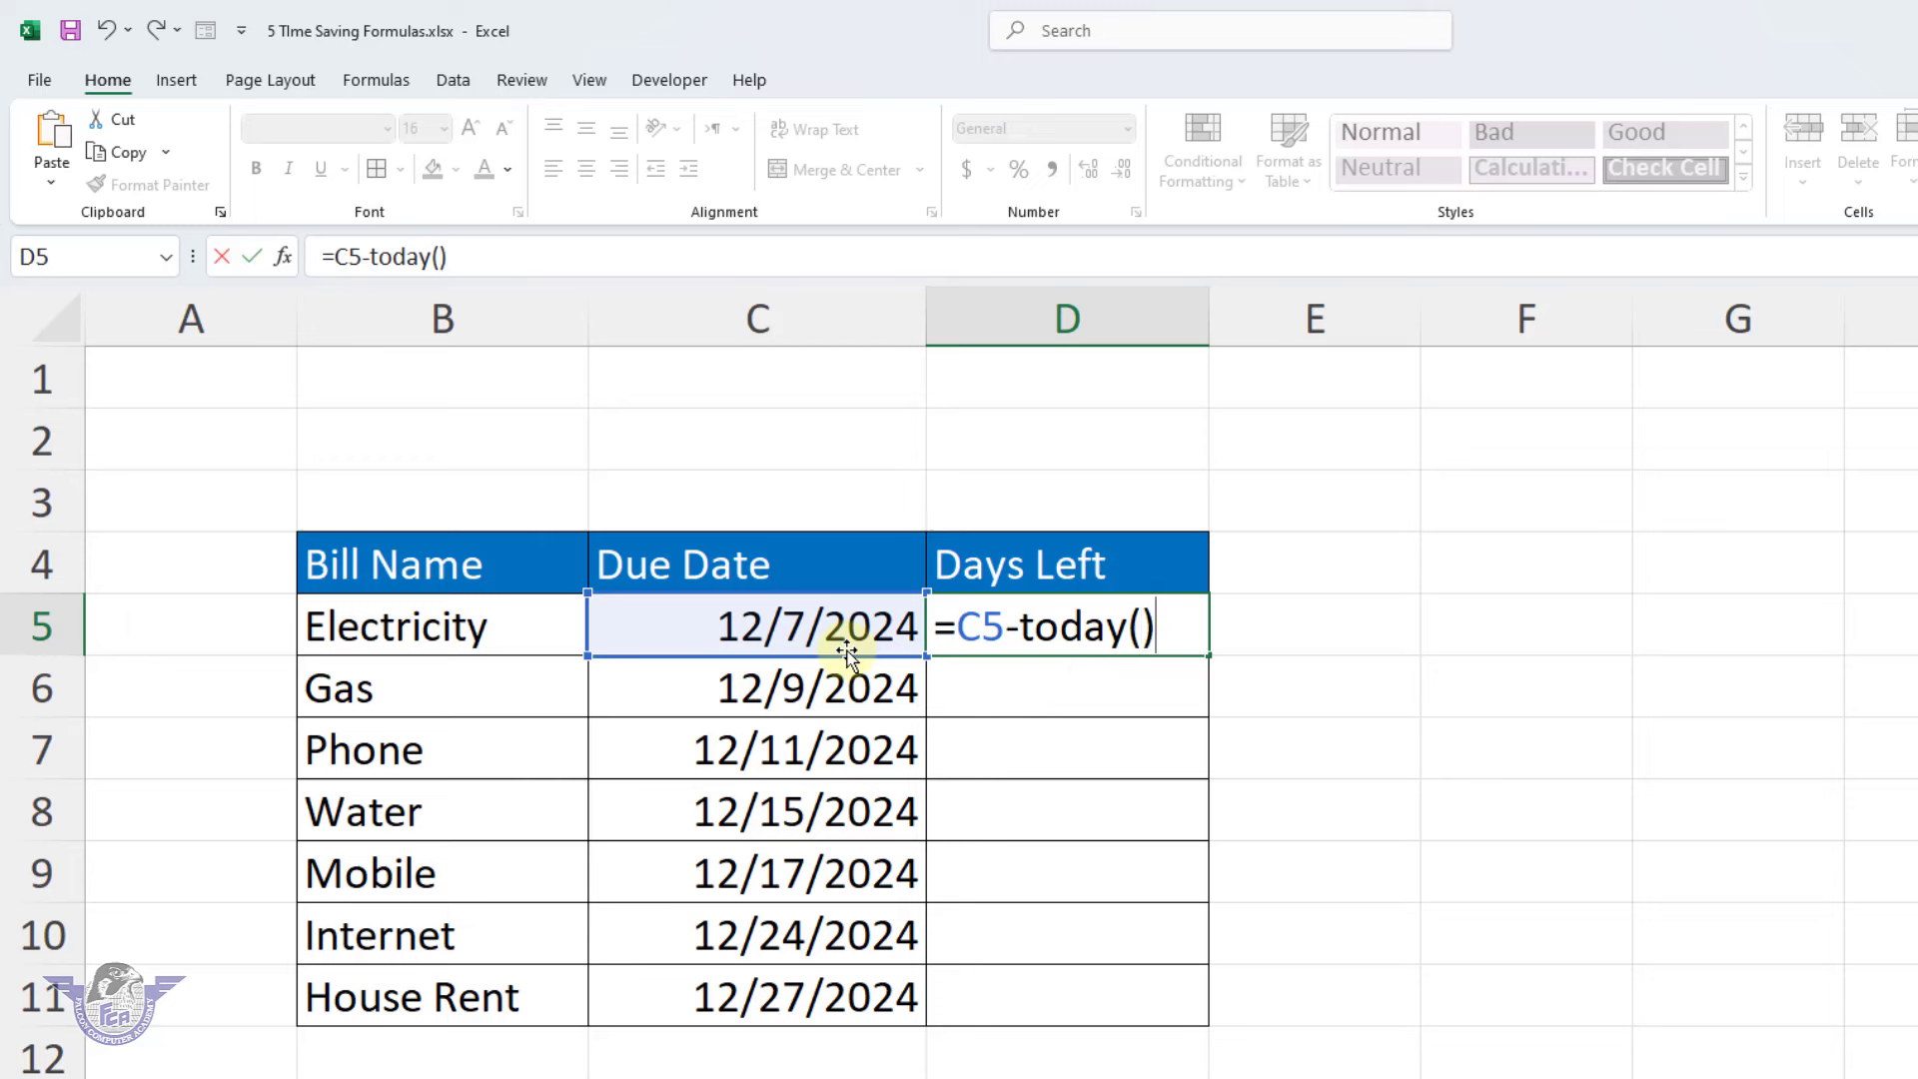
key(Return)
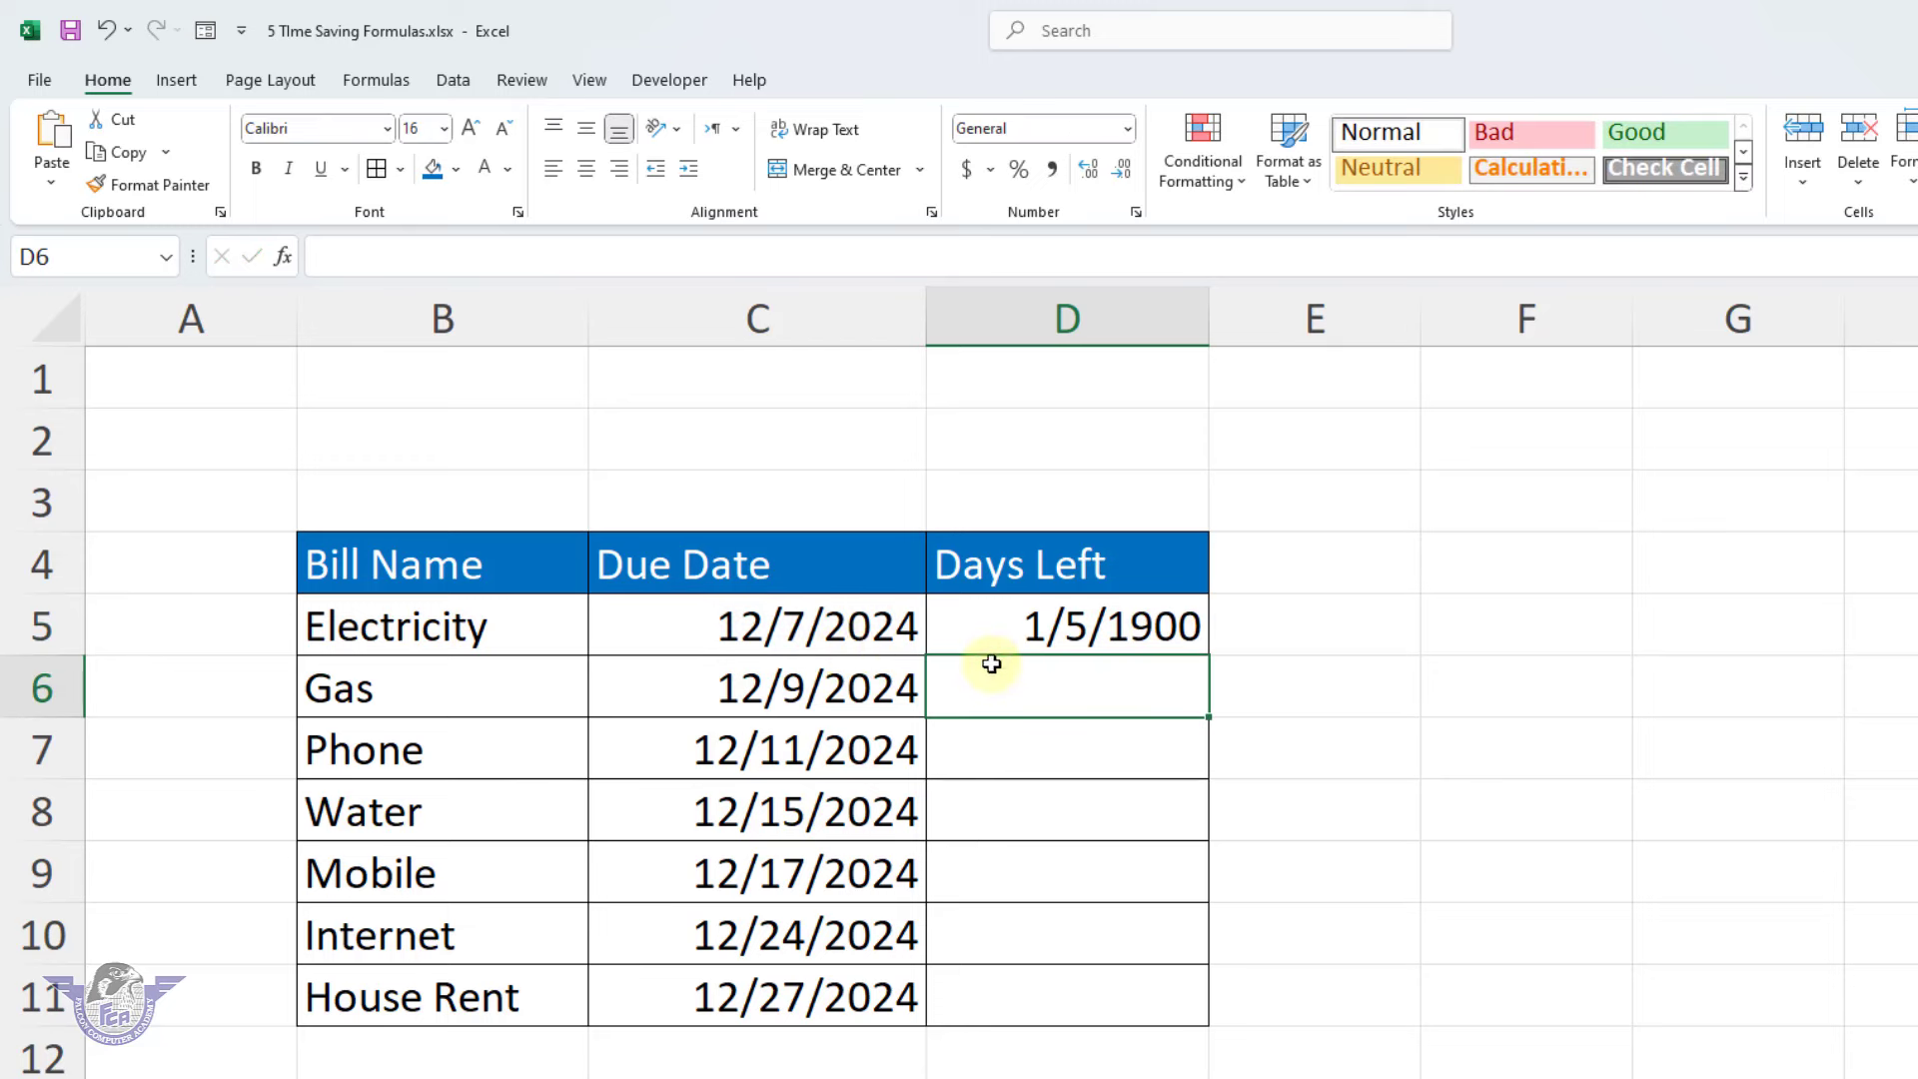
Set D5's number format to General so it shows a day count.
click(1110, 633)
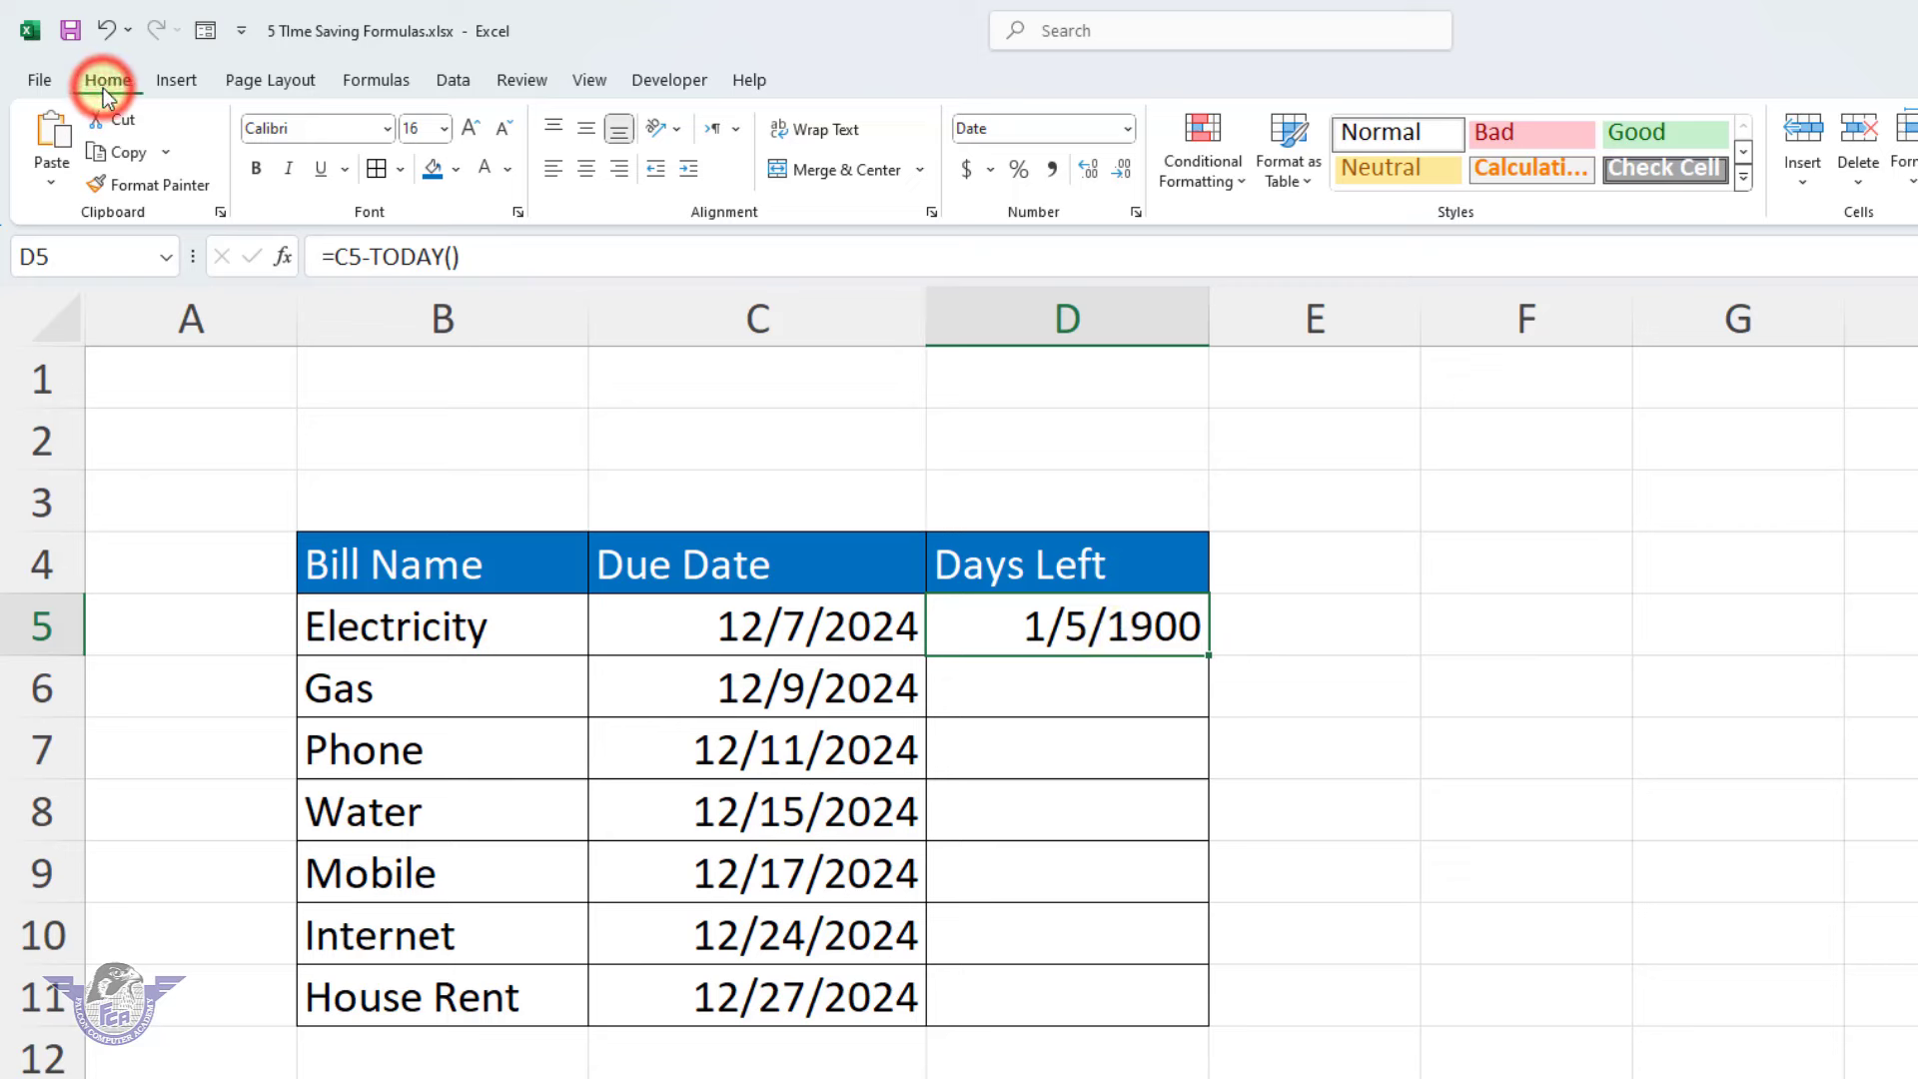
click(1127, 131)
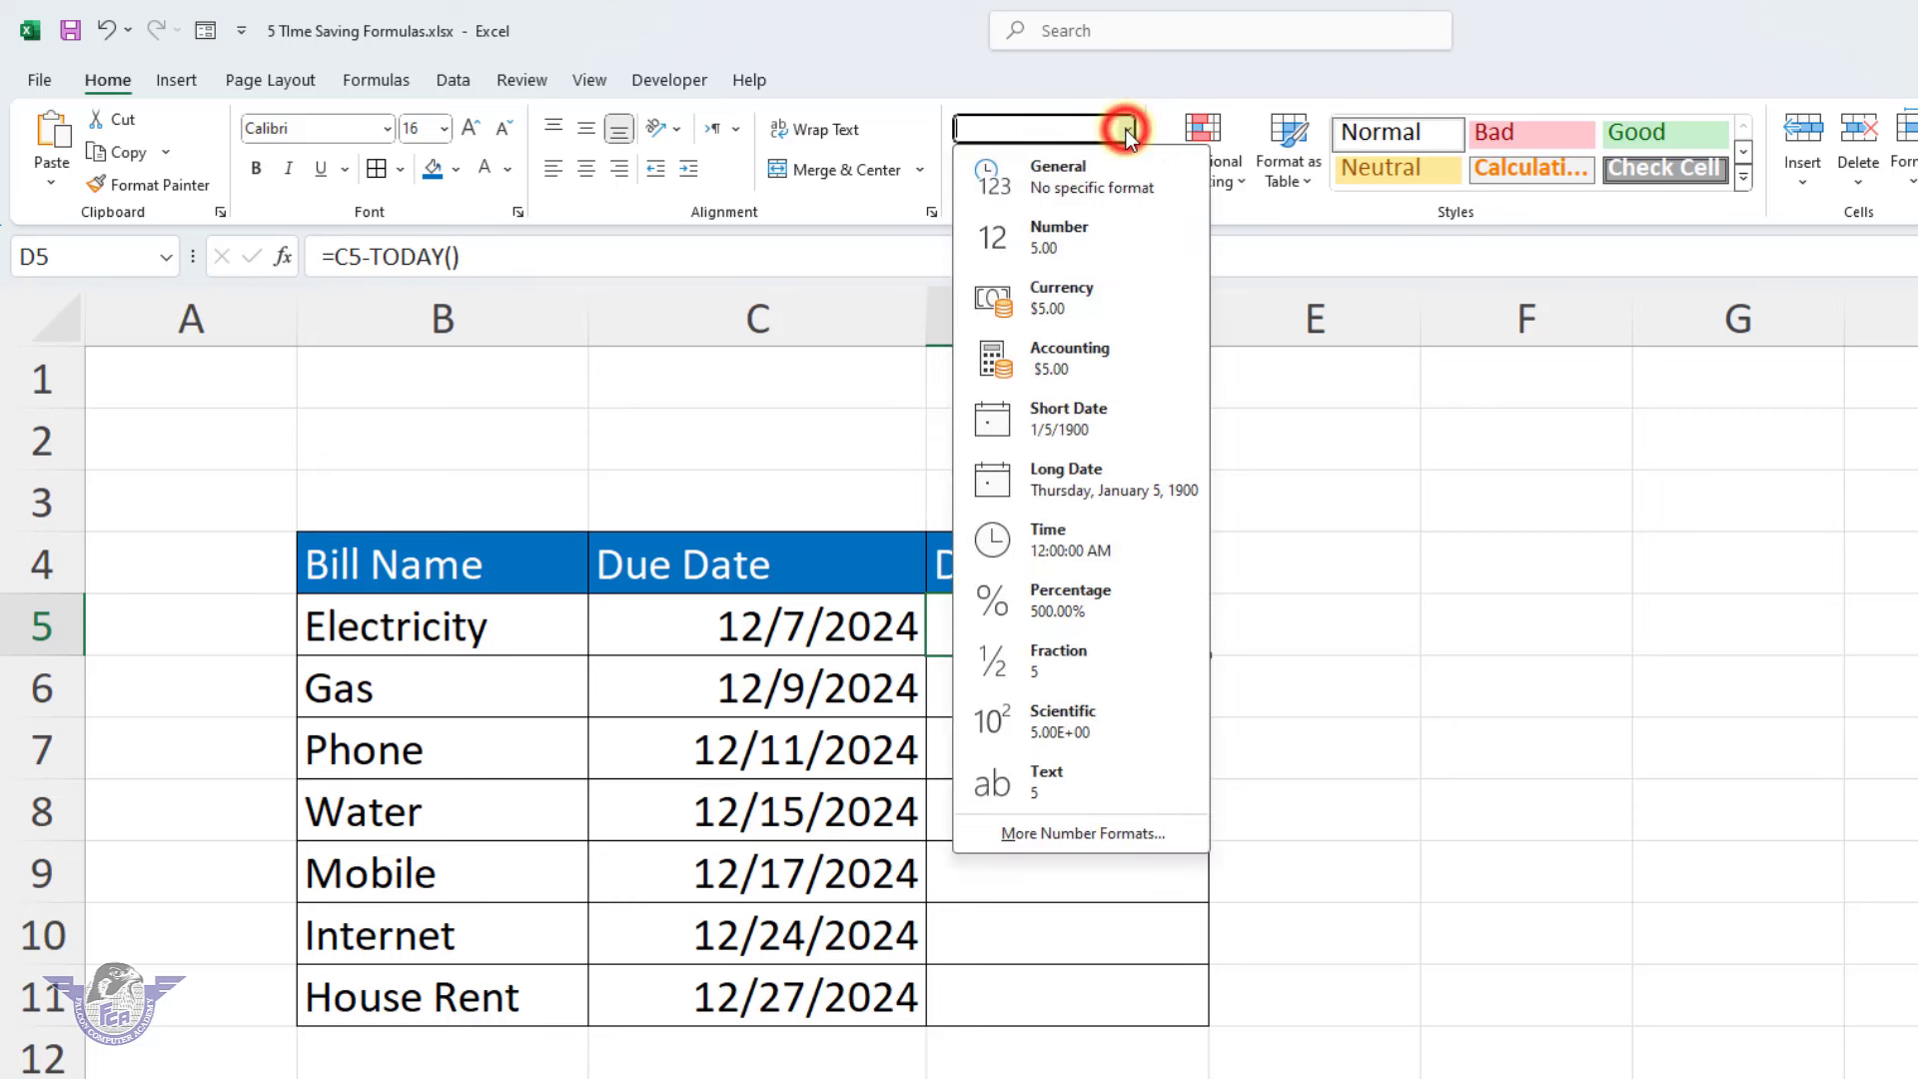
click(1101, 176)
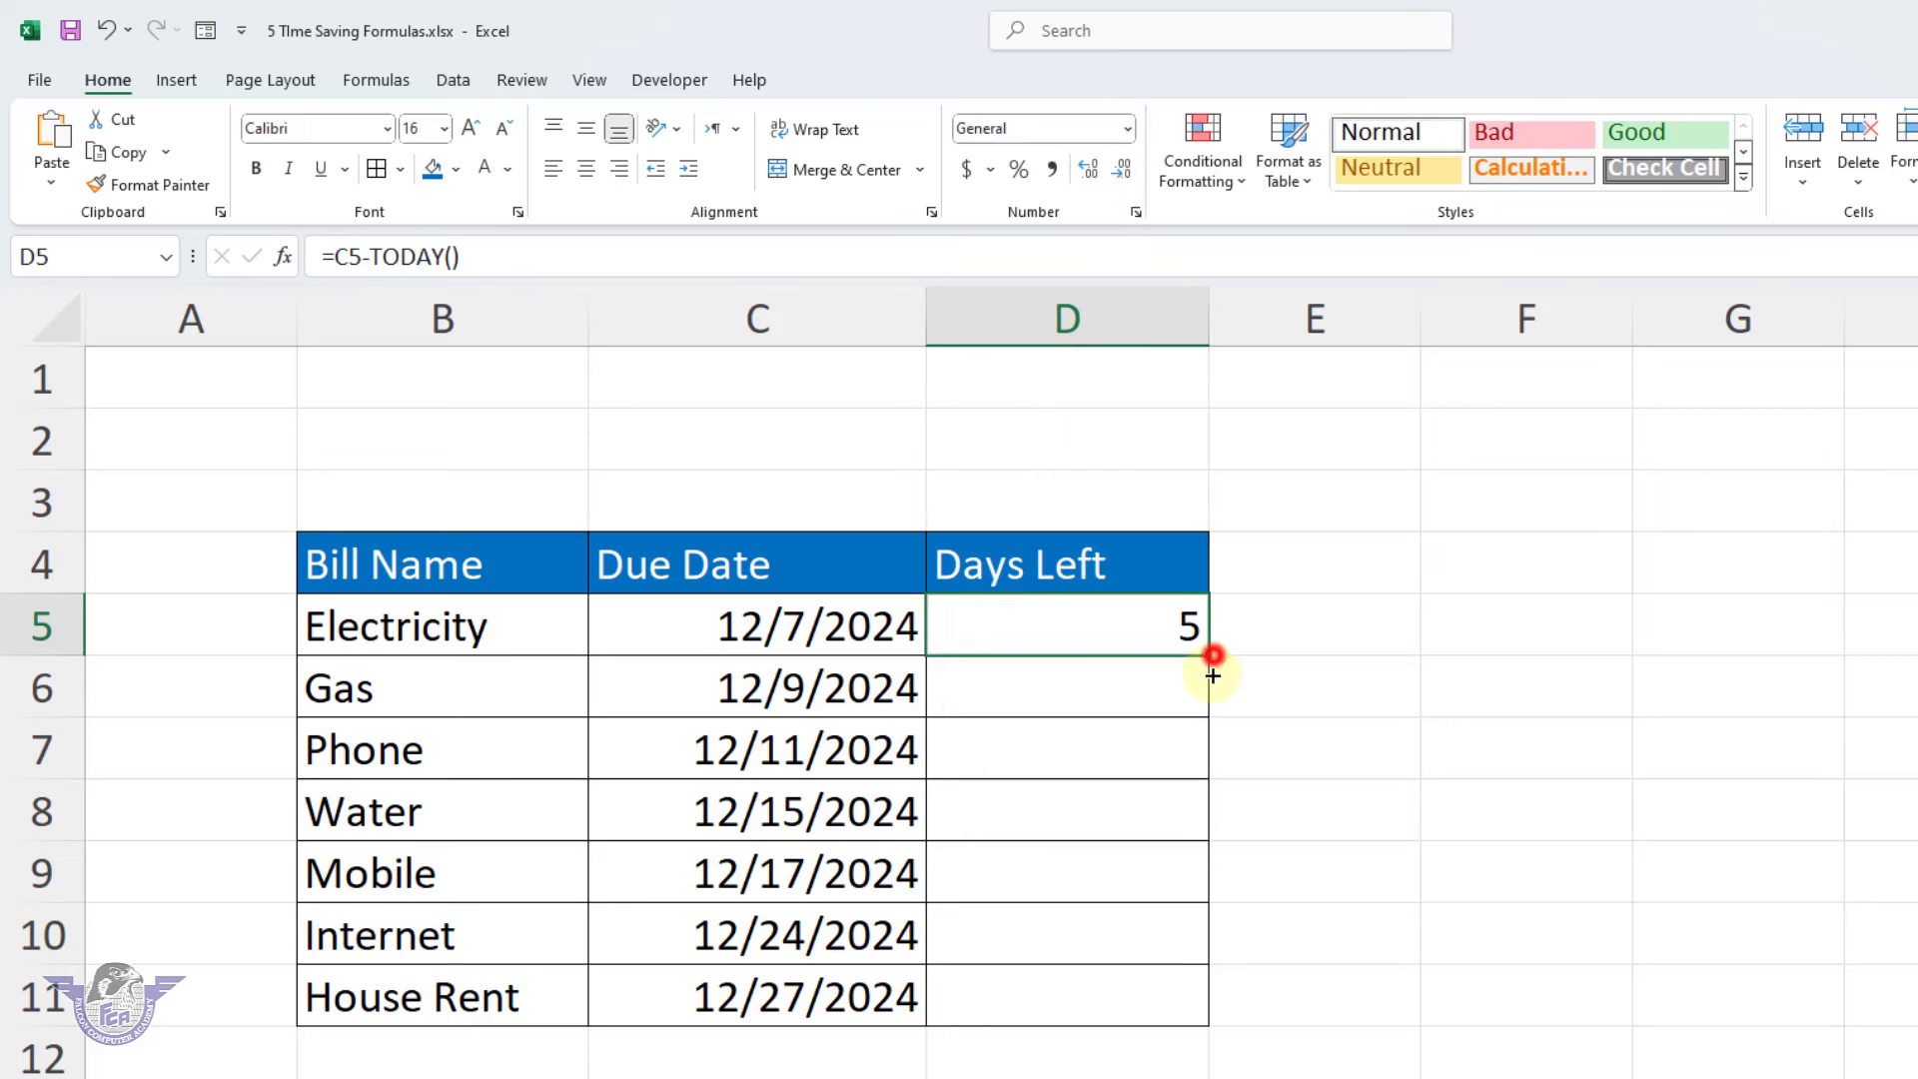
Fill the days-left formula down to D11 and check the copied formulas through House Rent.
drag(1211, 654, 1214, 1017)
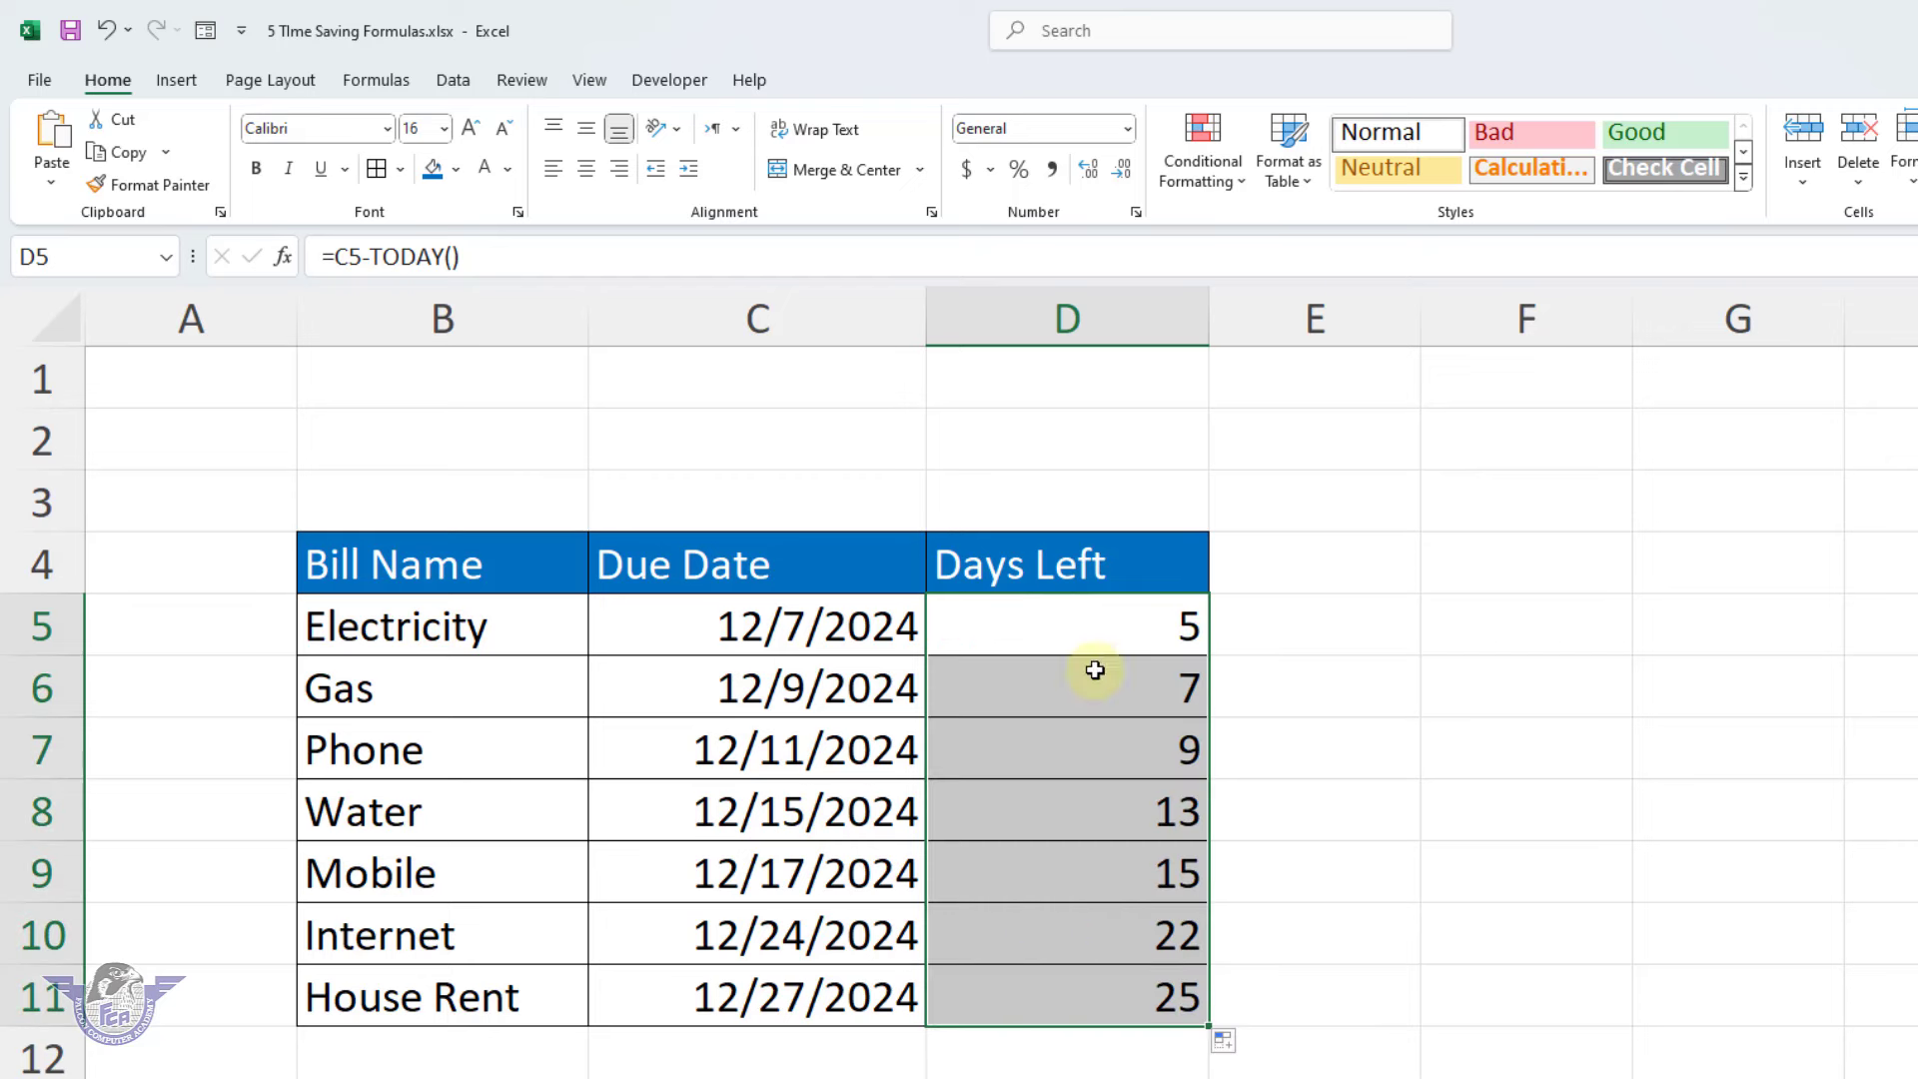
click(1143, 637)
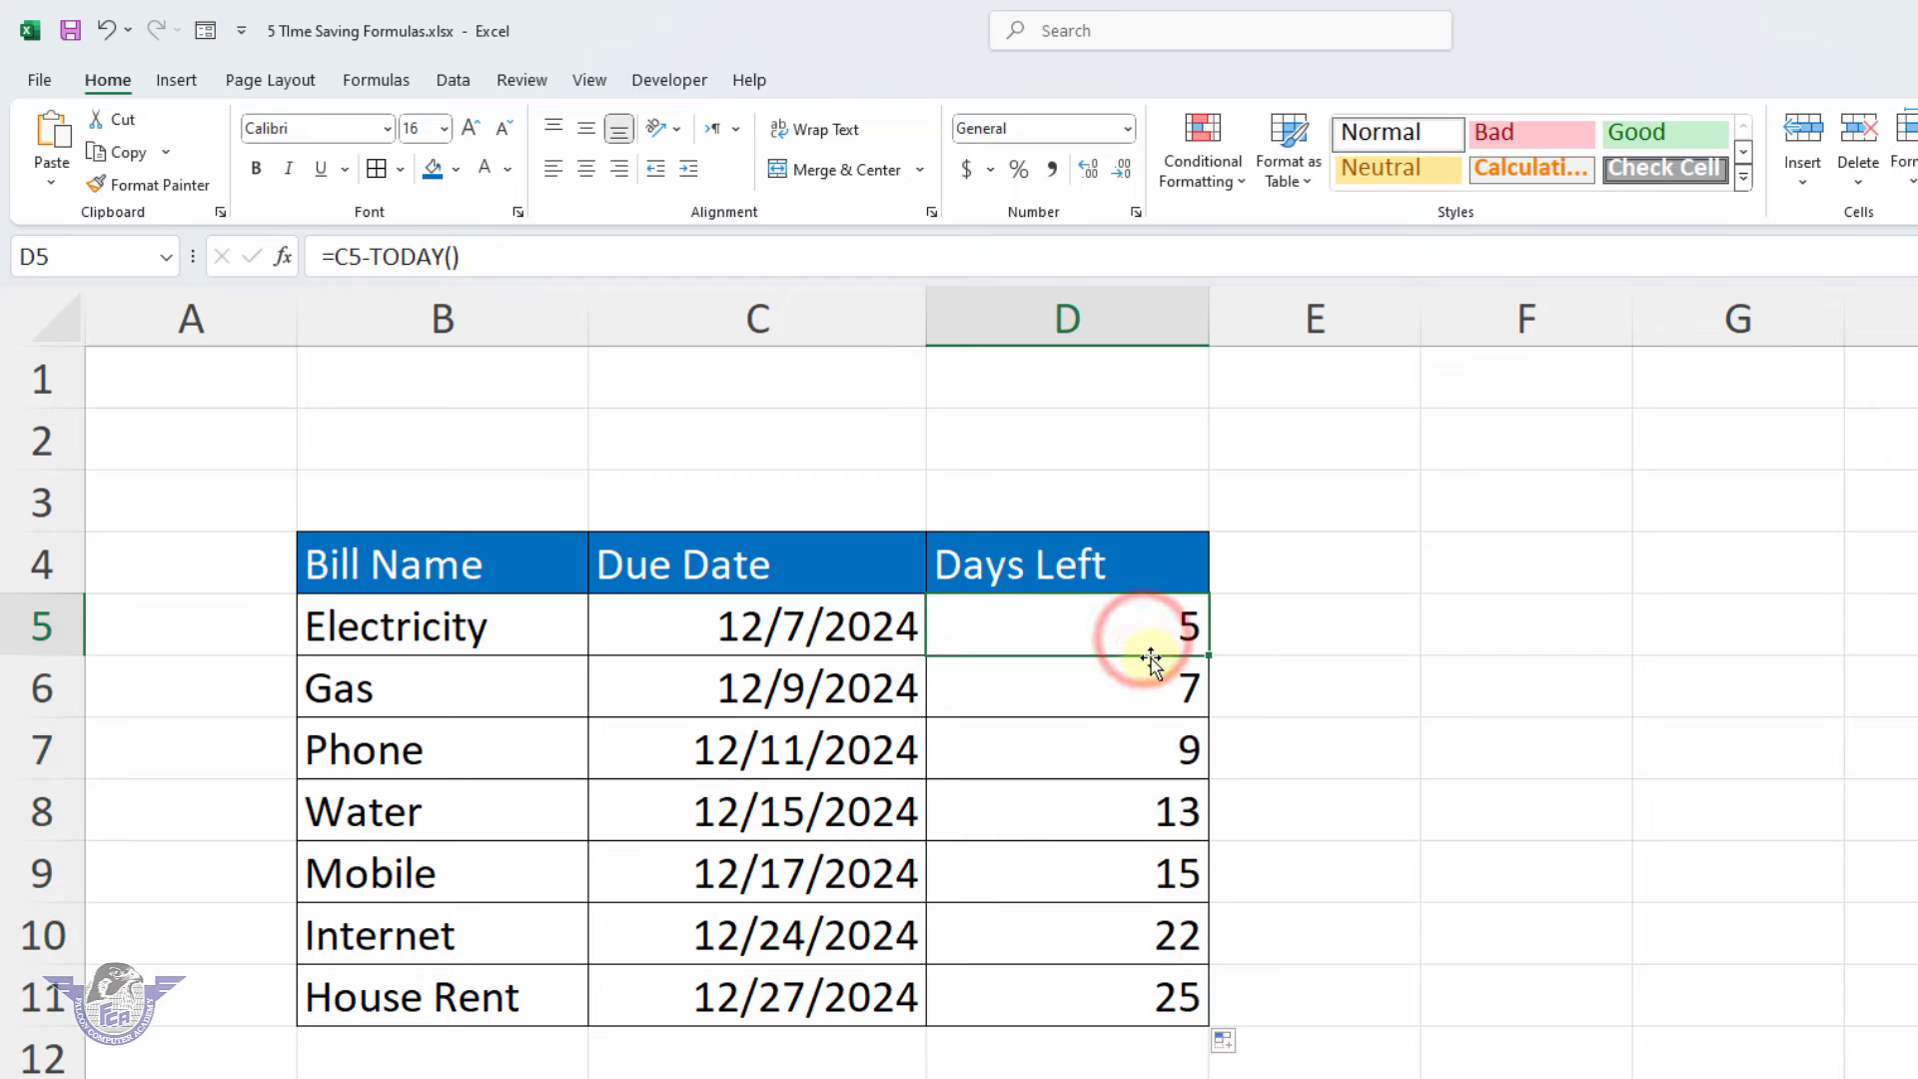
click(1161, 693)
click(1177, 874)
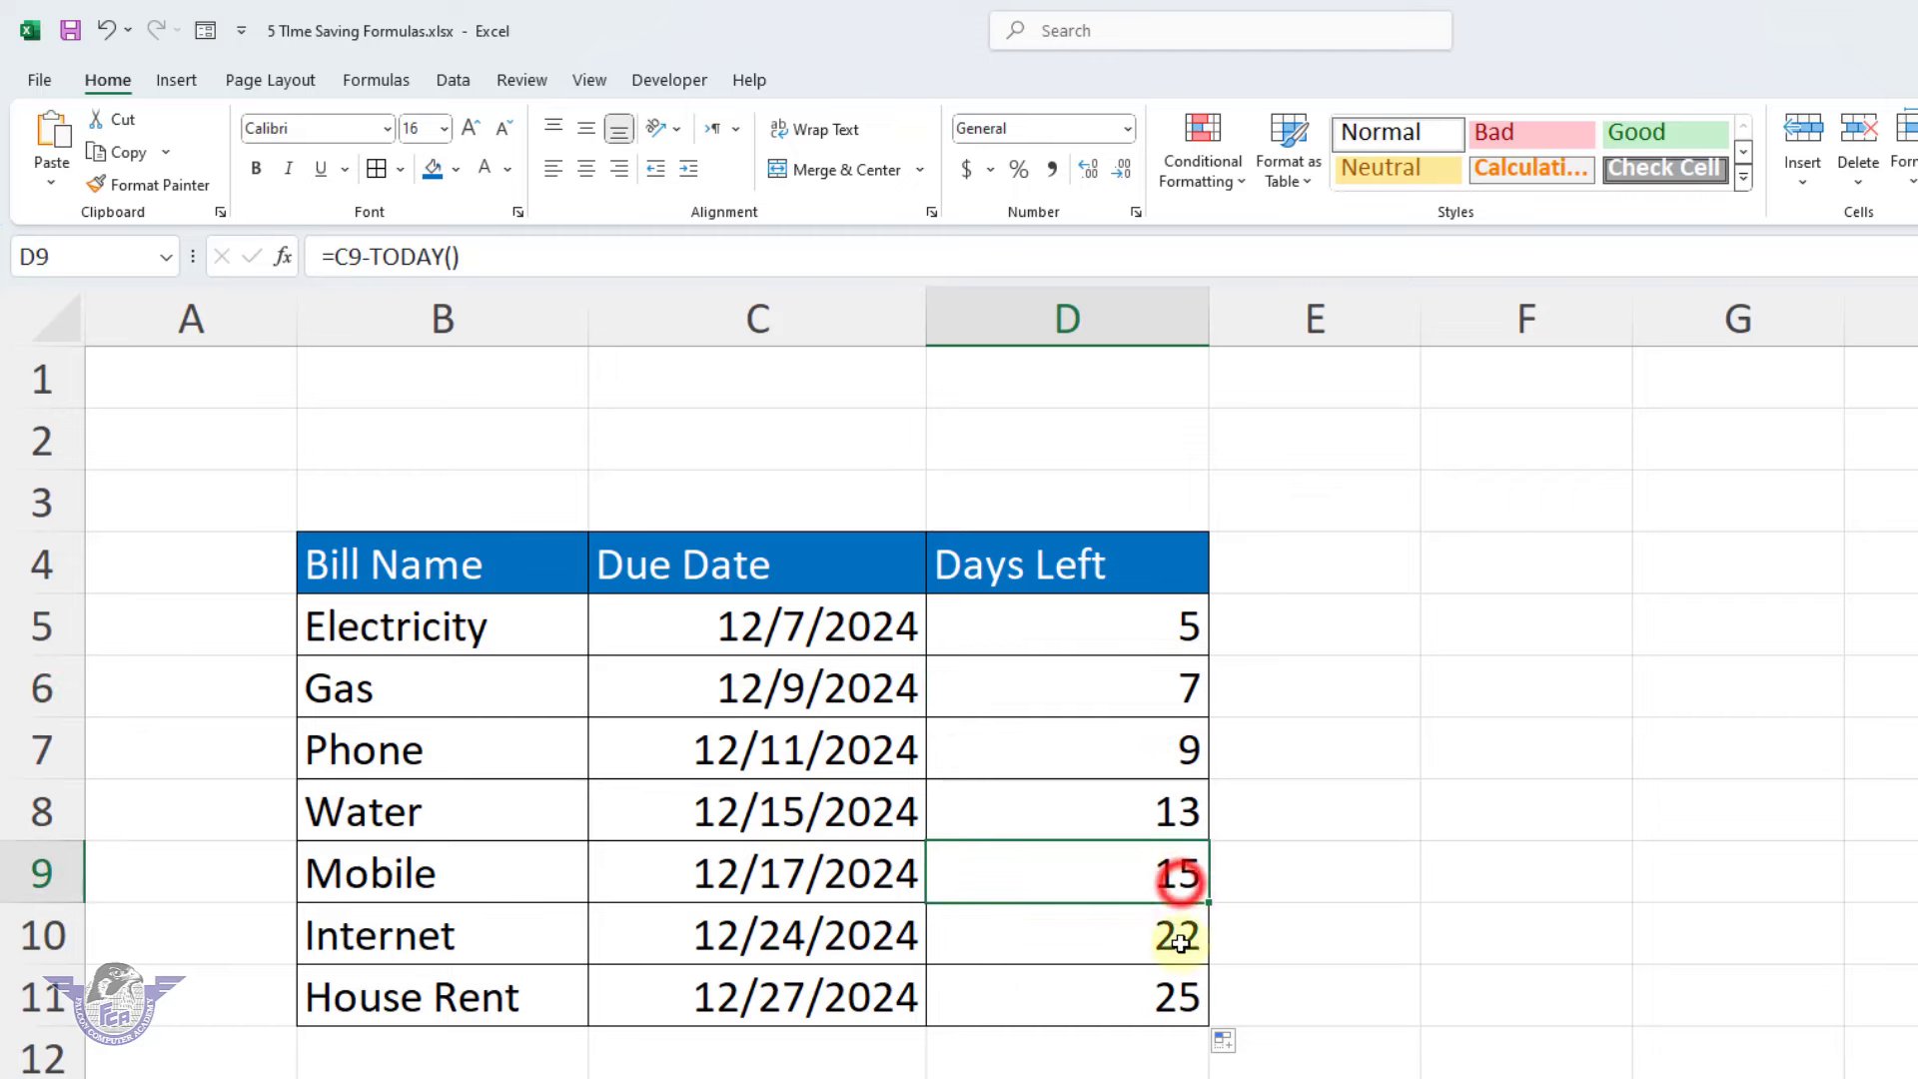
click(1177, 1004)
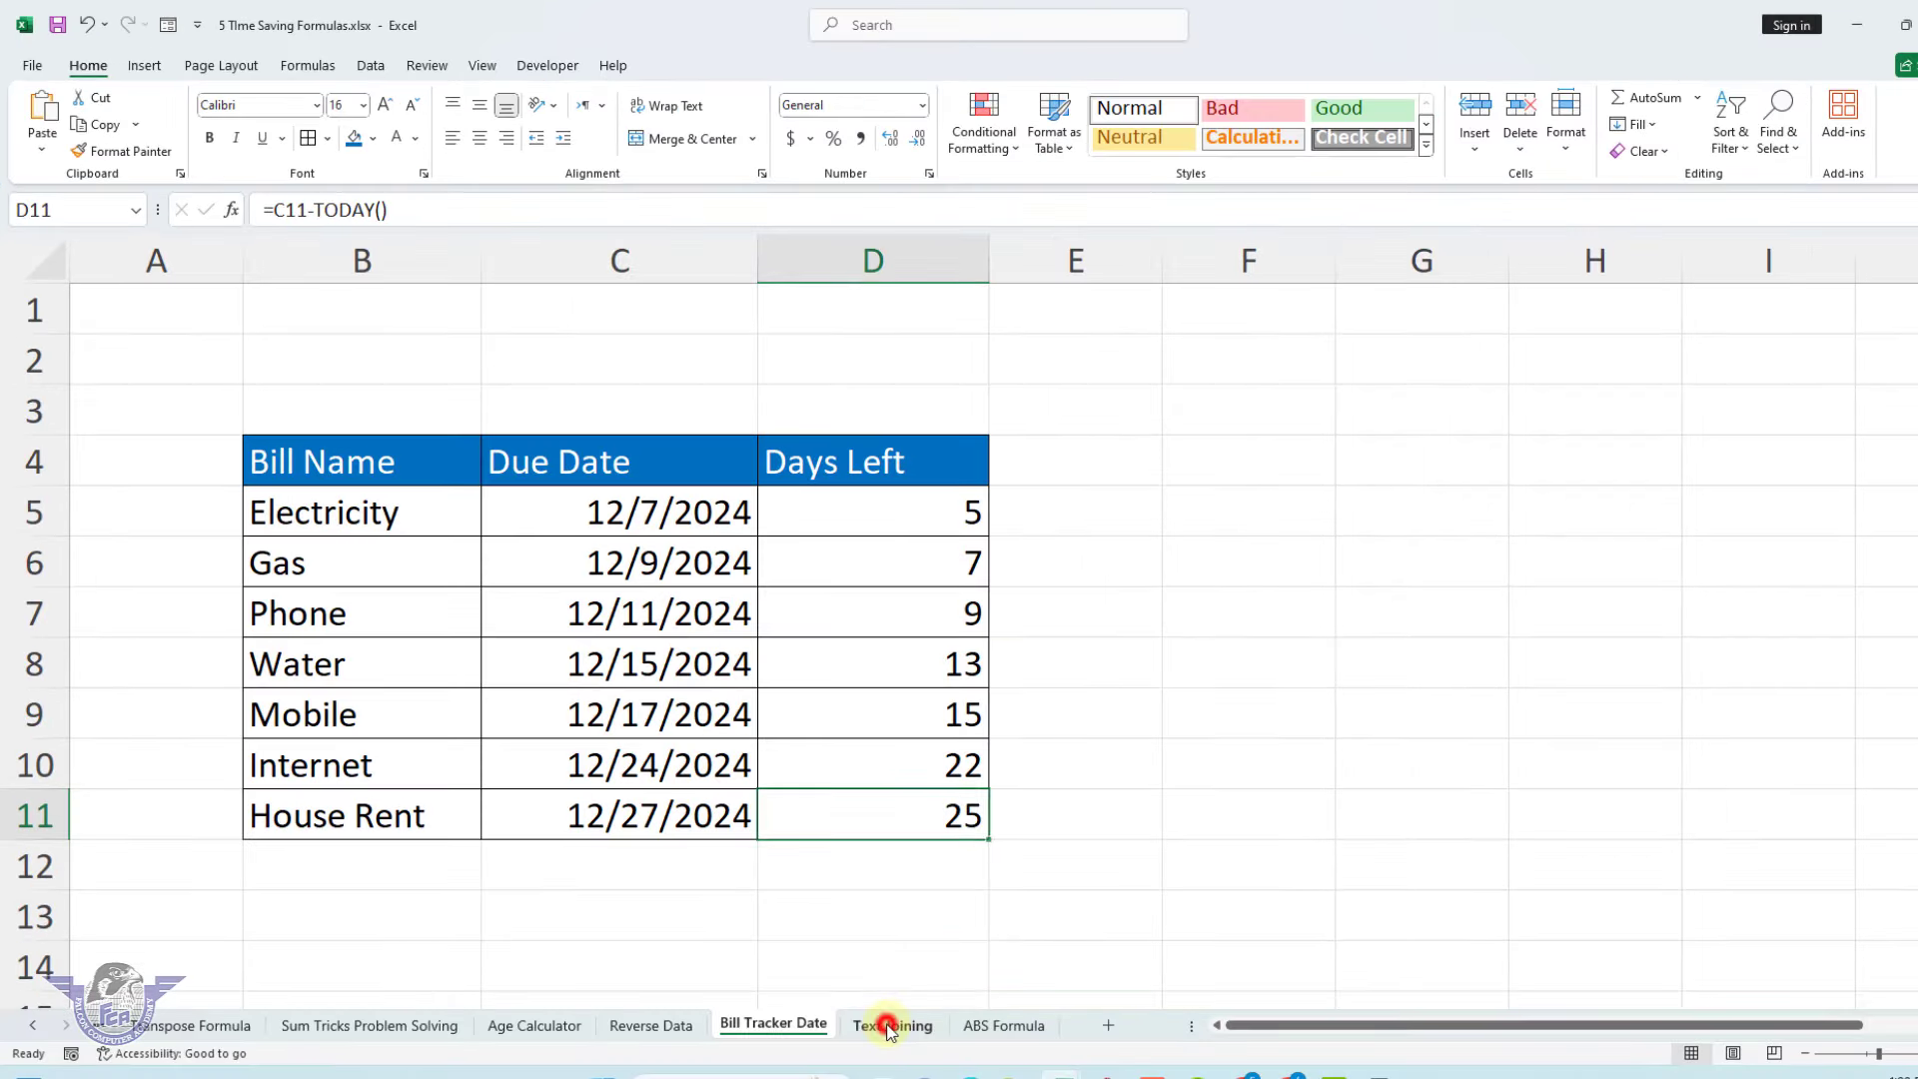
On the Text Joining sheet, clear F5:F9 and select F5.
click(892, 1026)
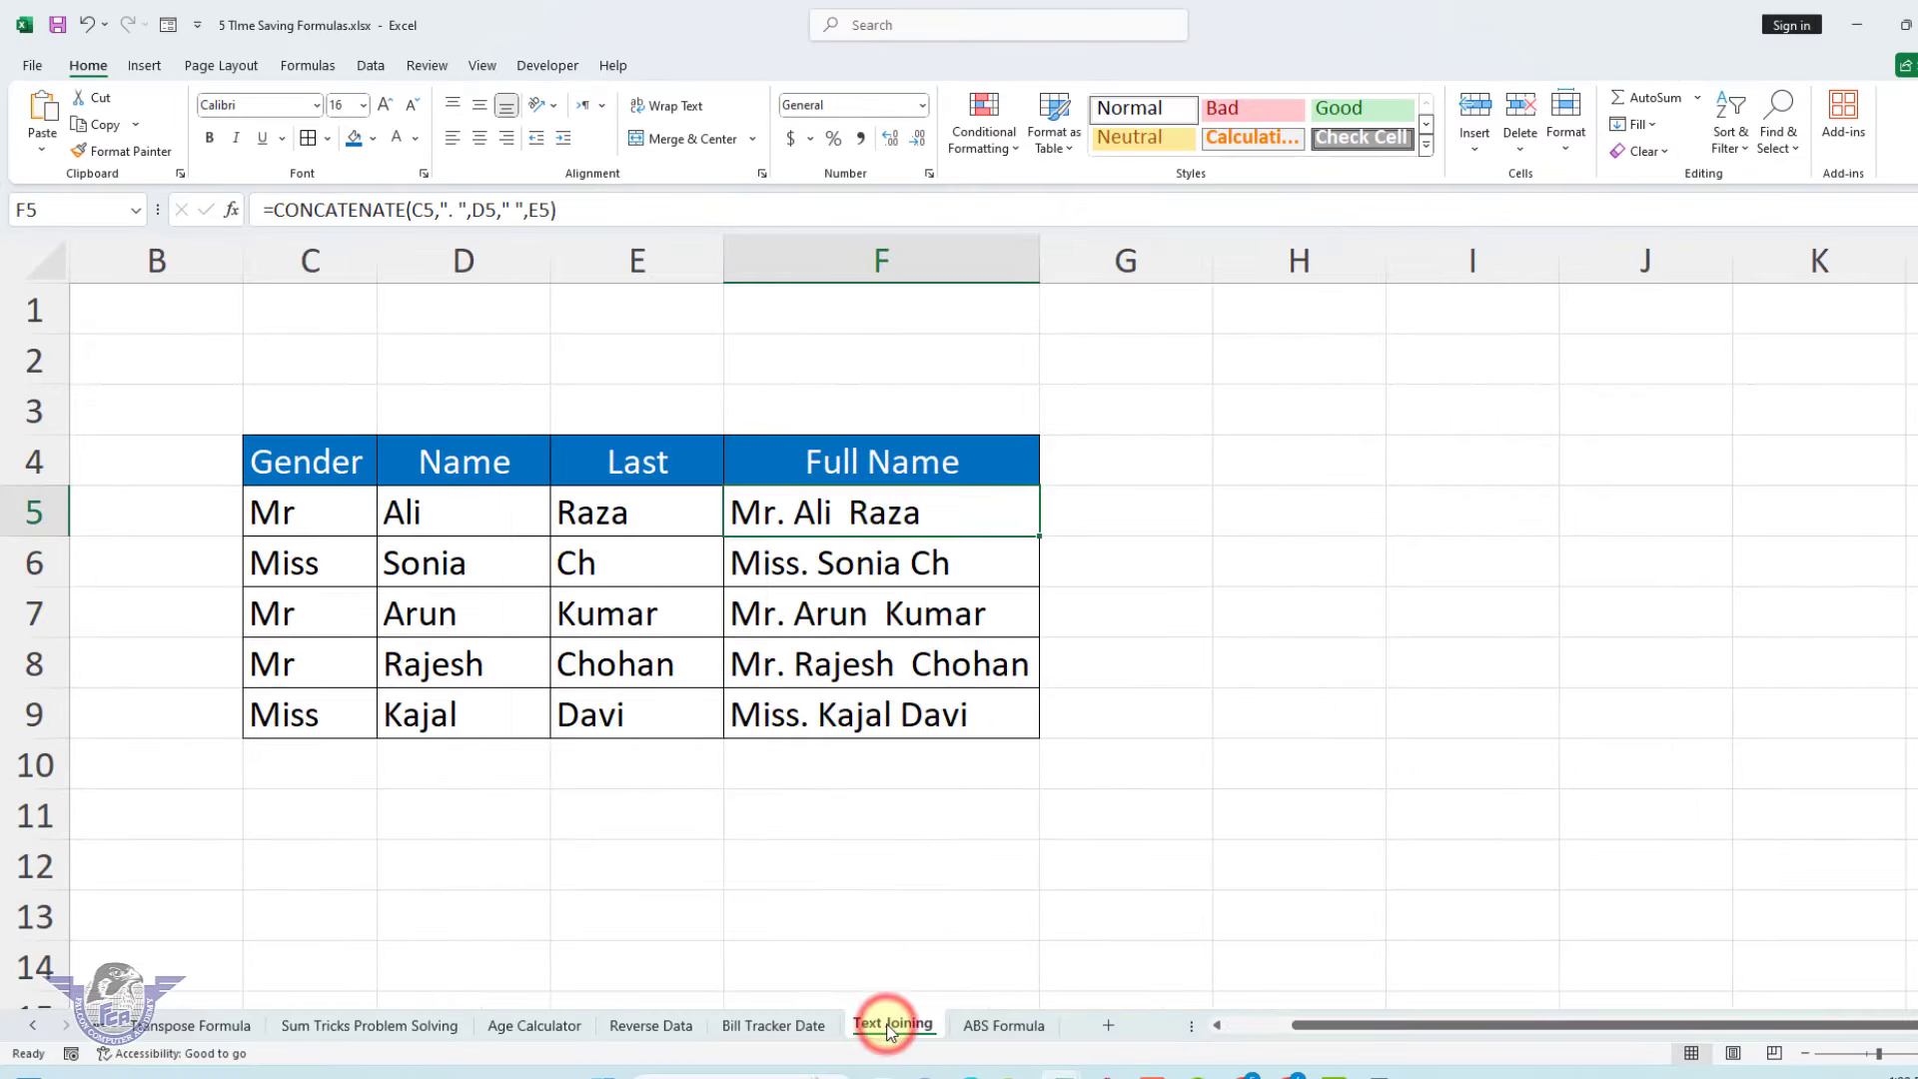
drag(867, 513, 856, 711)
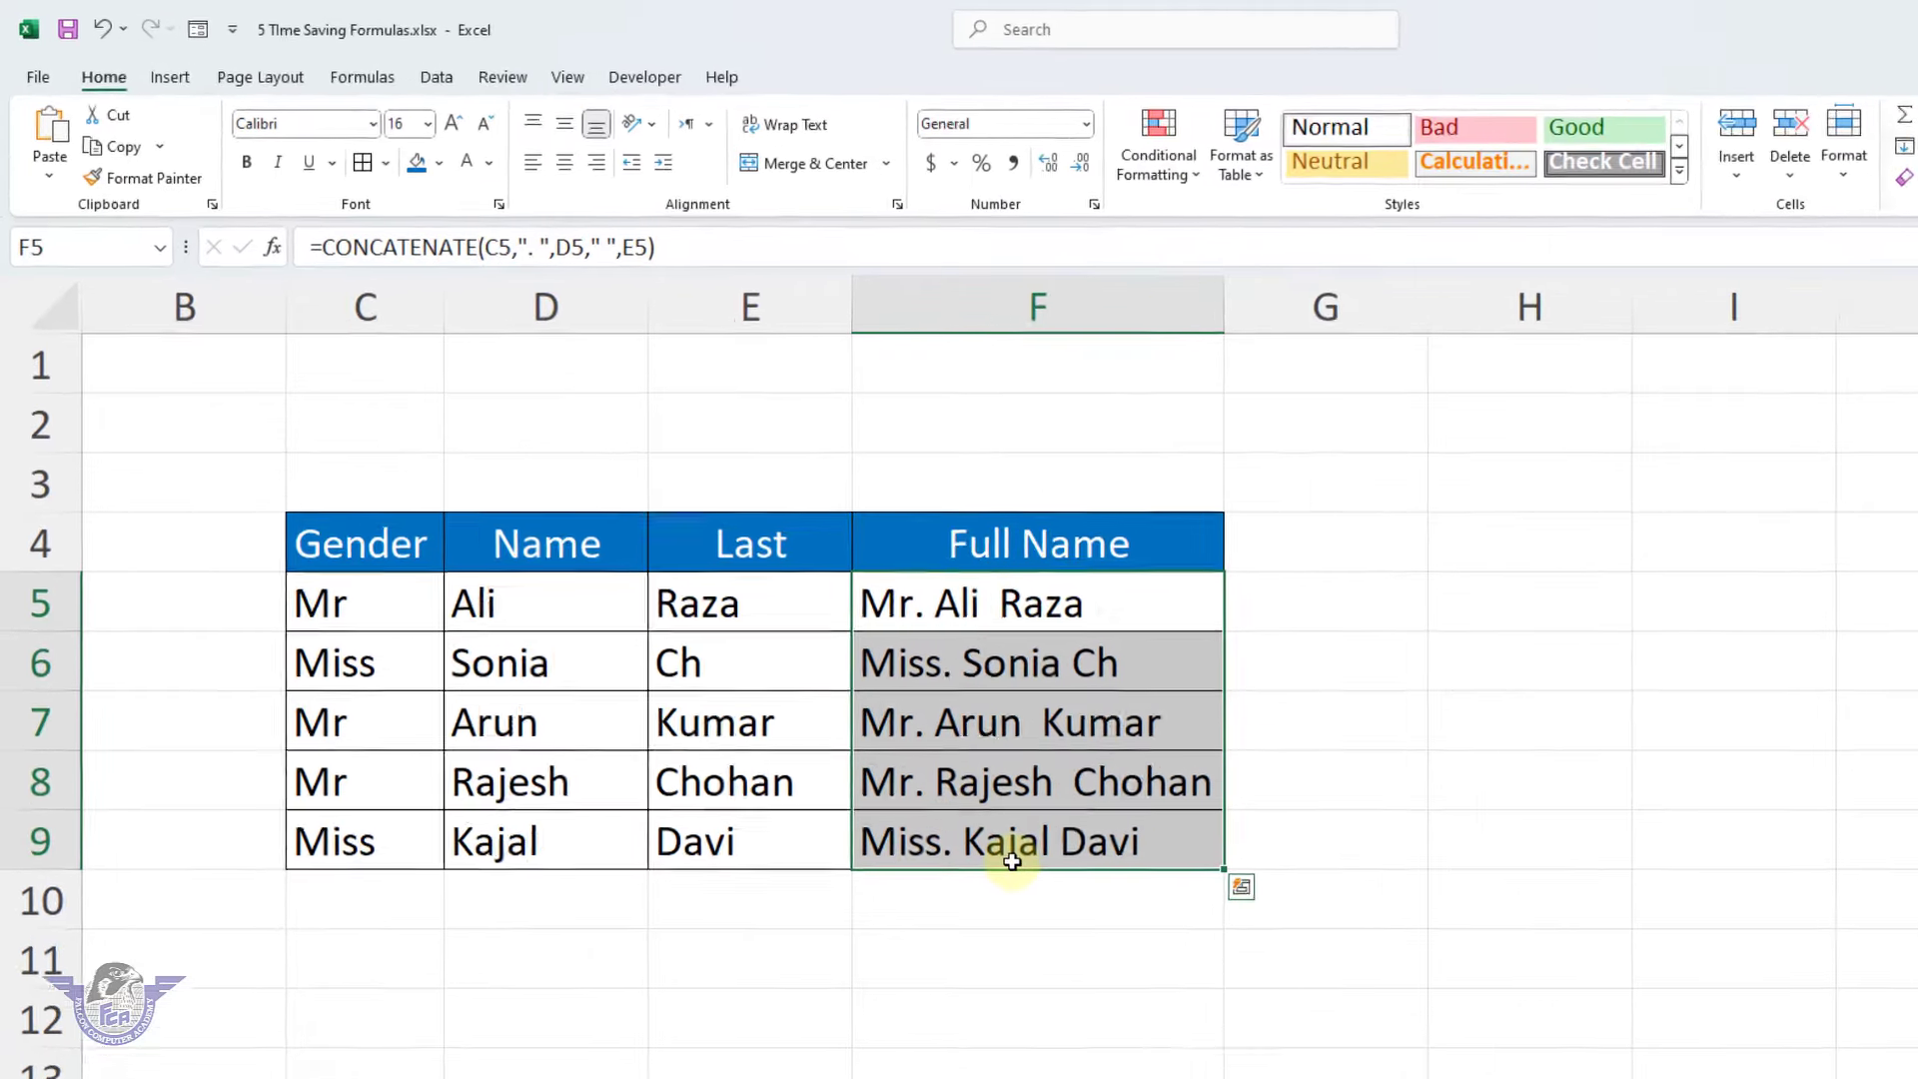
key(Delete)
click(953, 957)
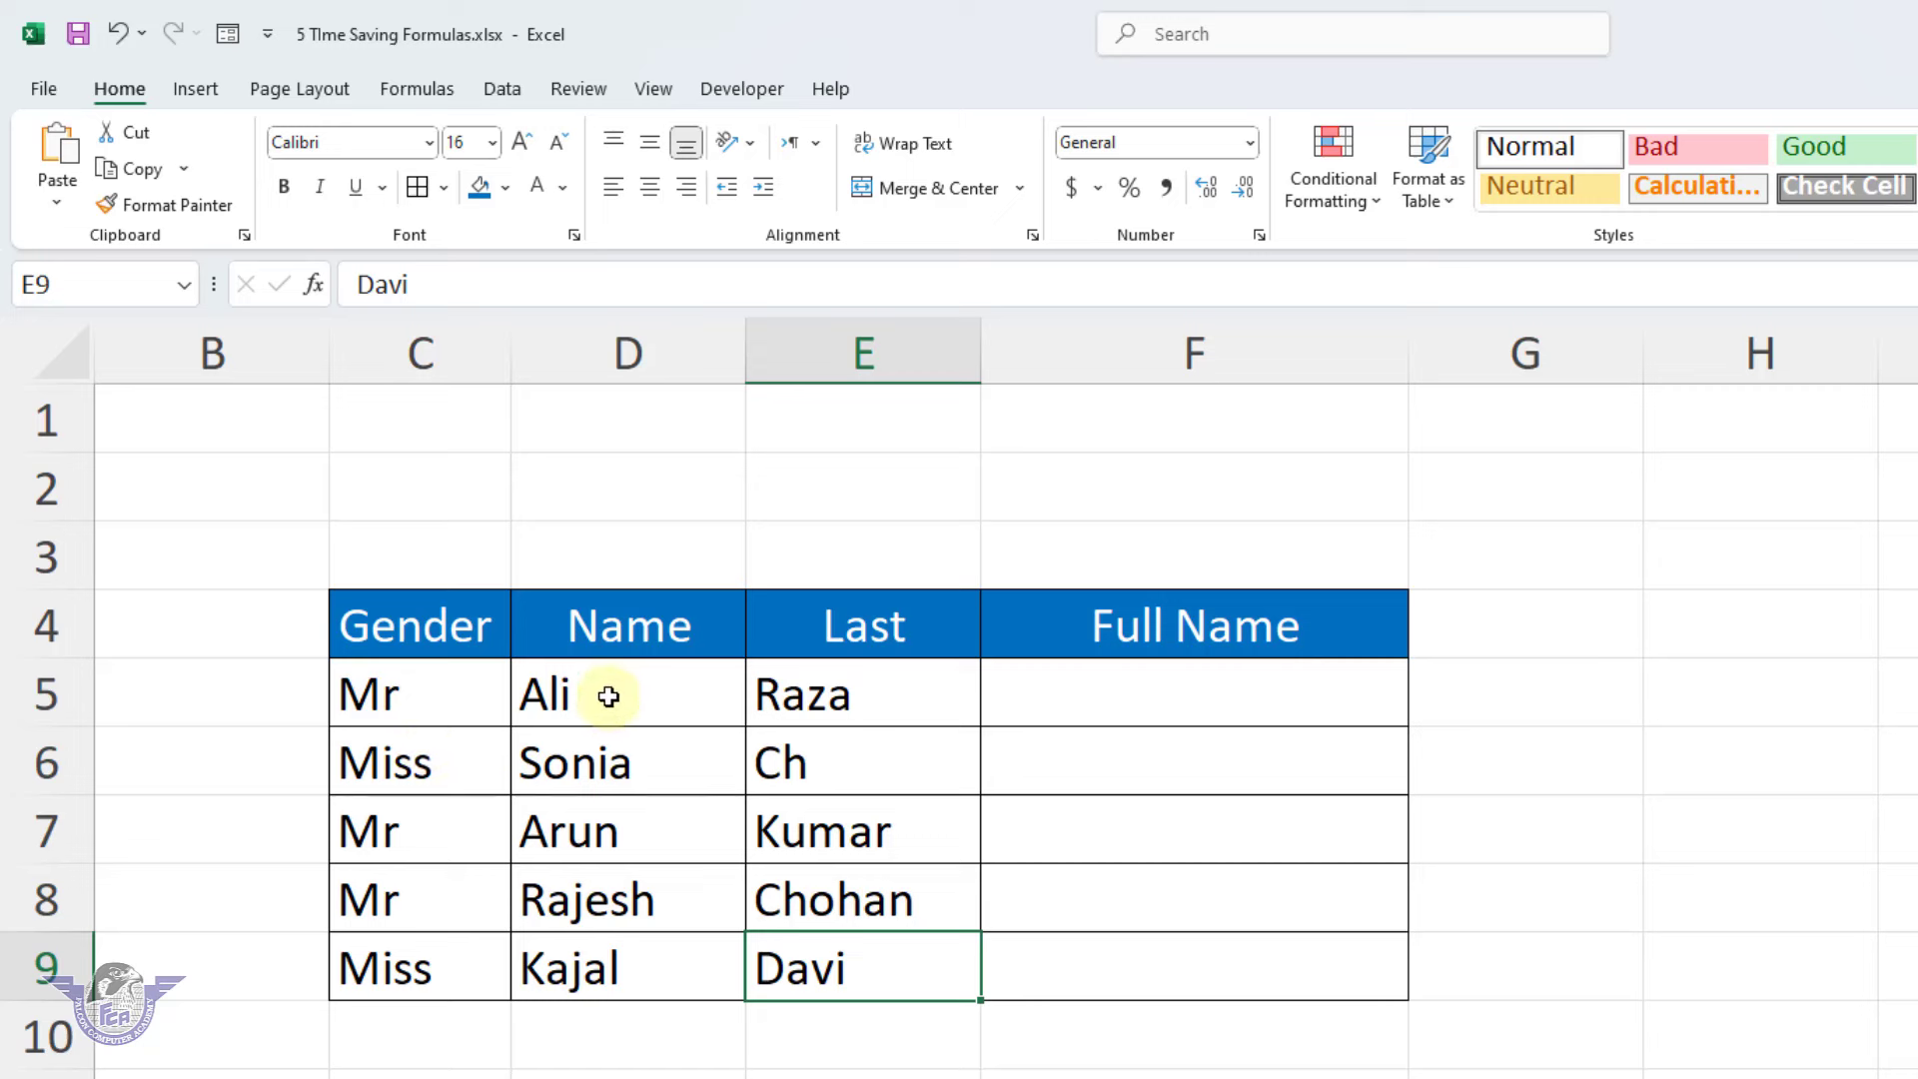
click(1098, 694)
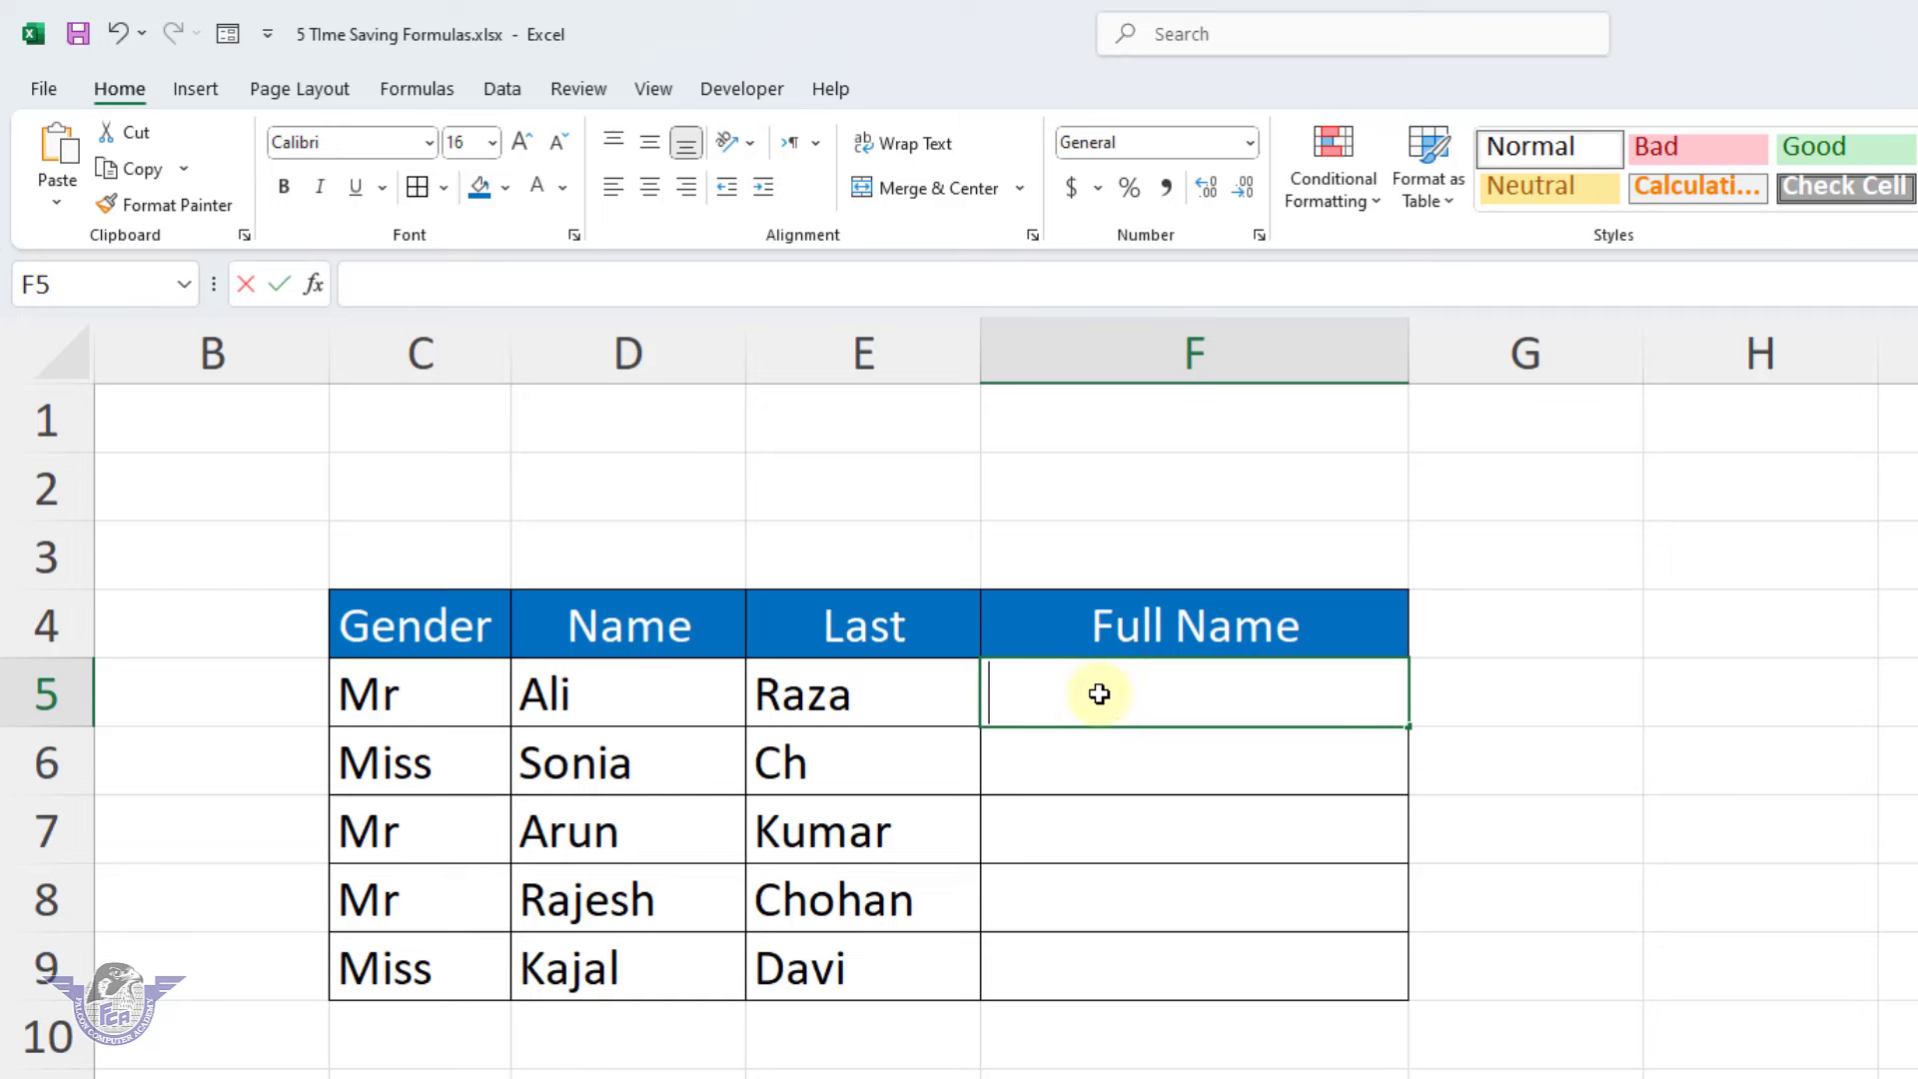
Enter =CONCATENATE(C5,". ",D5," ",E5) in F5 to build the first full name.
text(=)
text(conca)
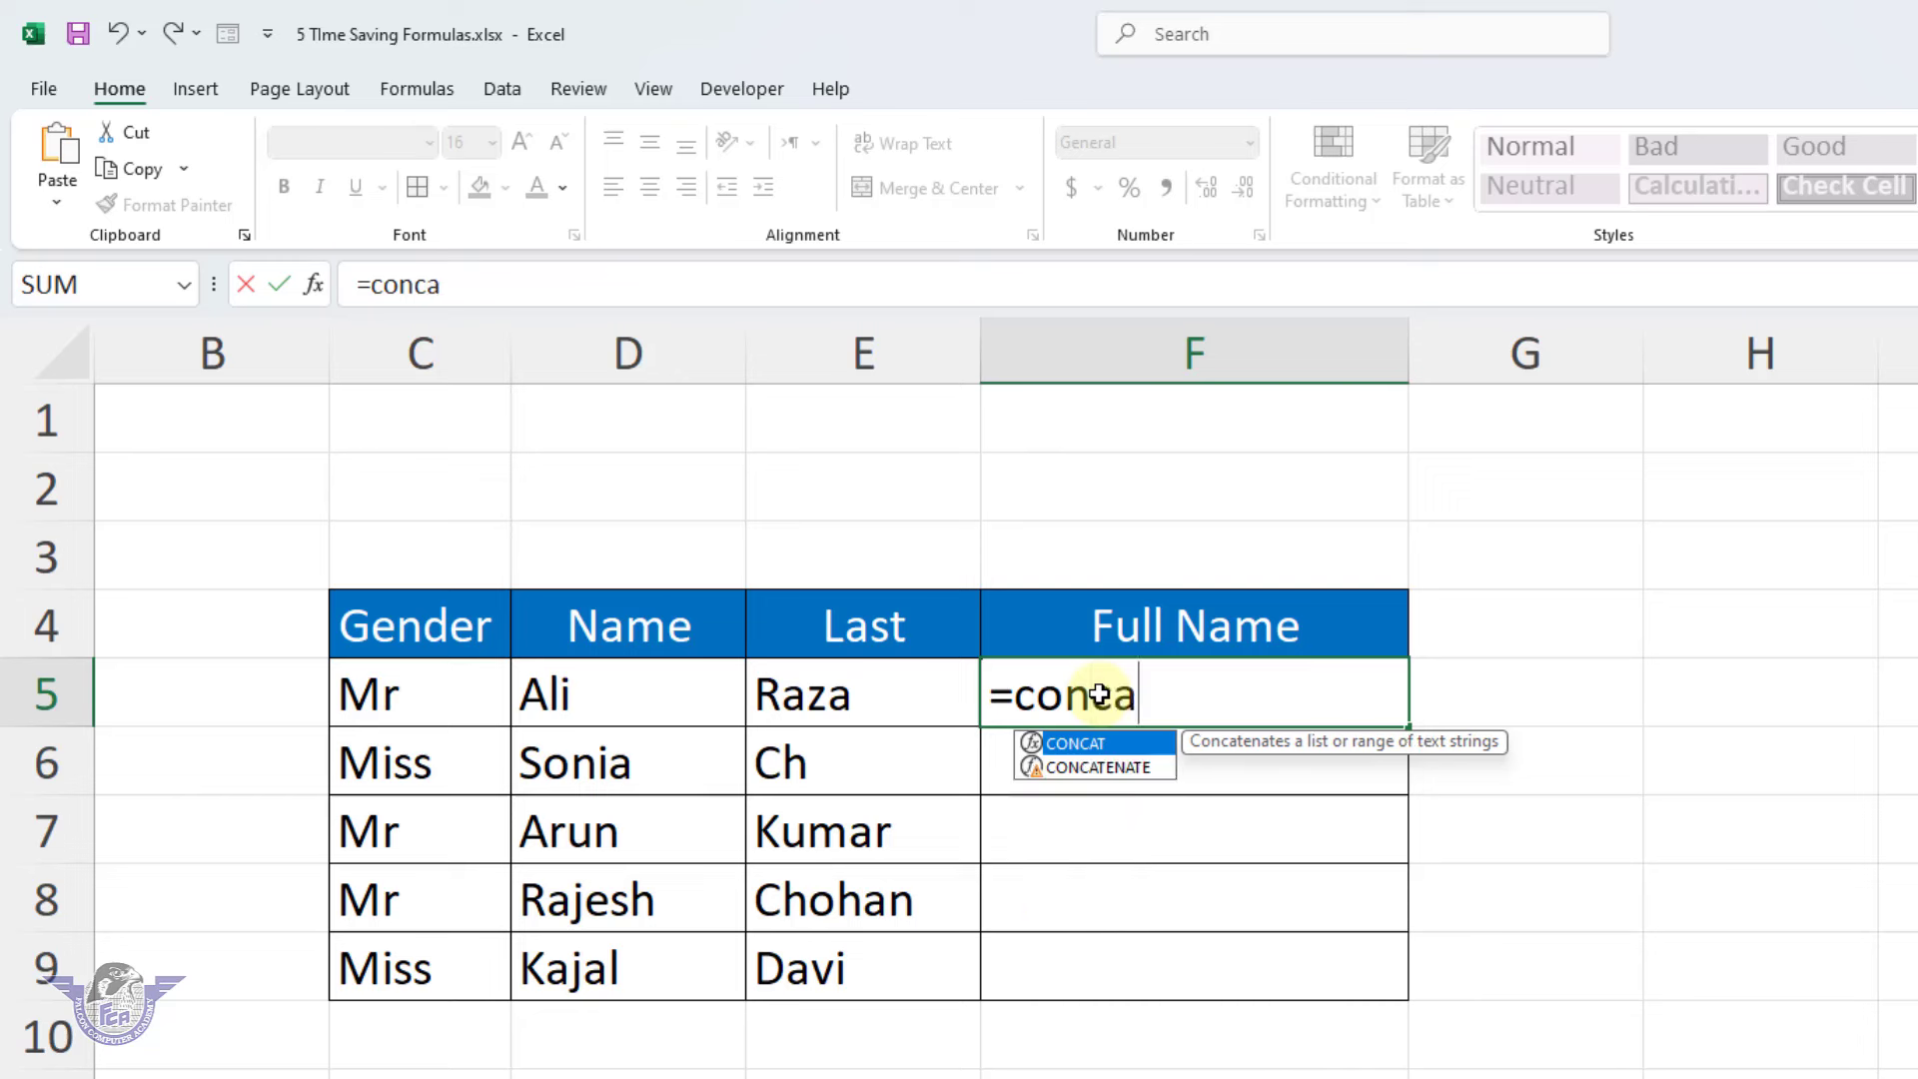
key(Tab)
key(BackSpace)
key(BackSpace)
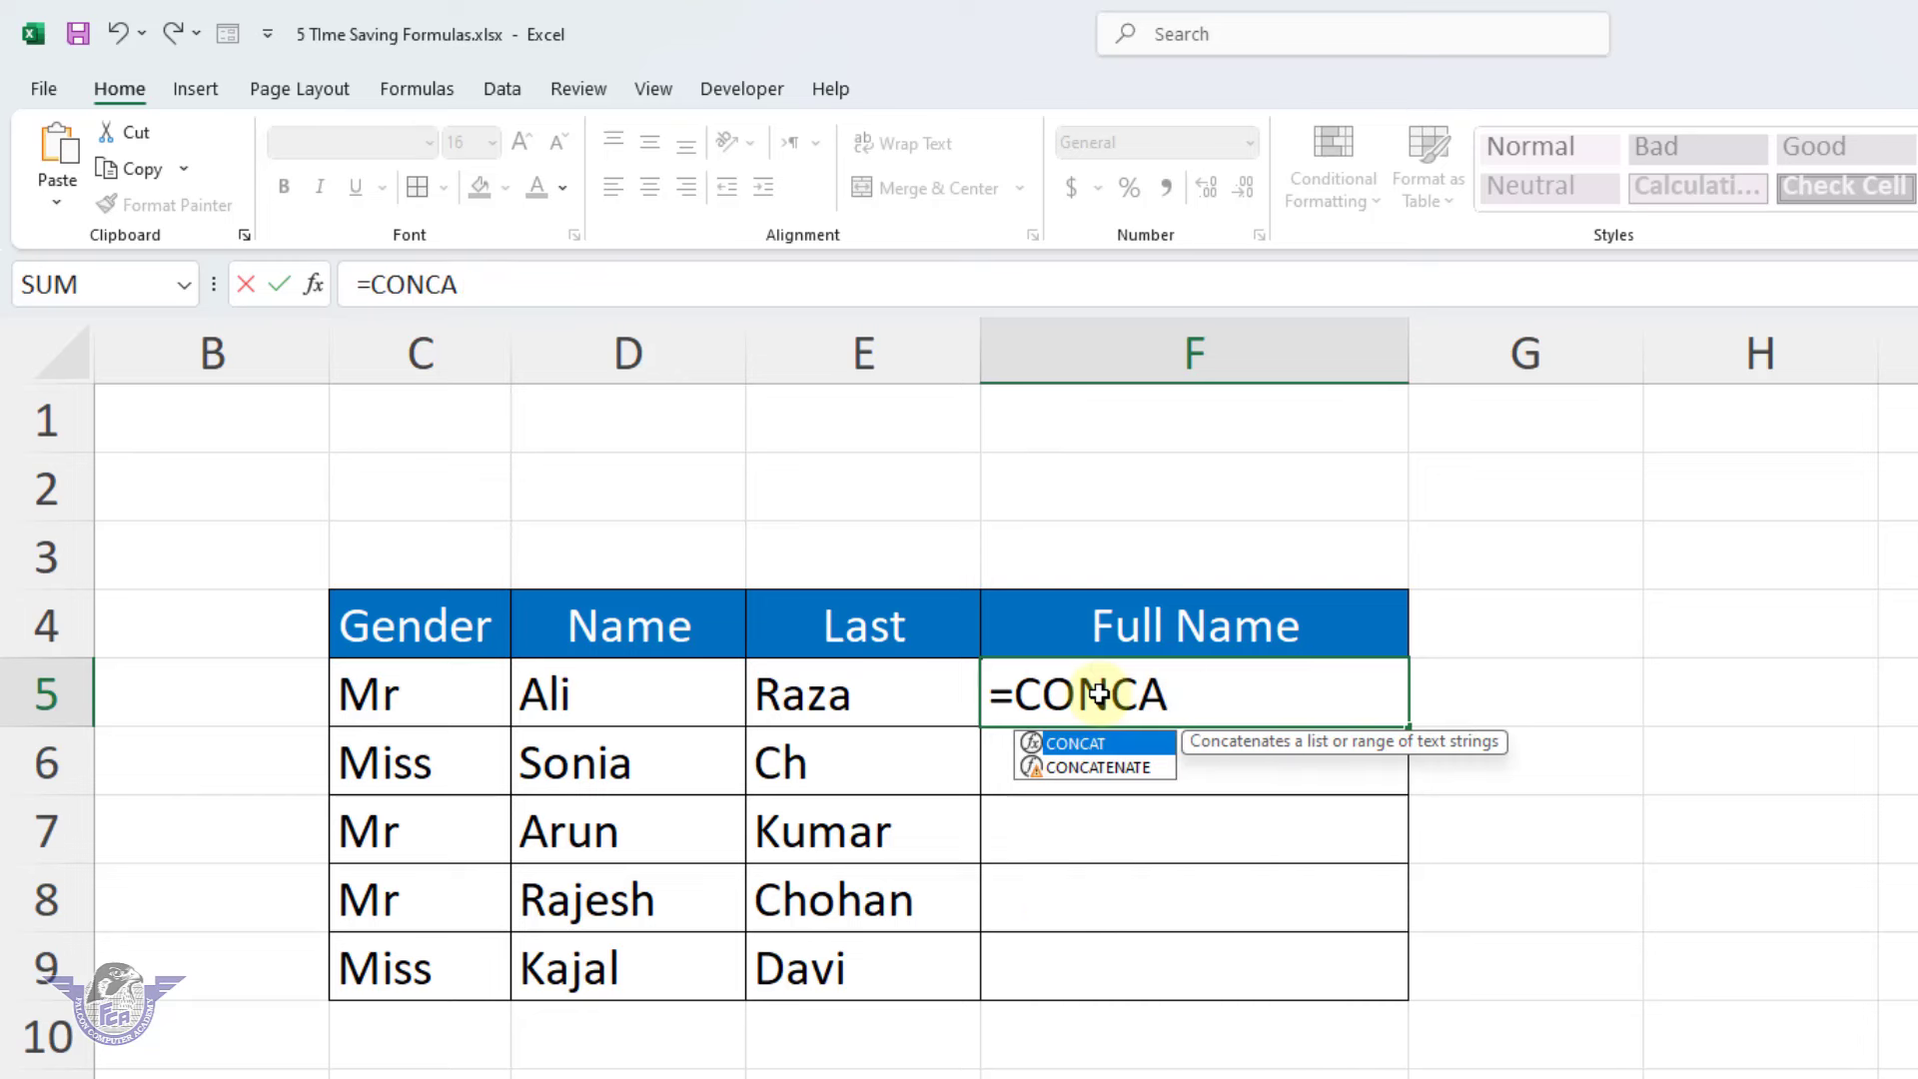
key(Down)
key(Tab)
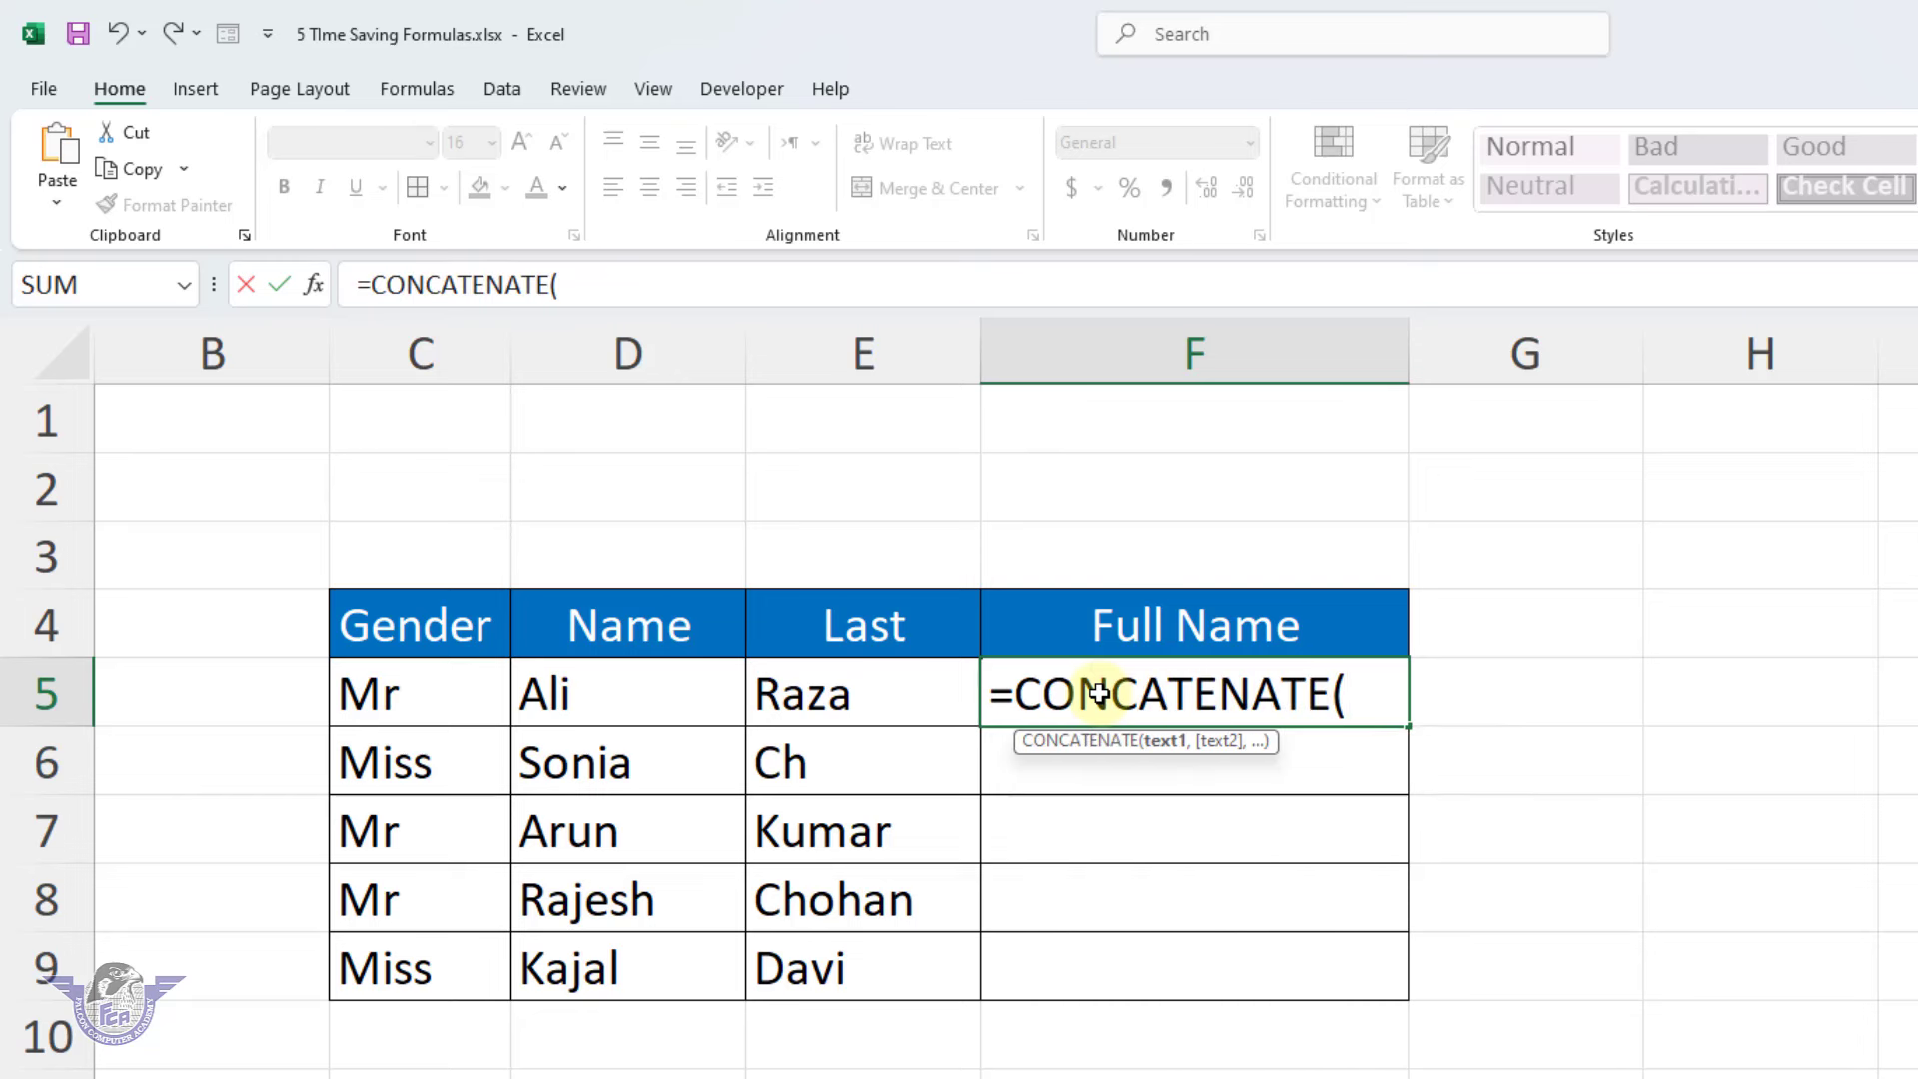
click(430, 692)
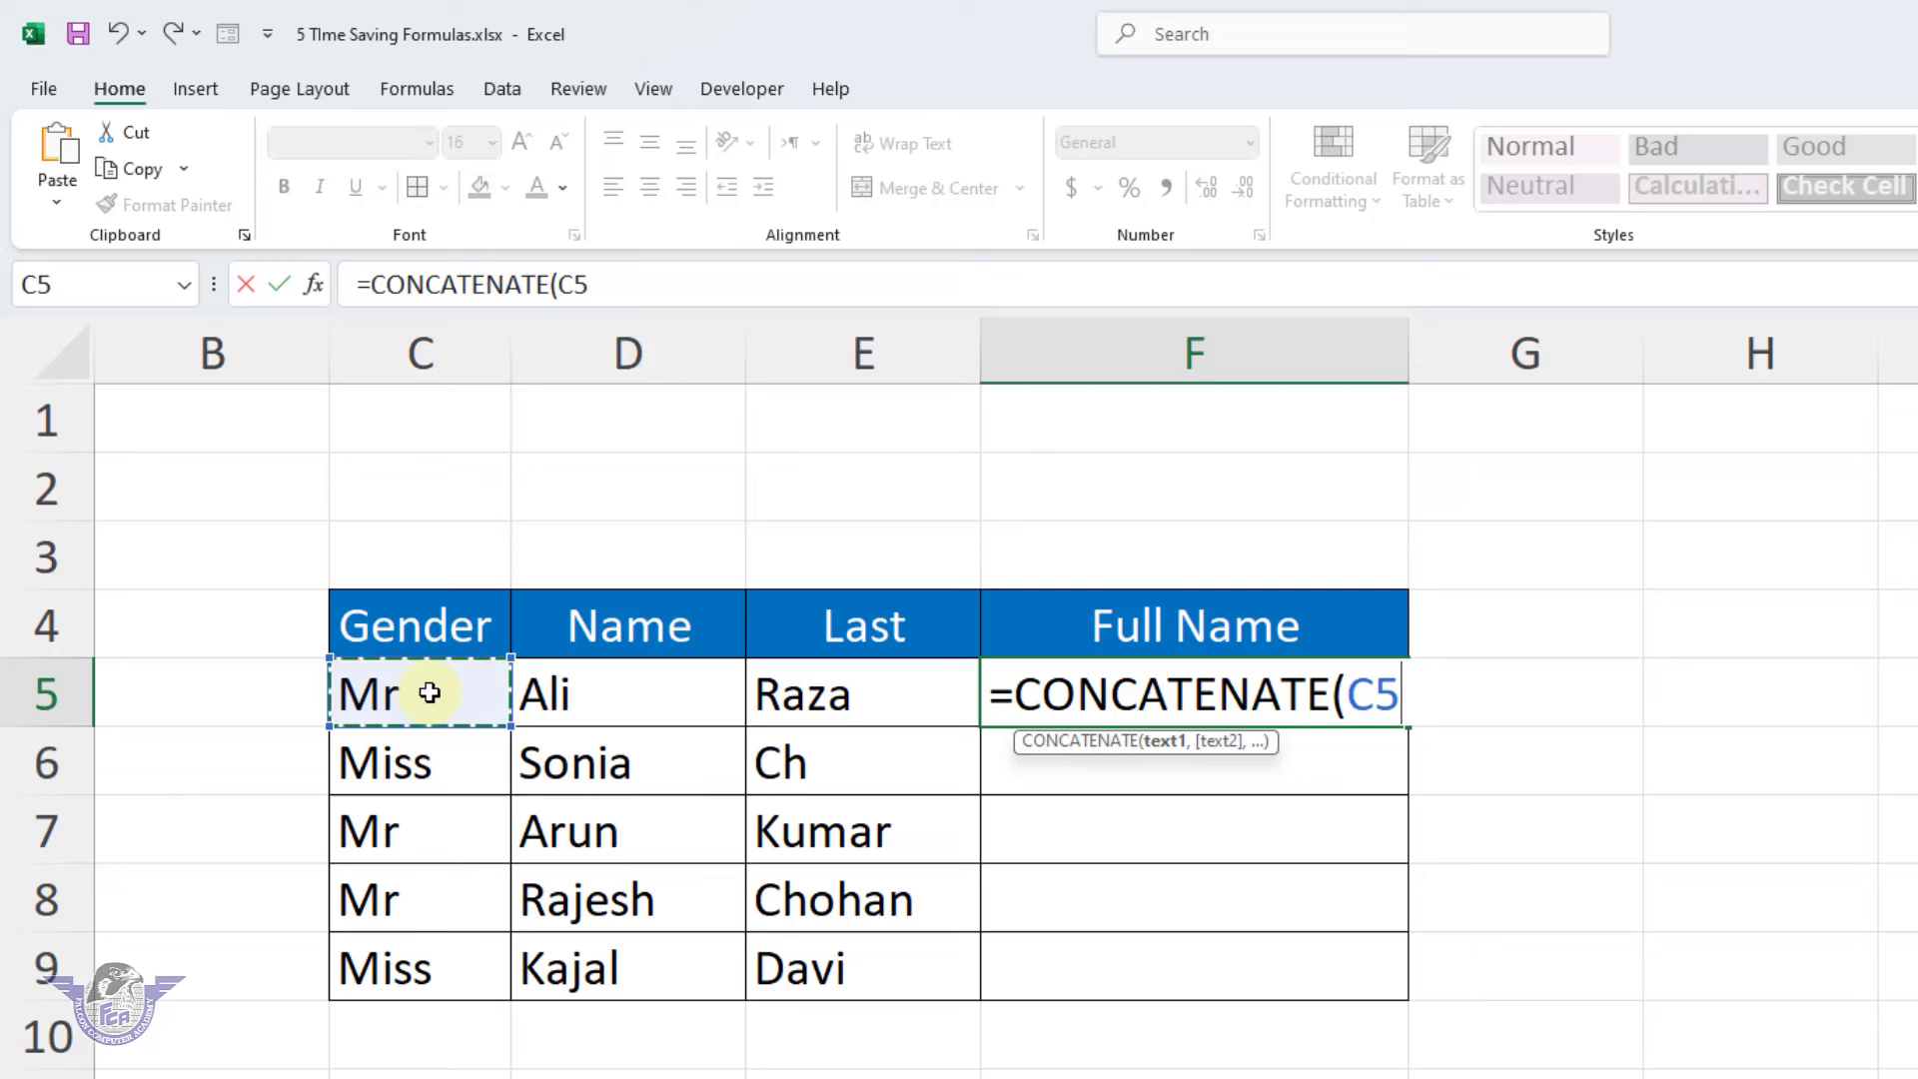
text(,")
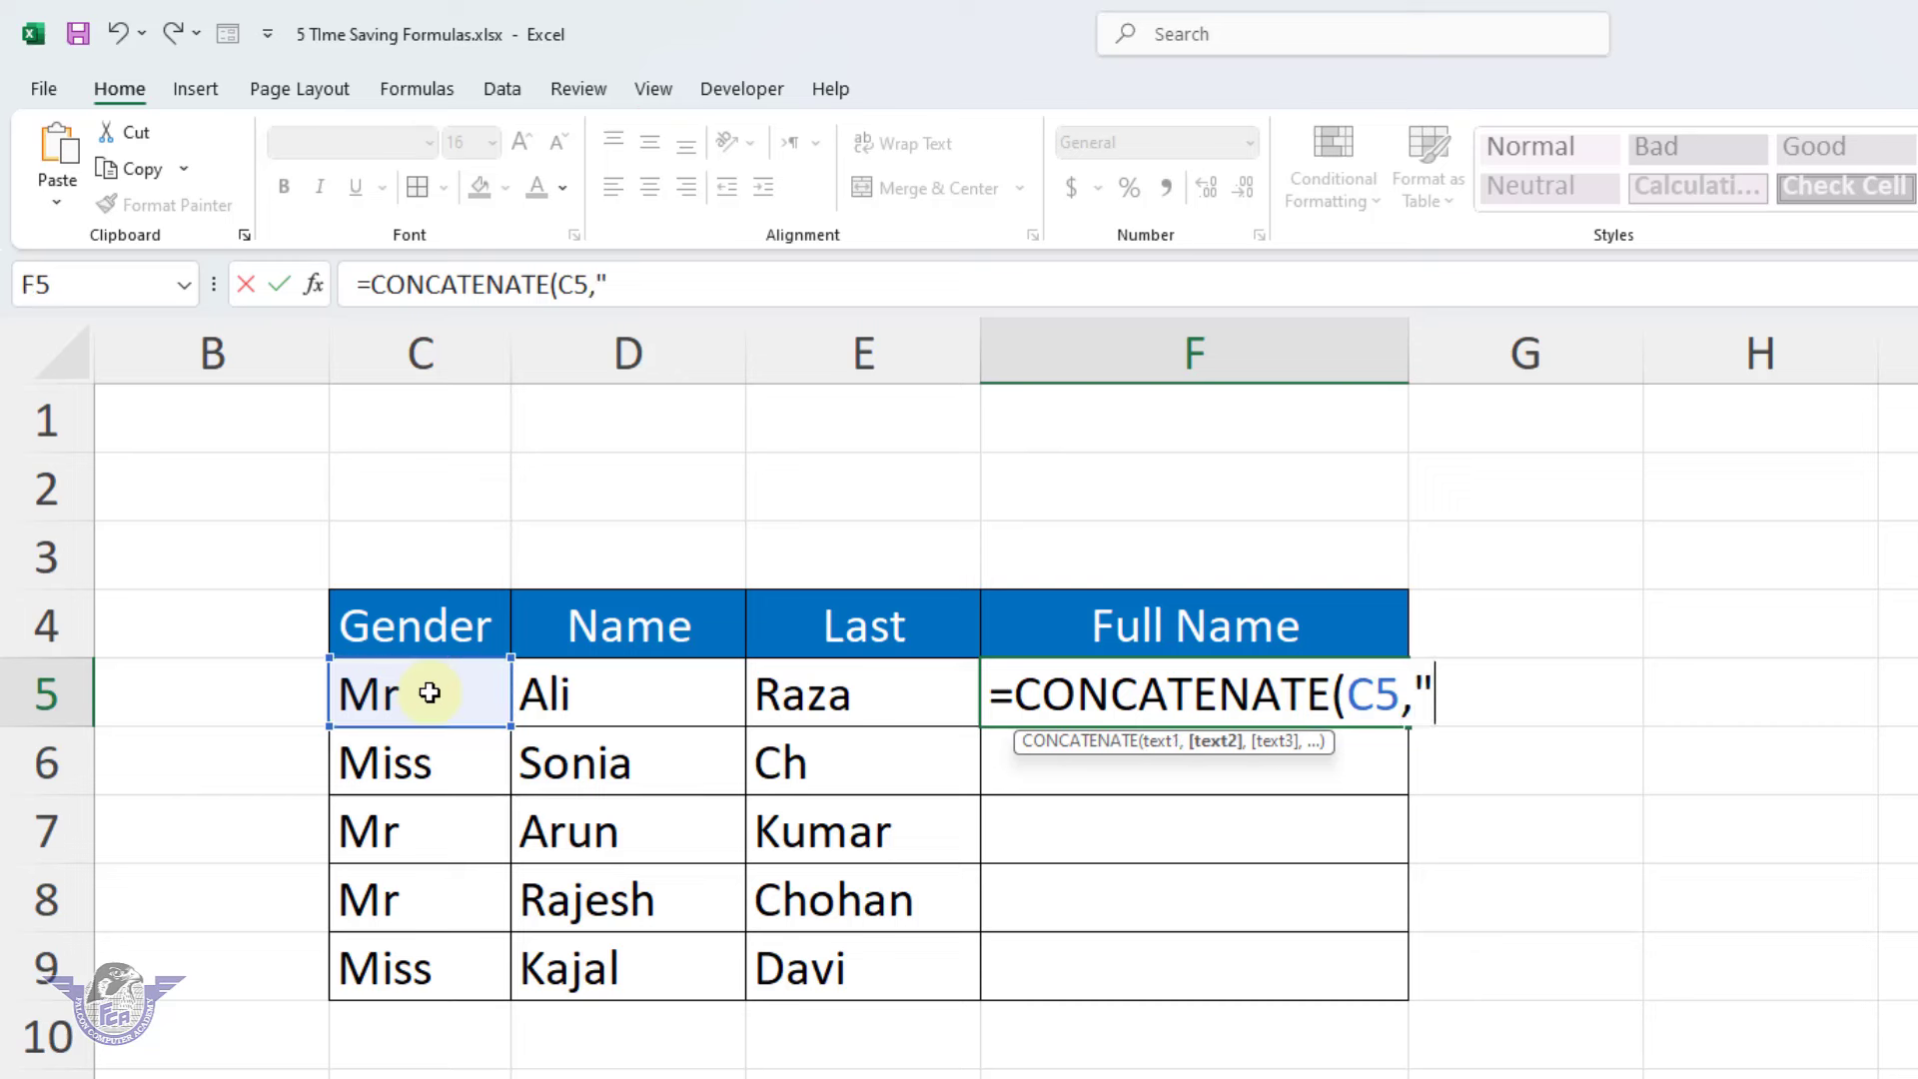
text(.)
text( ",)
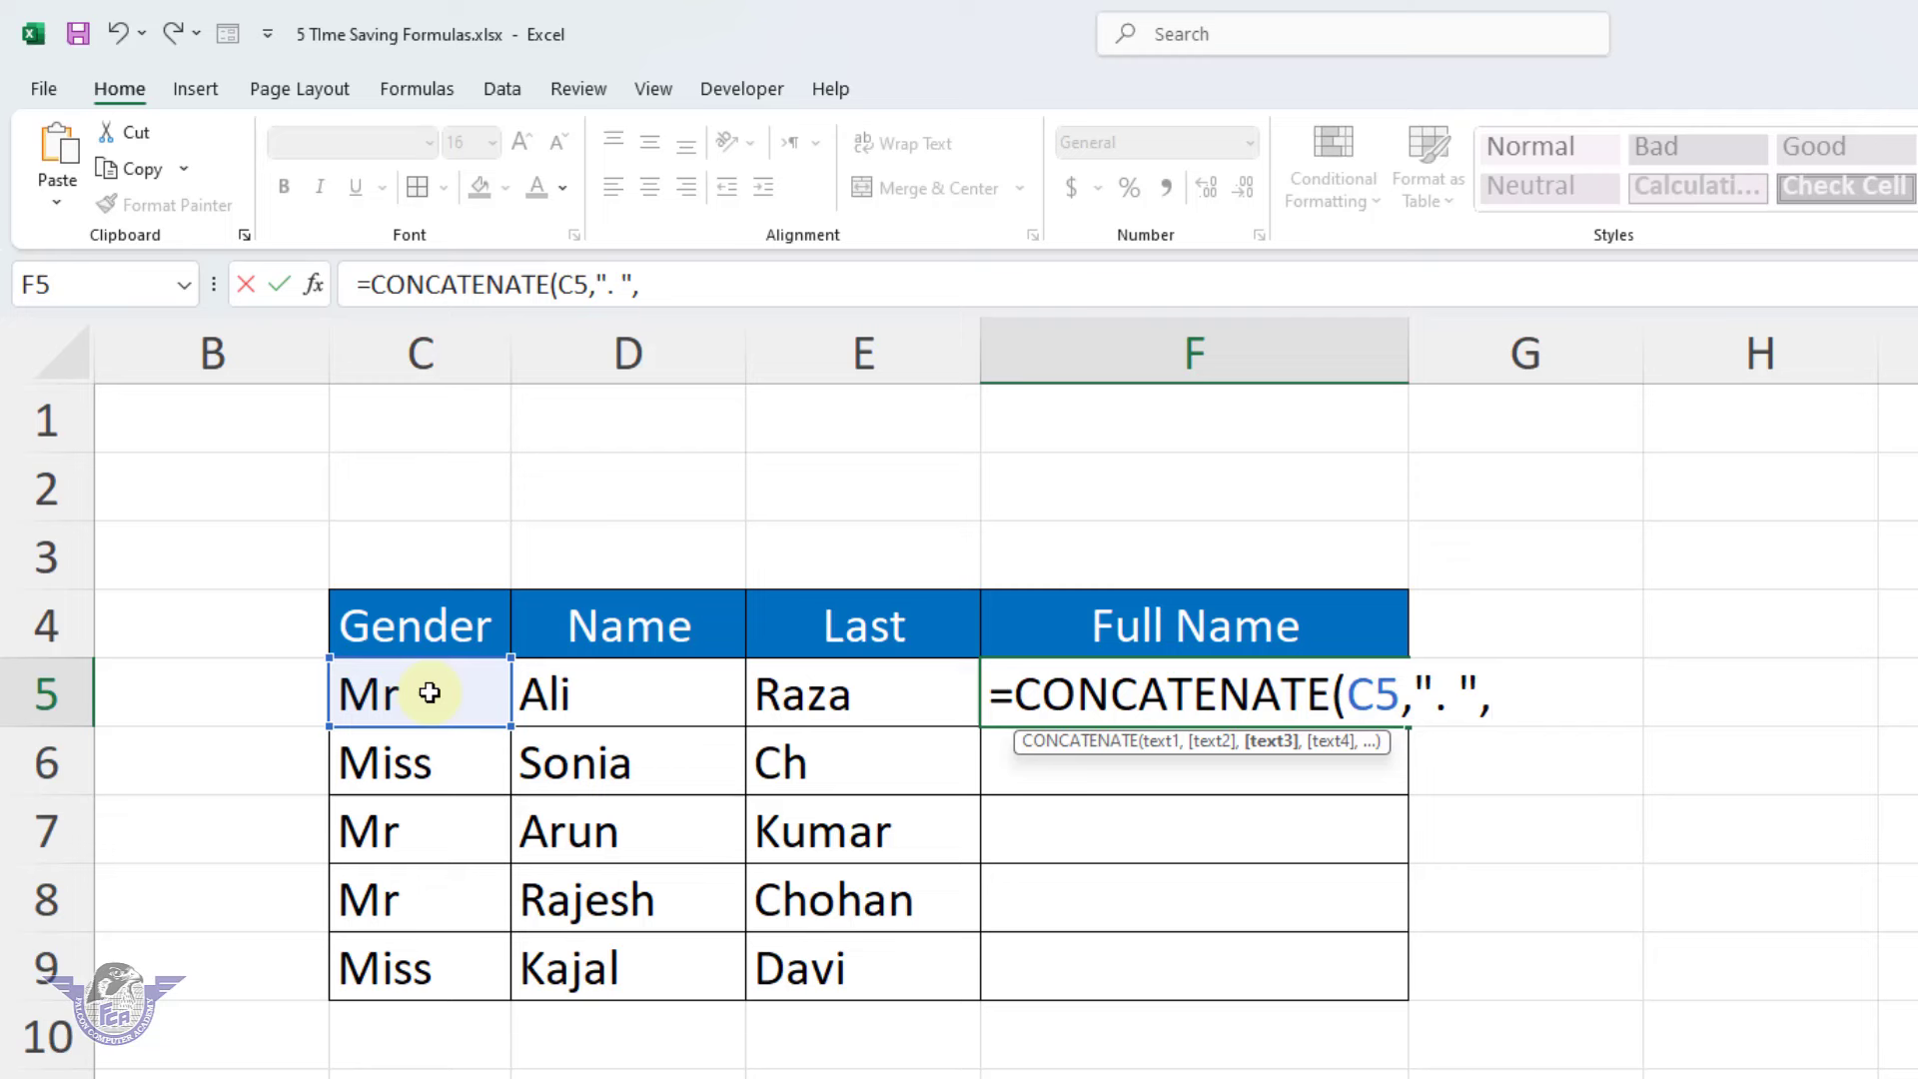
click(580, 694)
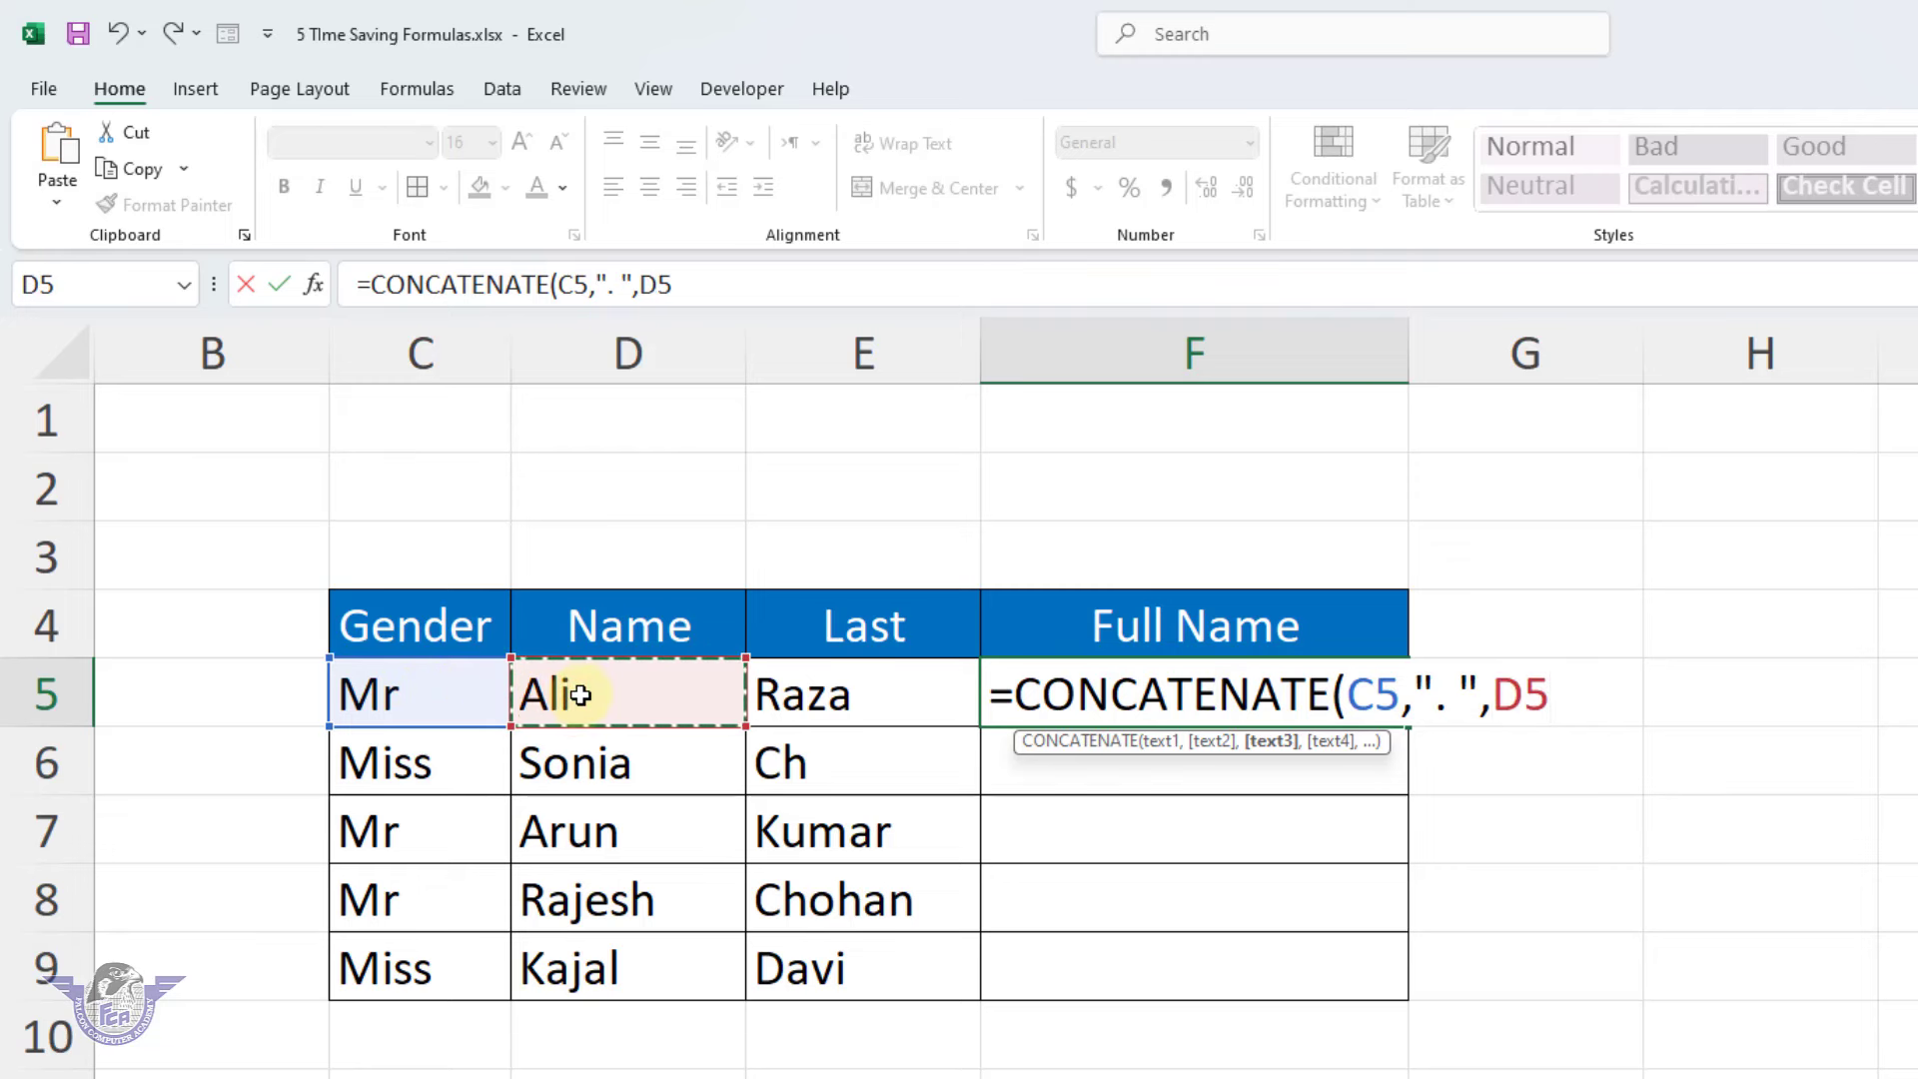
text(," )
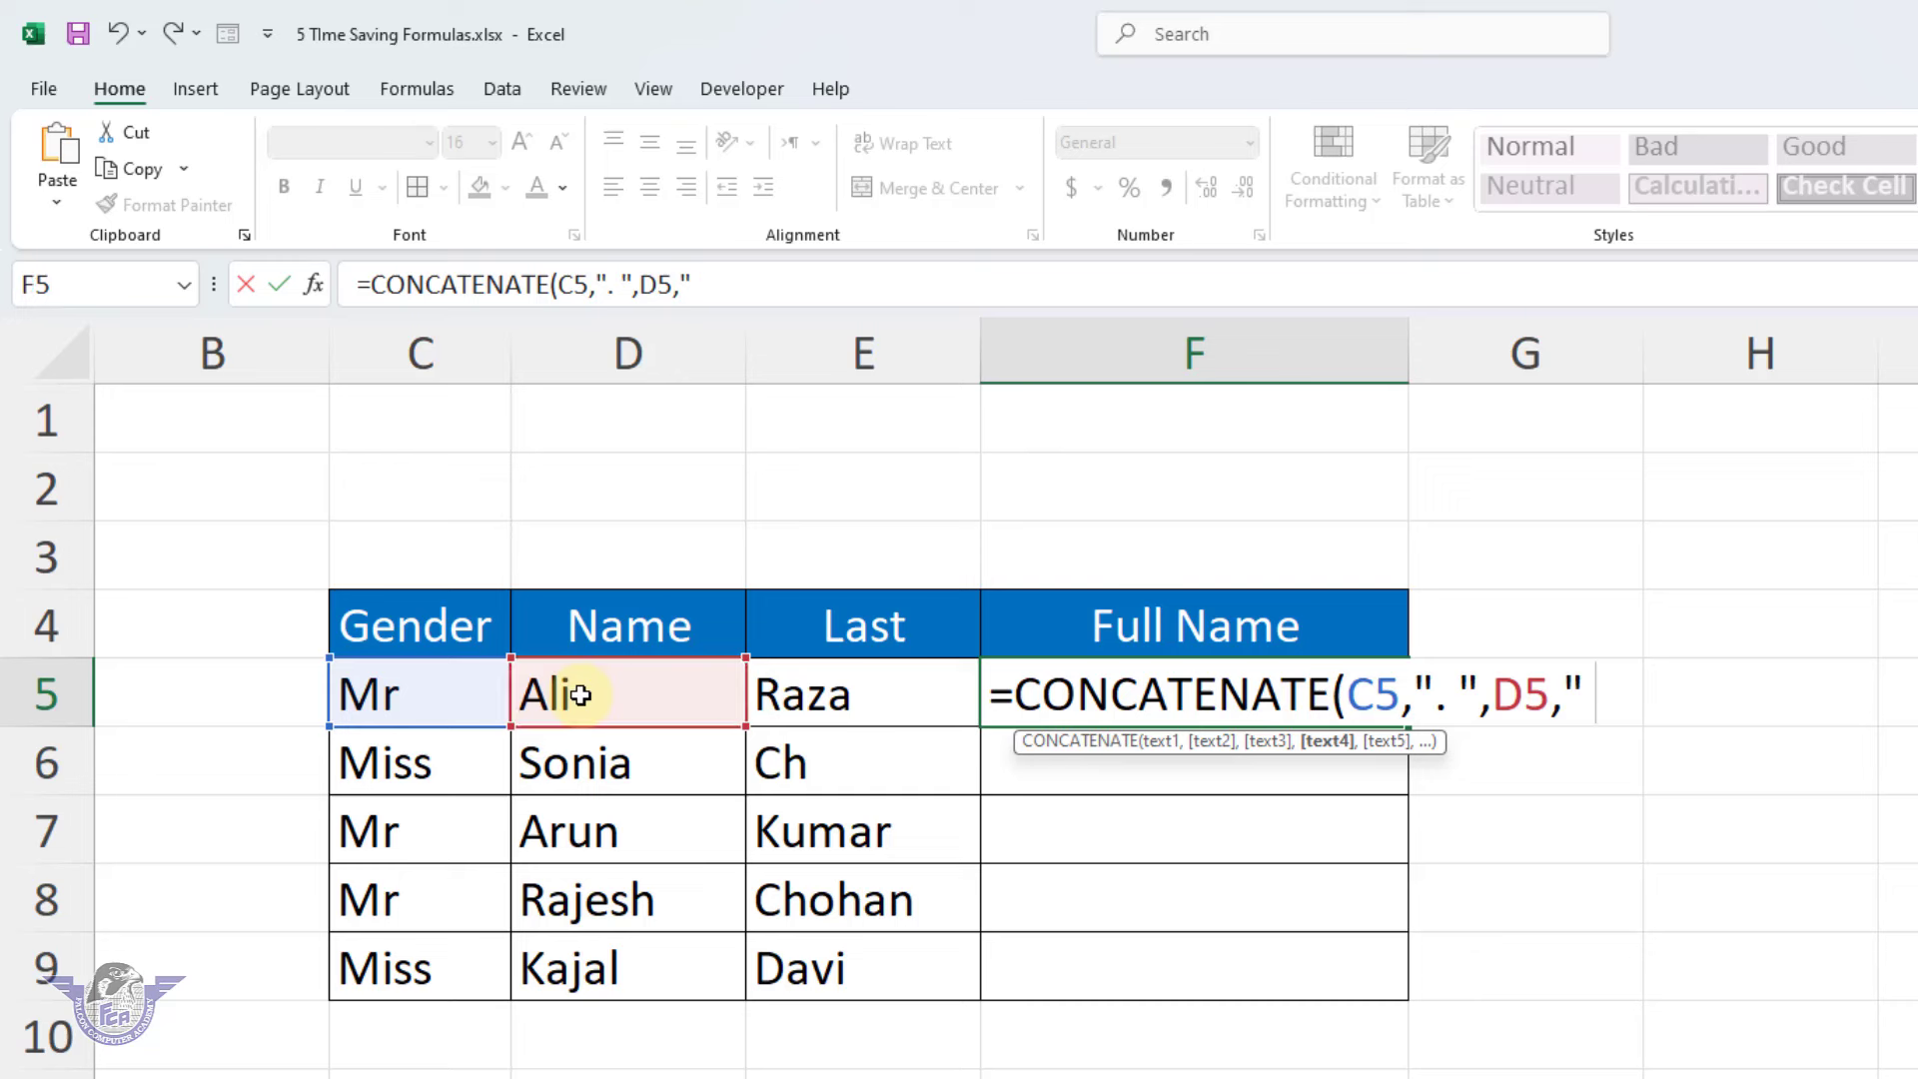
text(",)
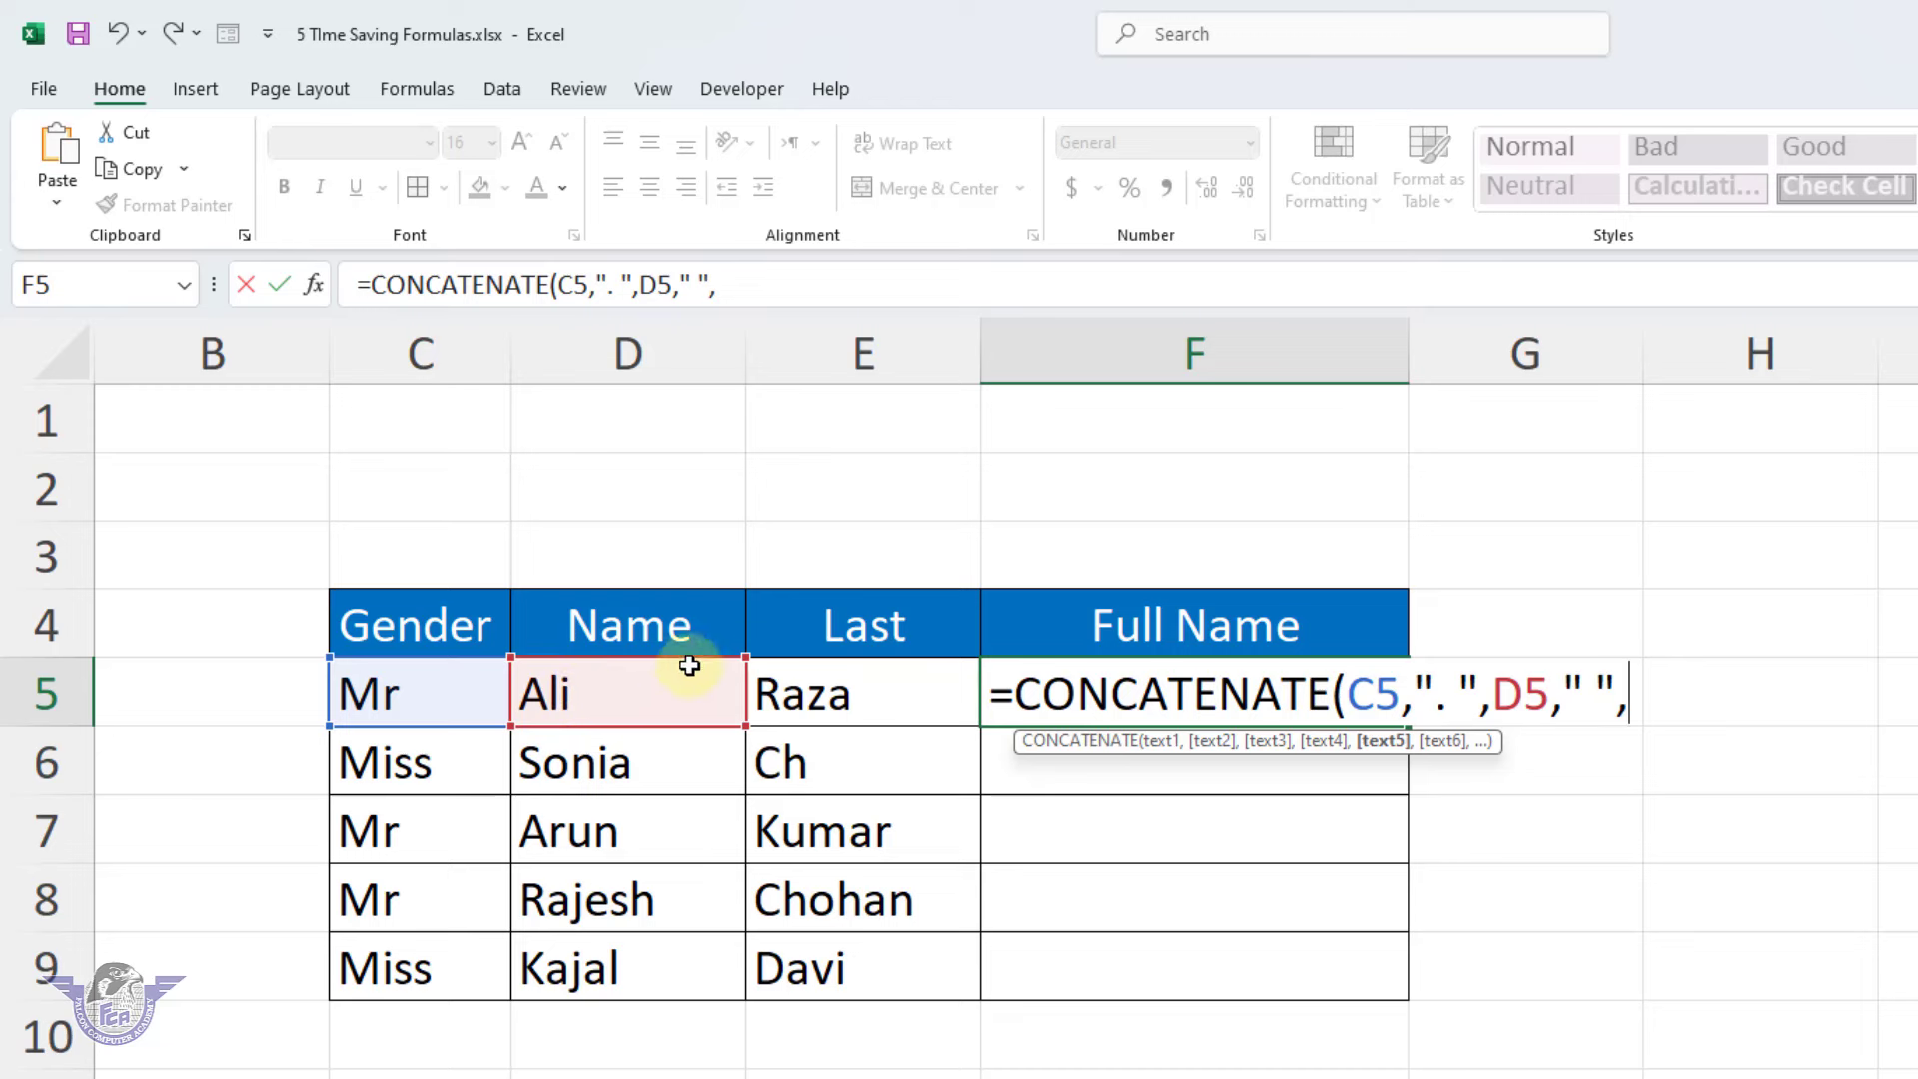
click(814, 702)
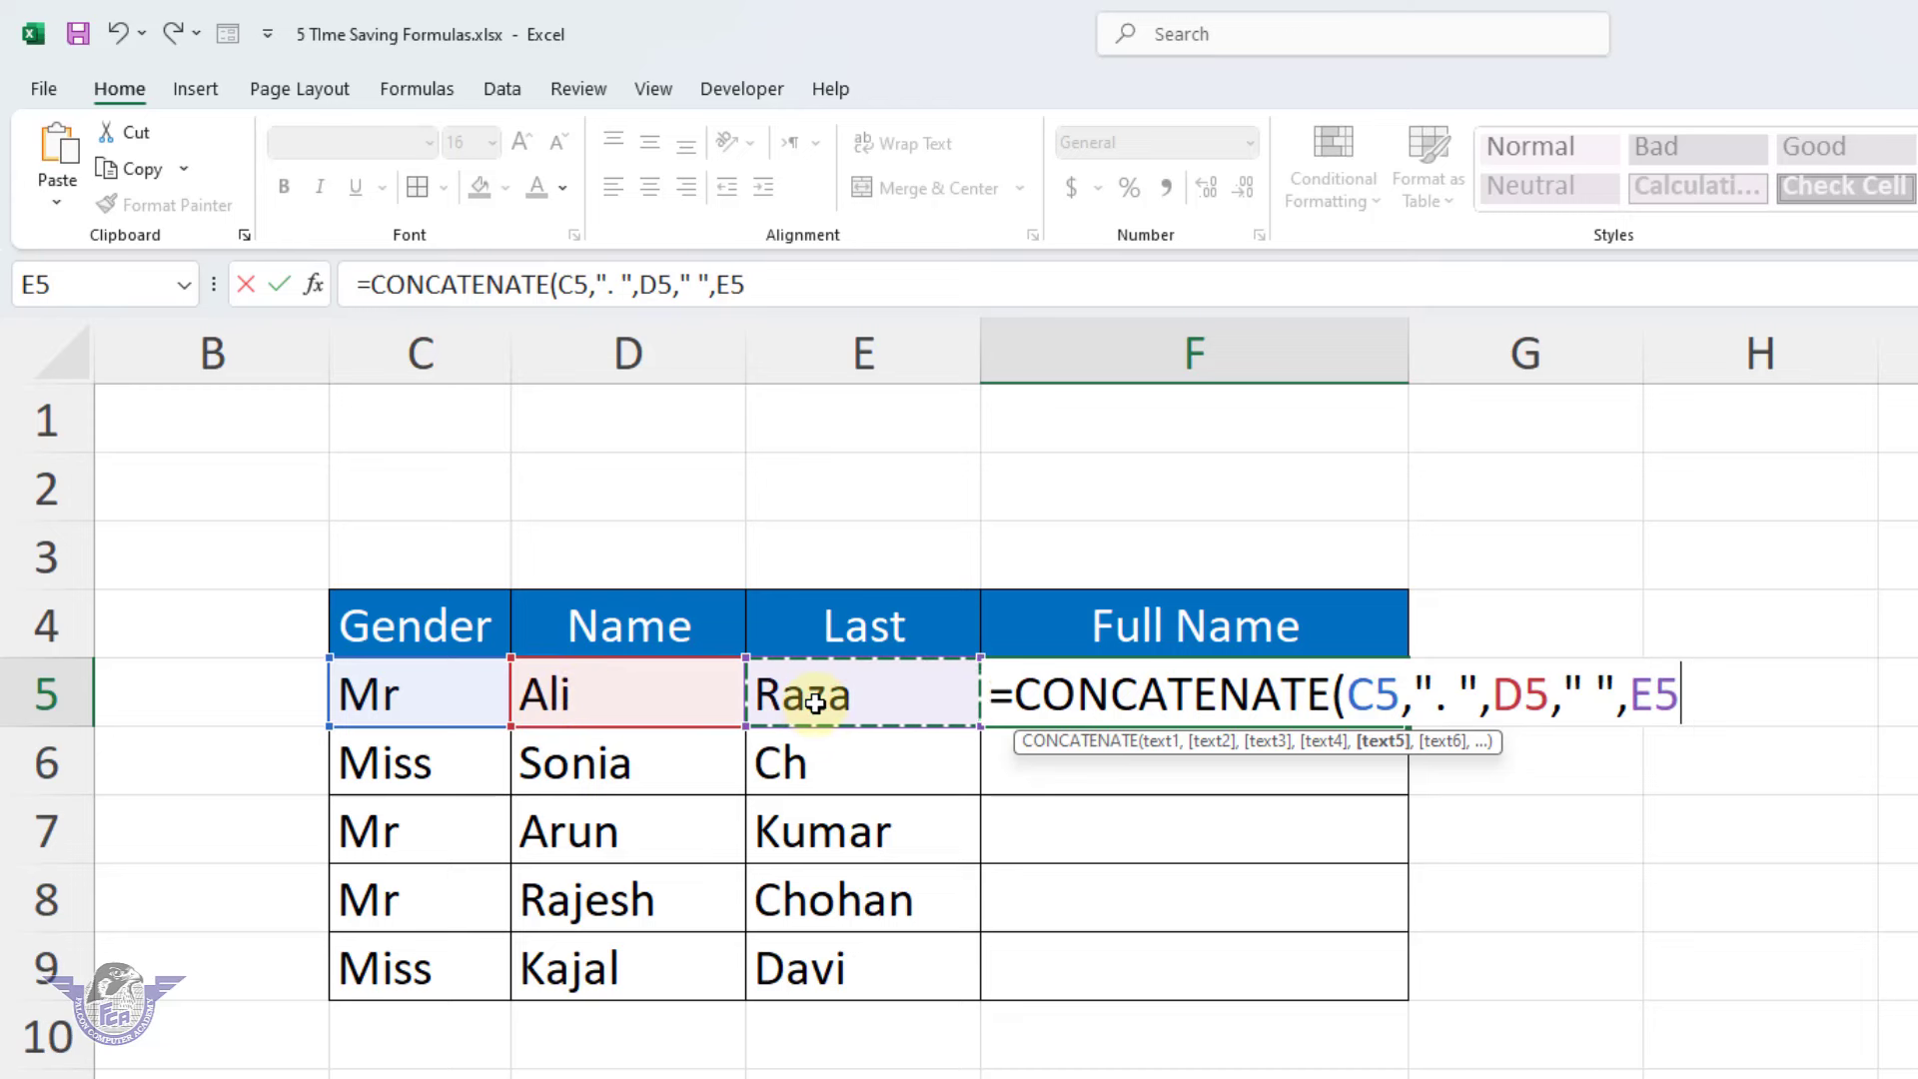
text())
key(Return)
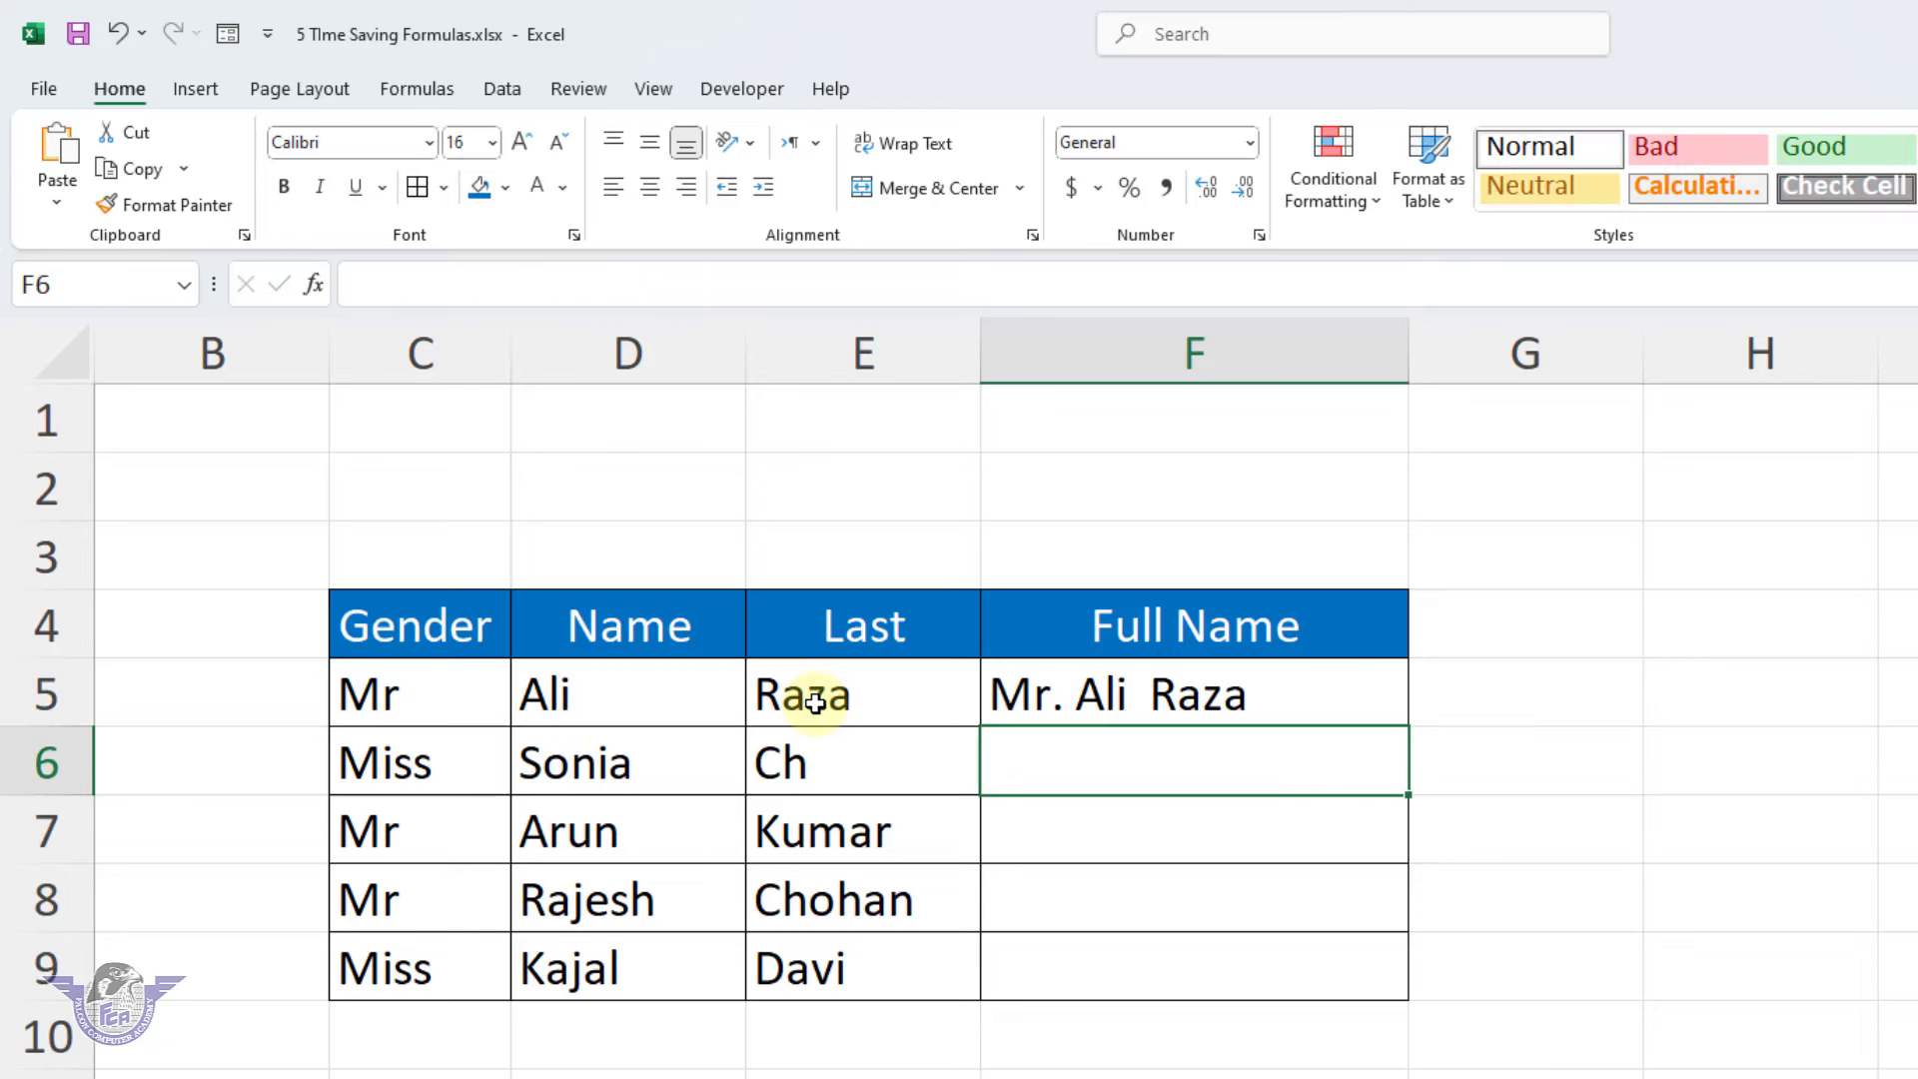
Copy the full-name formula from F5 down to F9.
click(1218, 702)
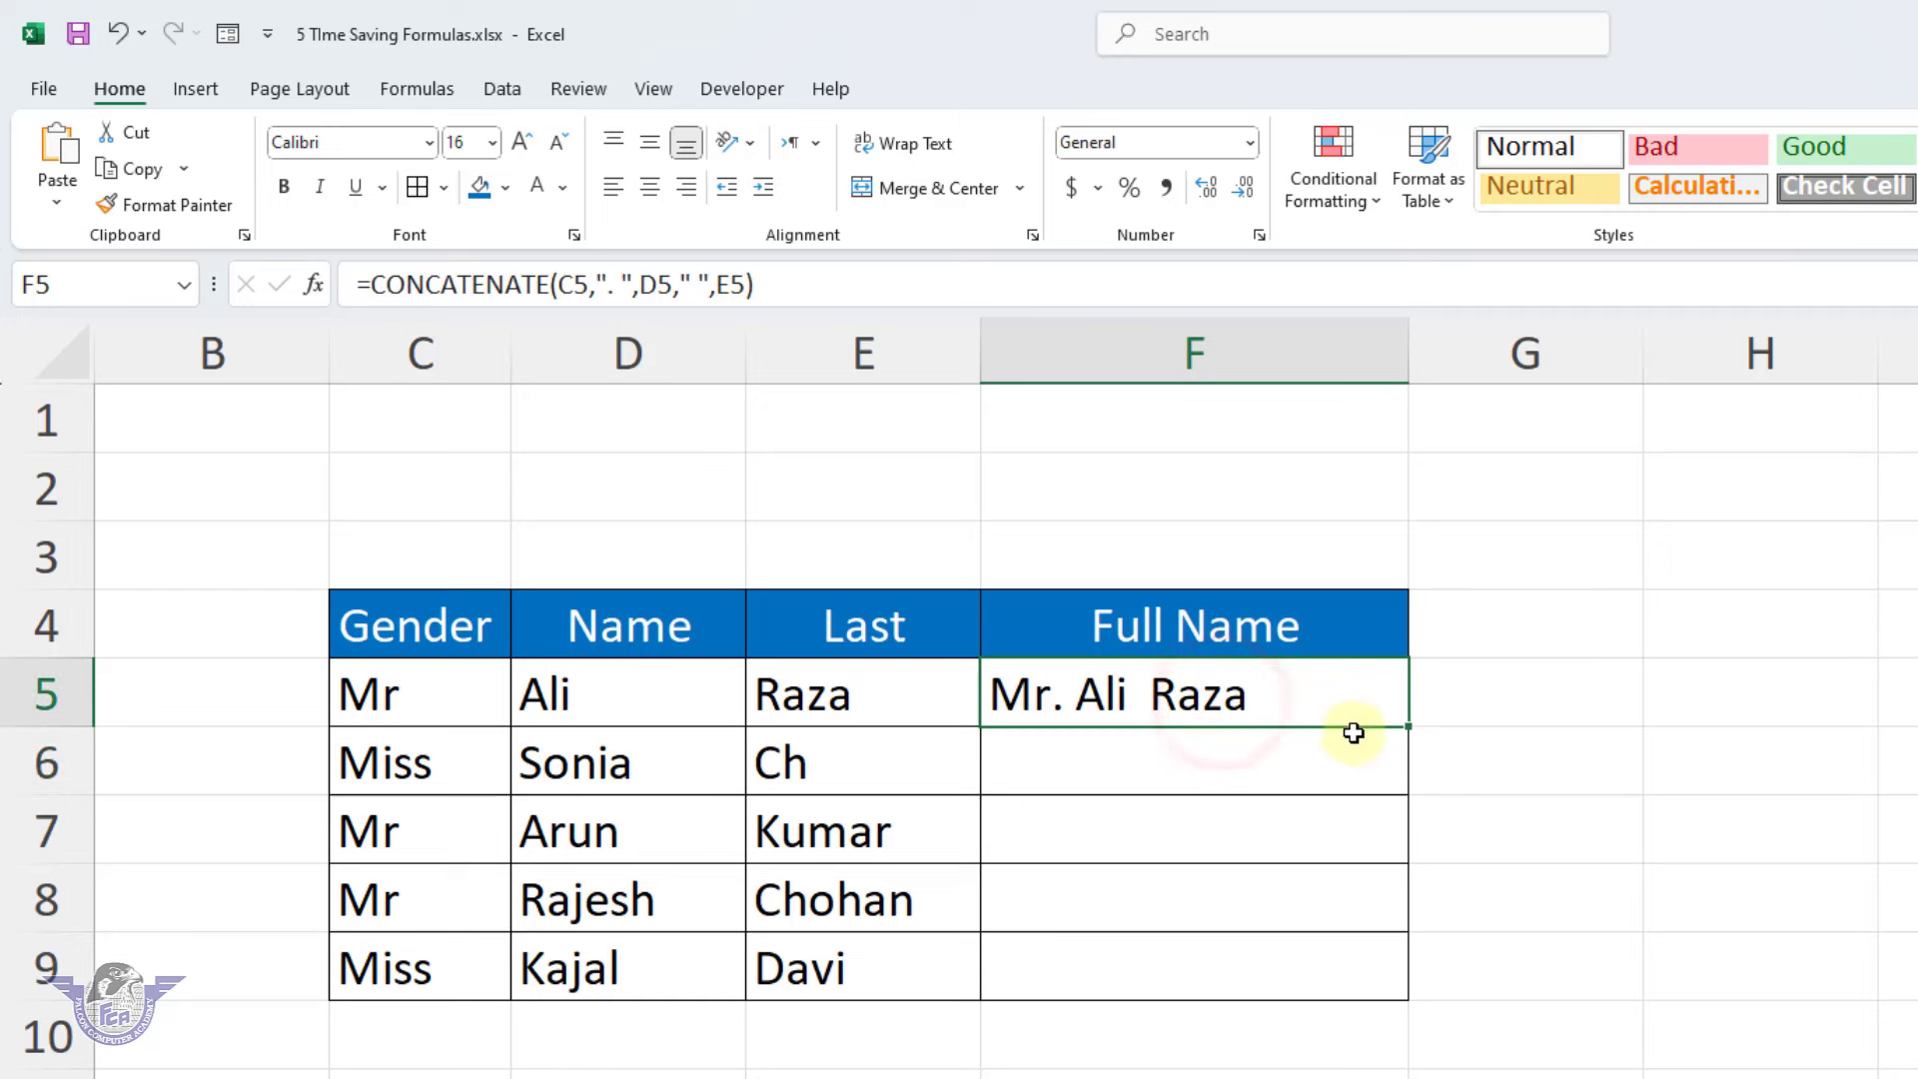
drag(1406, 726, 1420, 991)
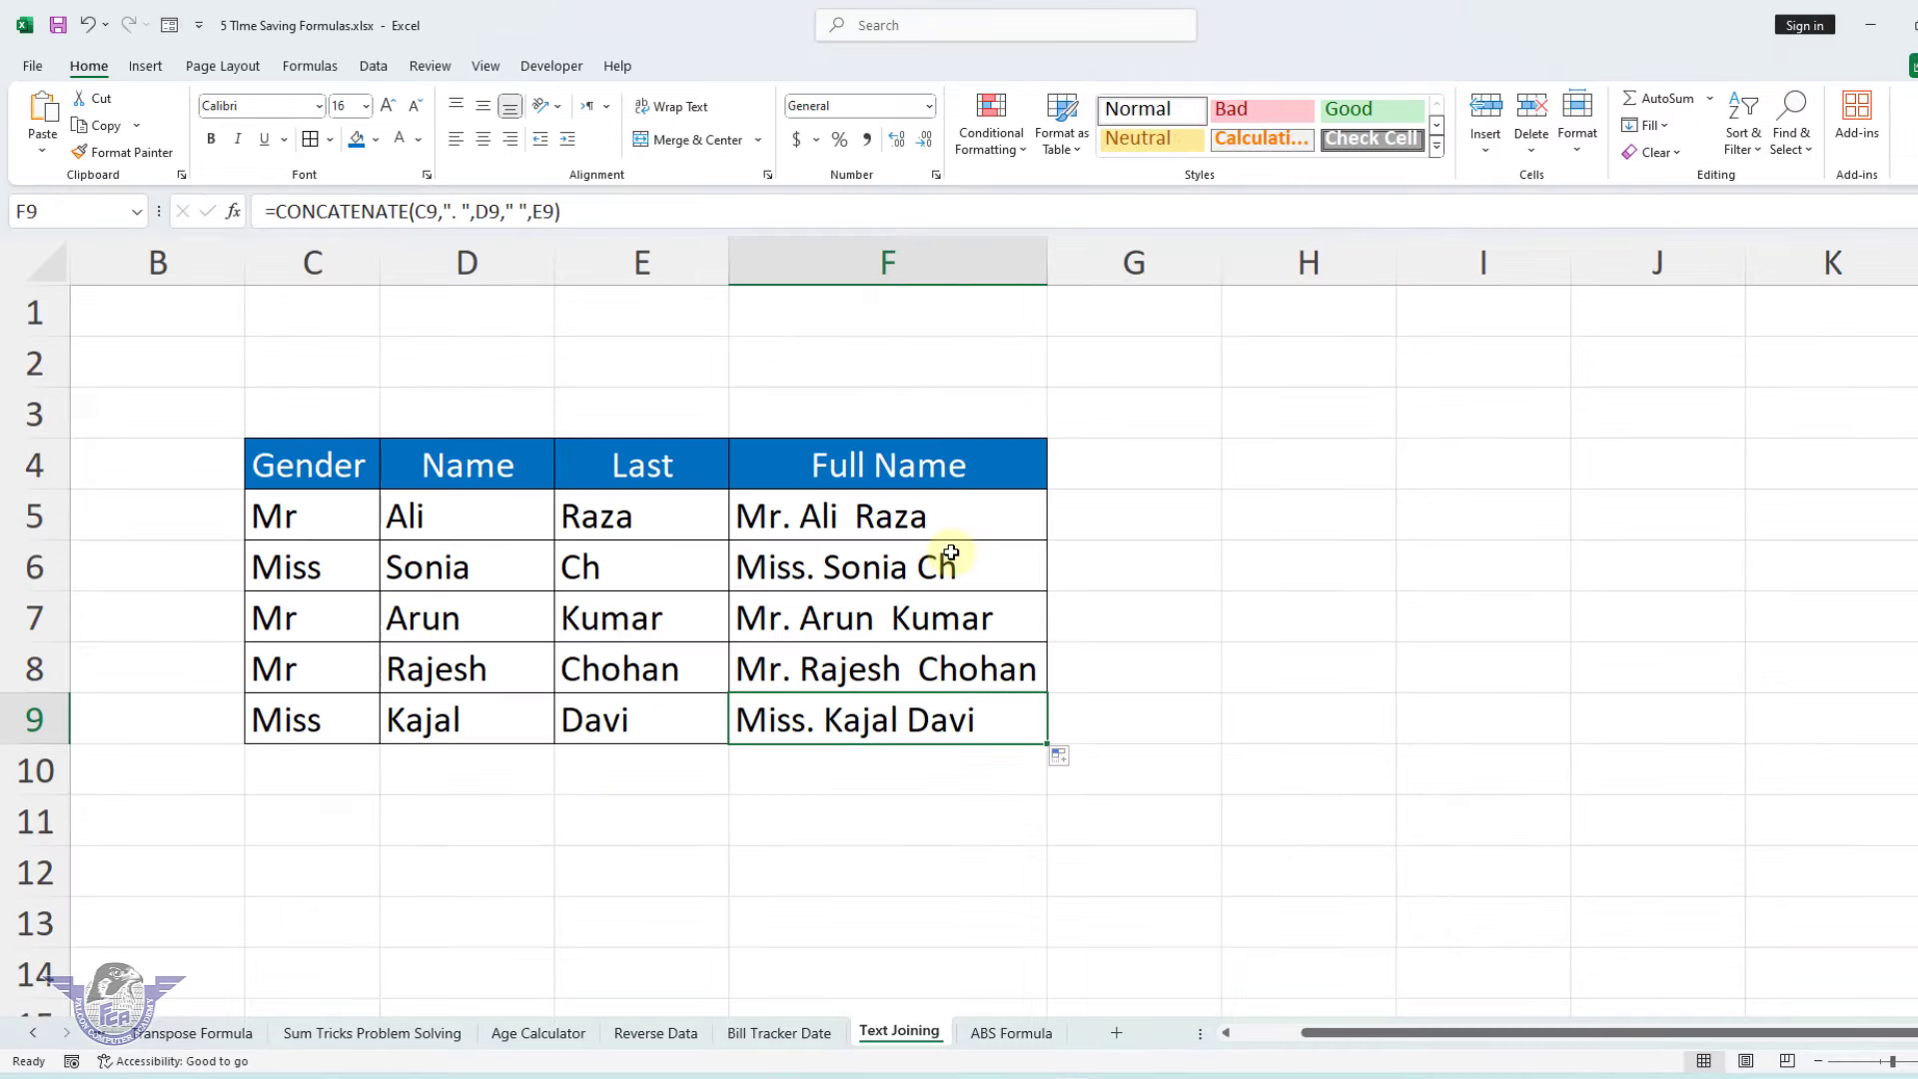
On the ABS Formula sheet, clear the ABS Formula and Data columns, keeping targets and achievements.
click(974, 719)
click(1012, 1033)
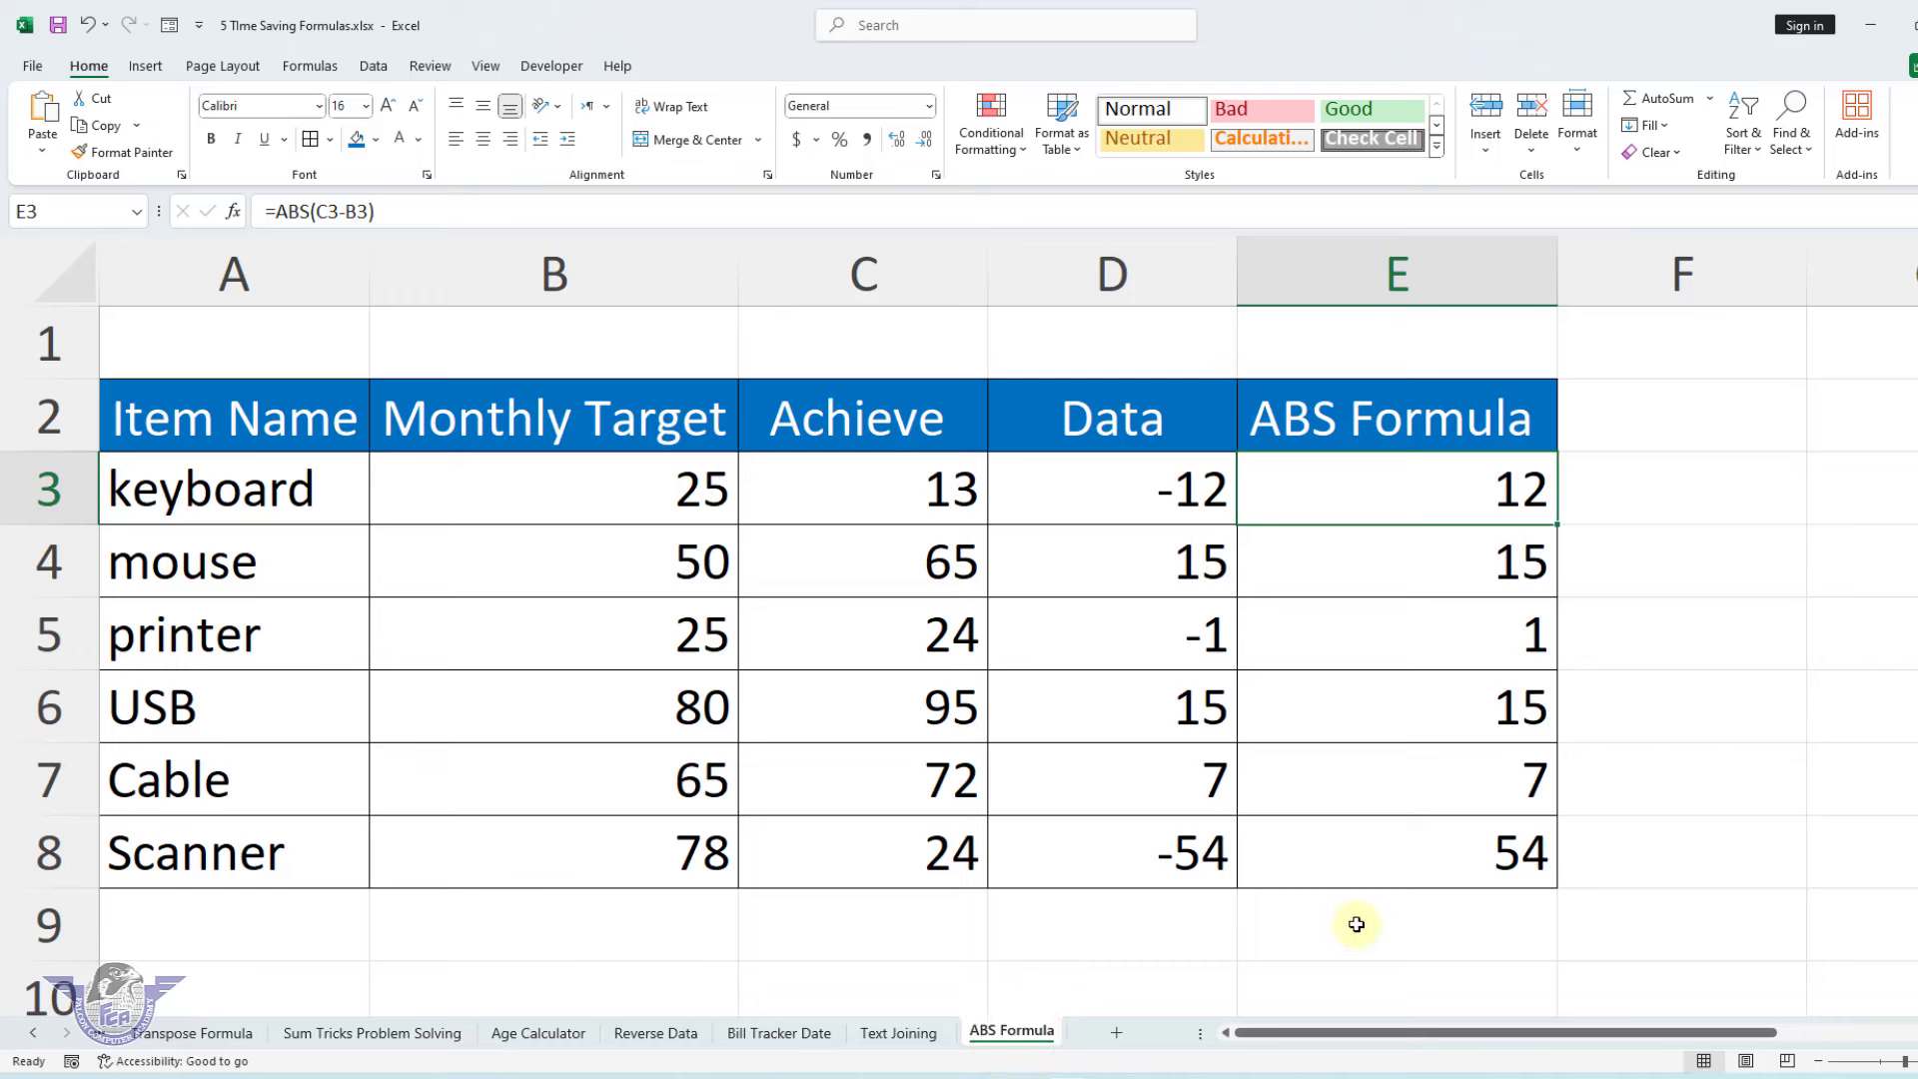
drag(1420, 484, 1433, 911)
key(Delete)
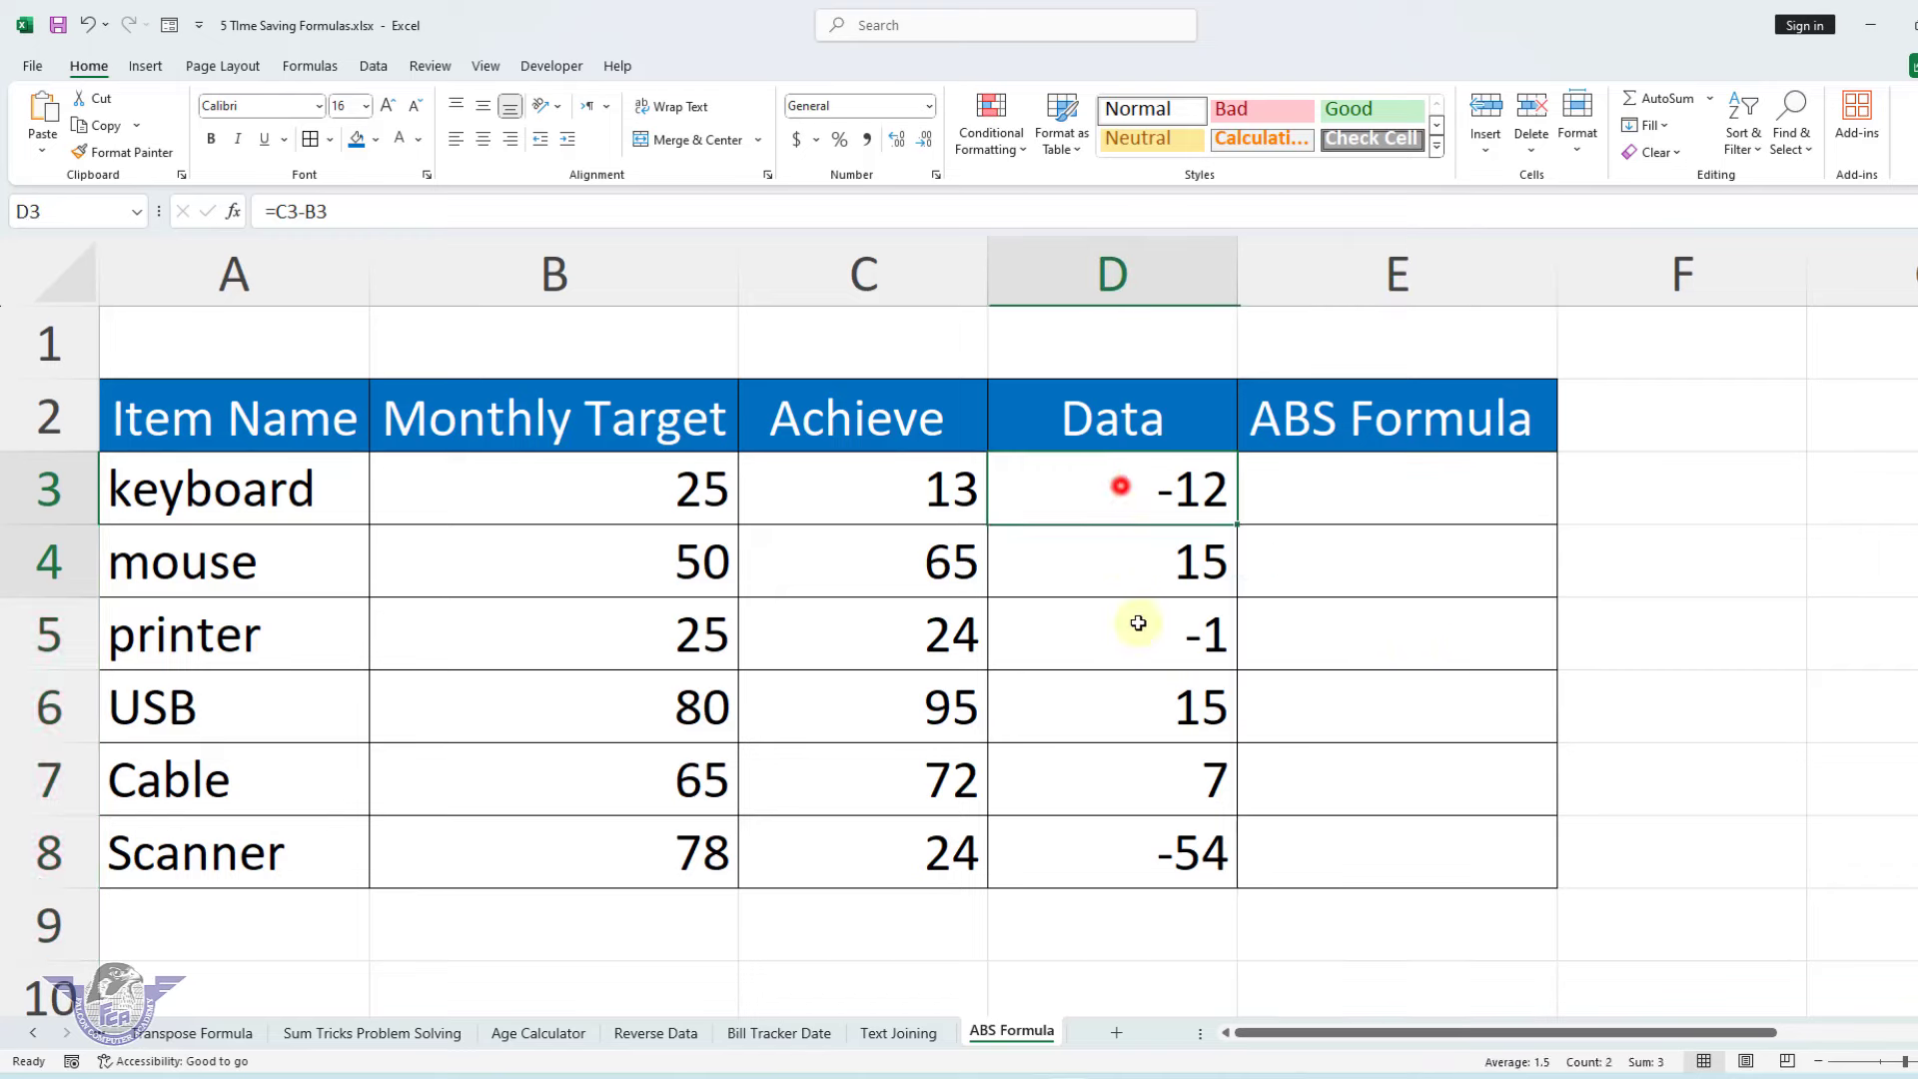
drag(1120, 483, 1155, 869)
key(Delete)
click(825, 649)
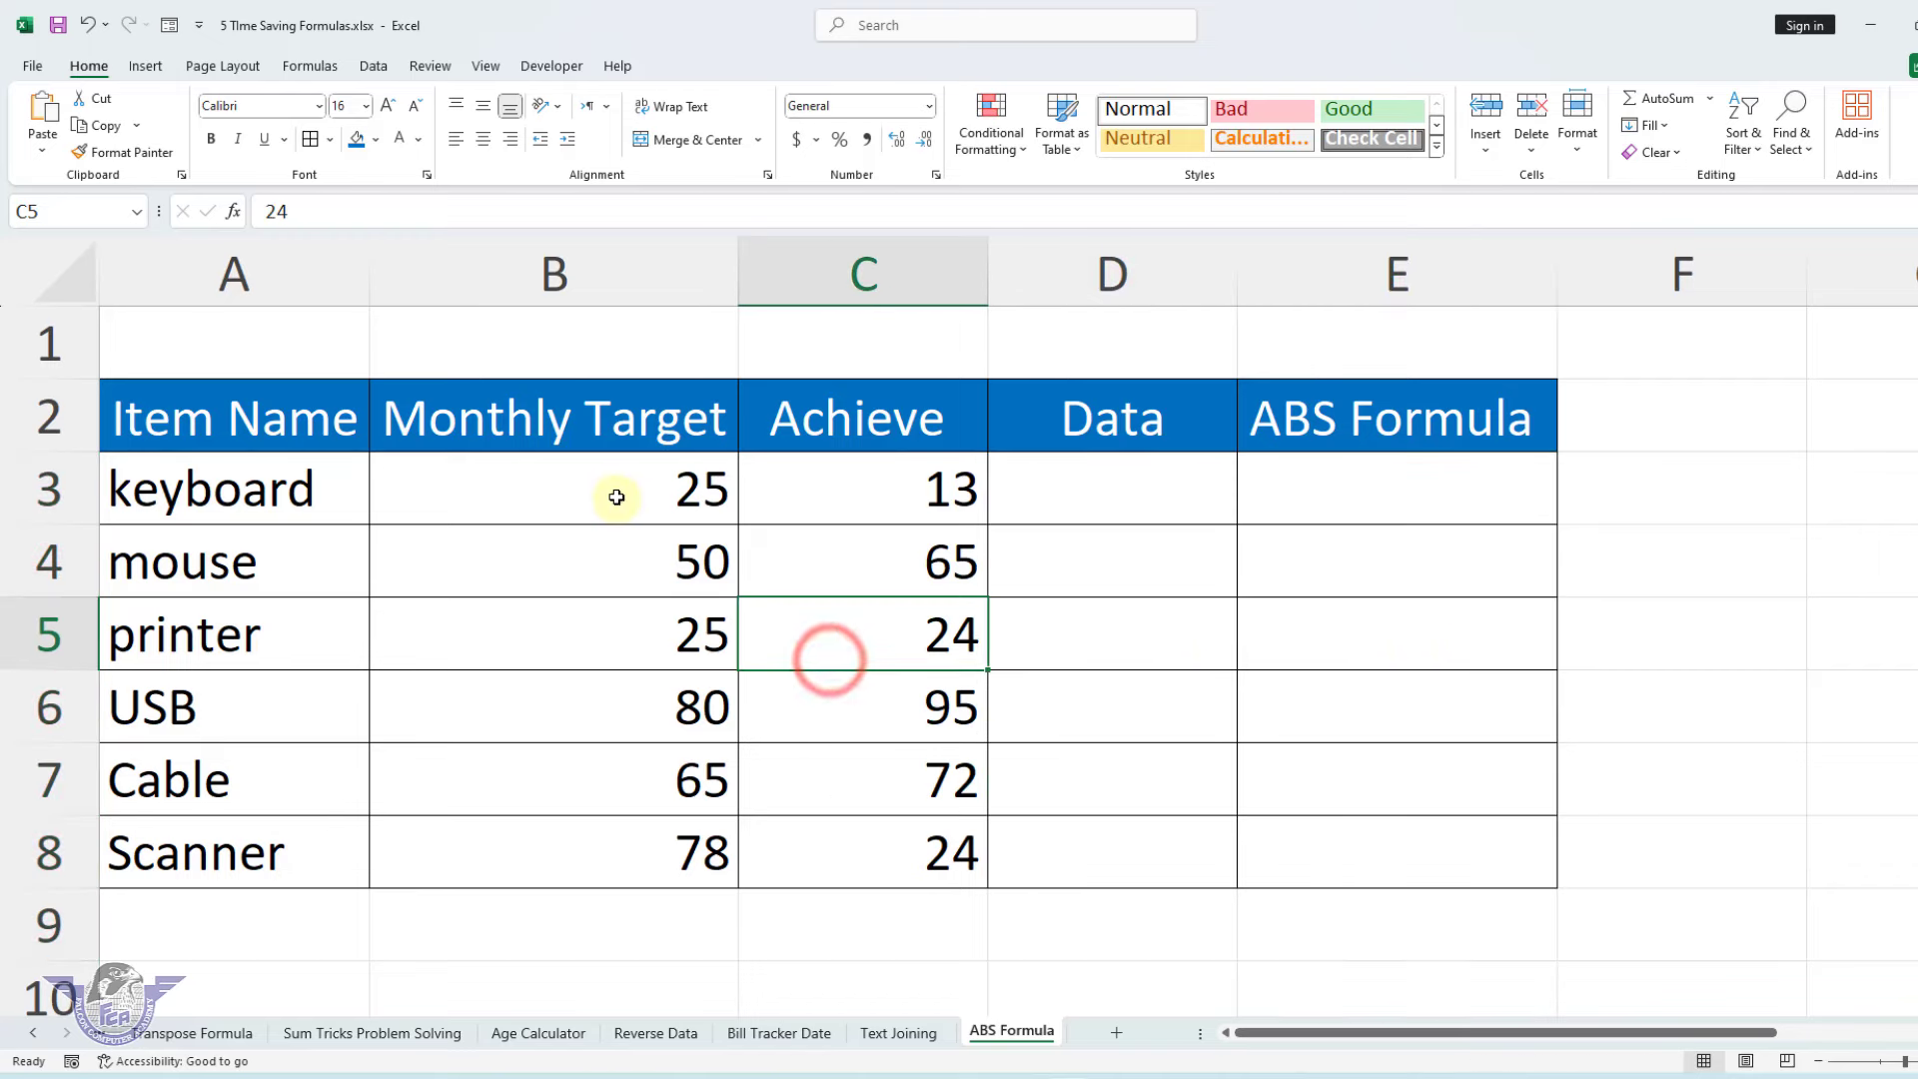
drag(617, 494, 613, 835)
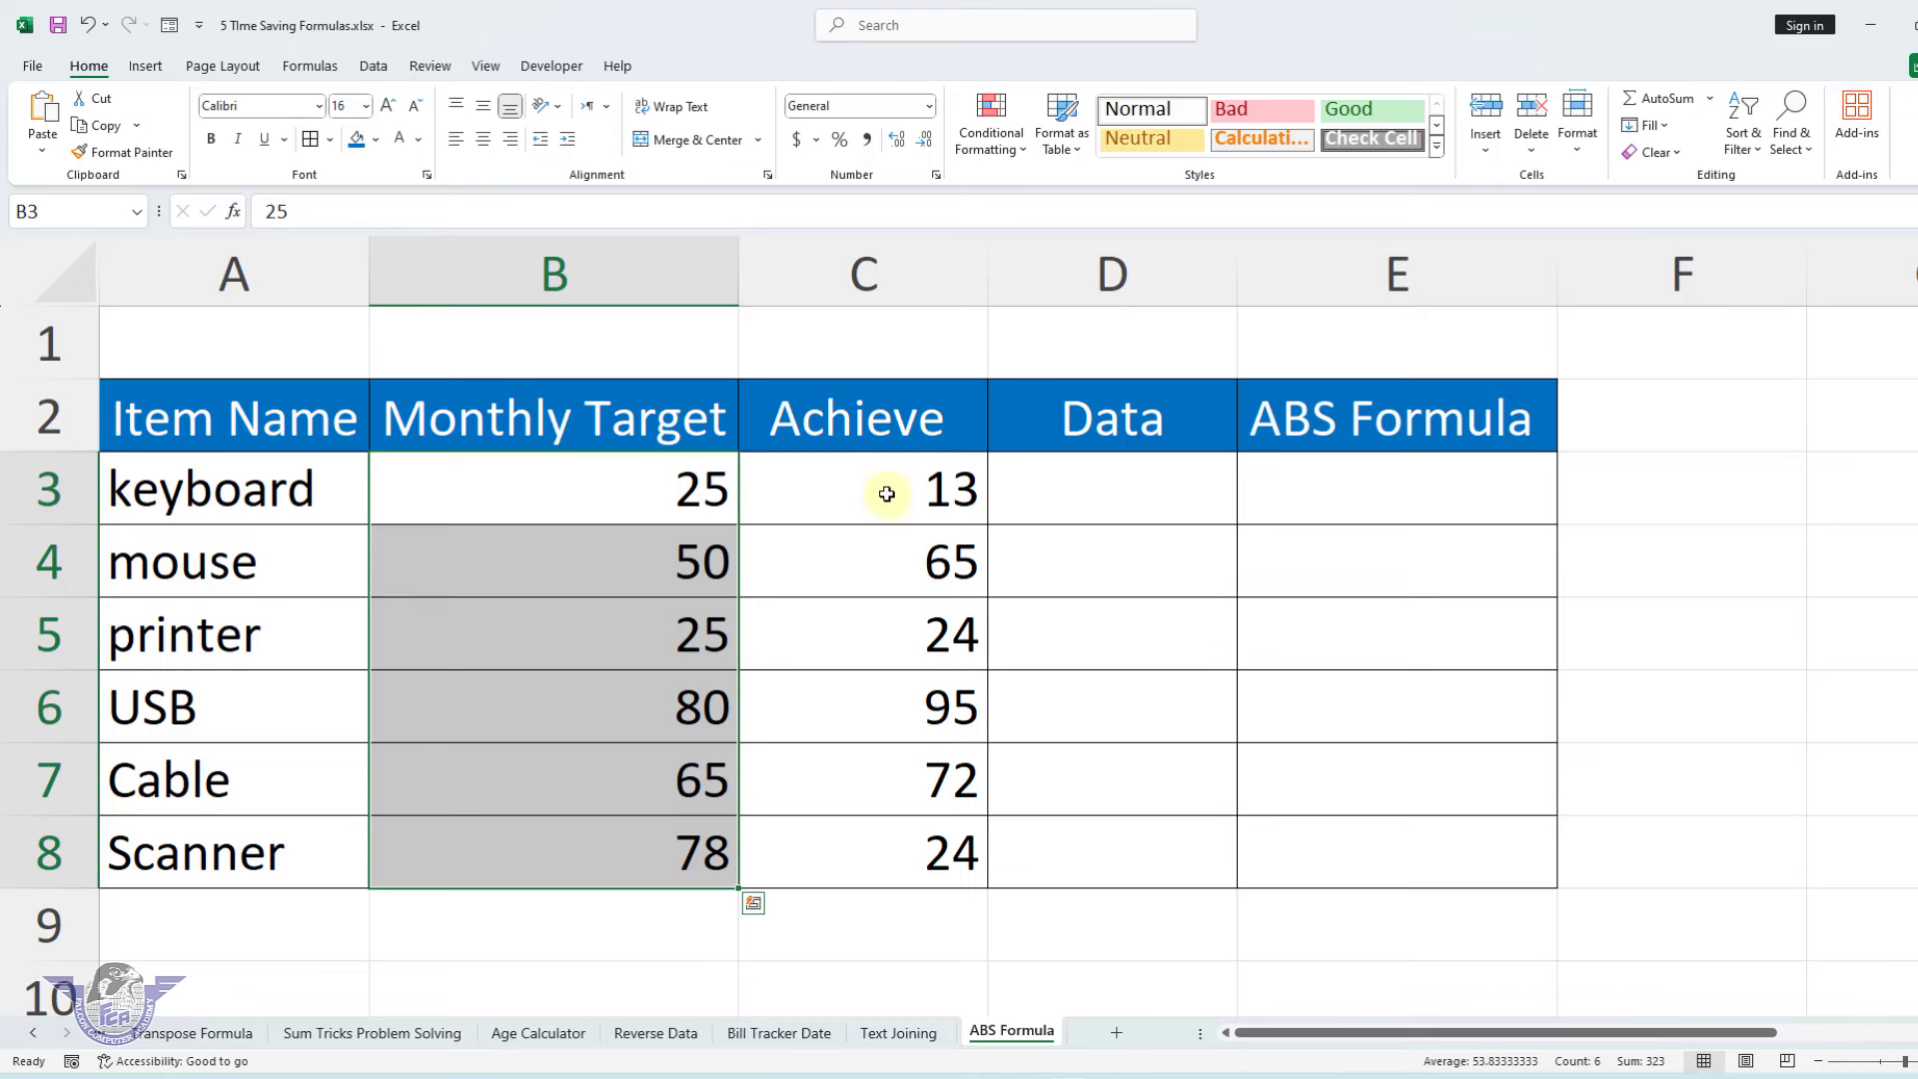
drag(885, 490, 876, 851)
Enter =B3-C3 in D3 and fill it down to D8, giving differences from 12 to 54.
click(1106, 500)
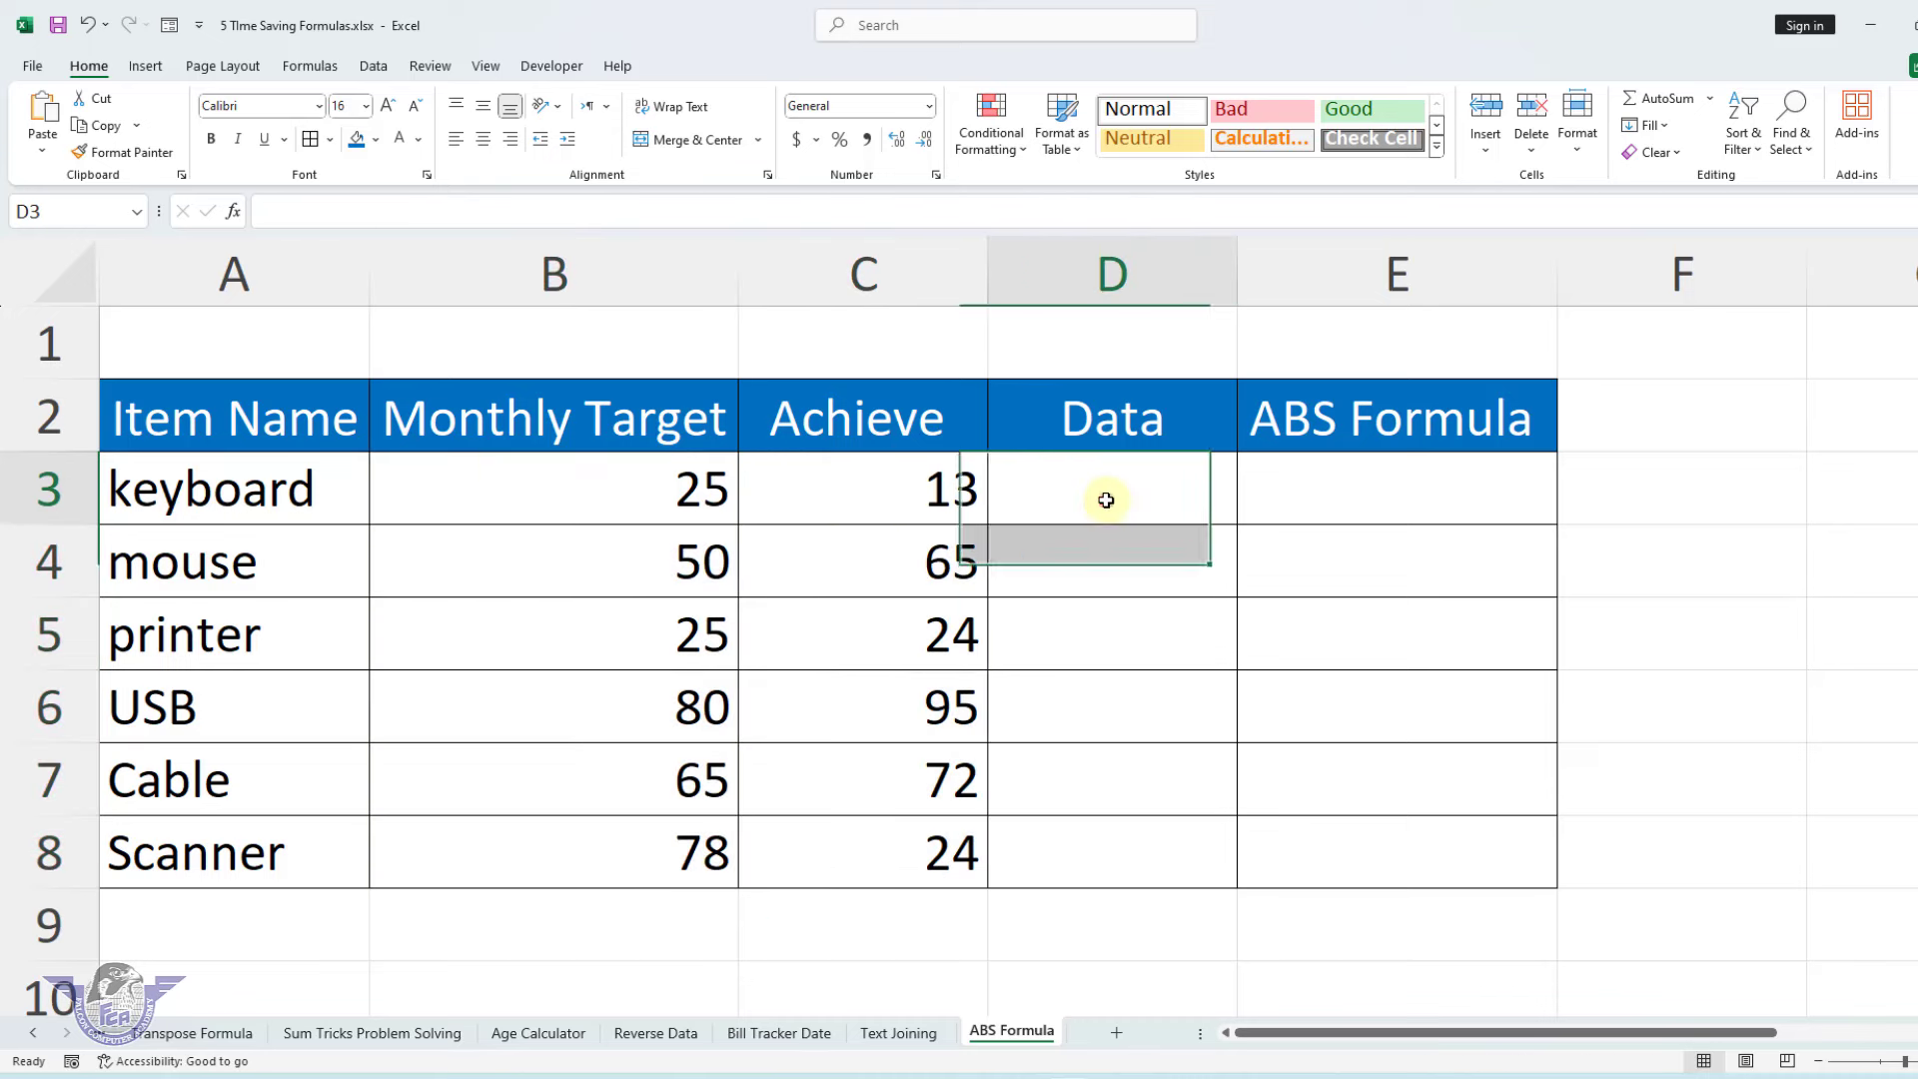
text(=)
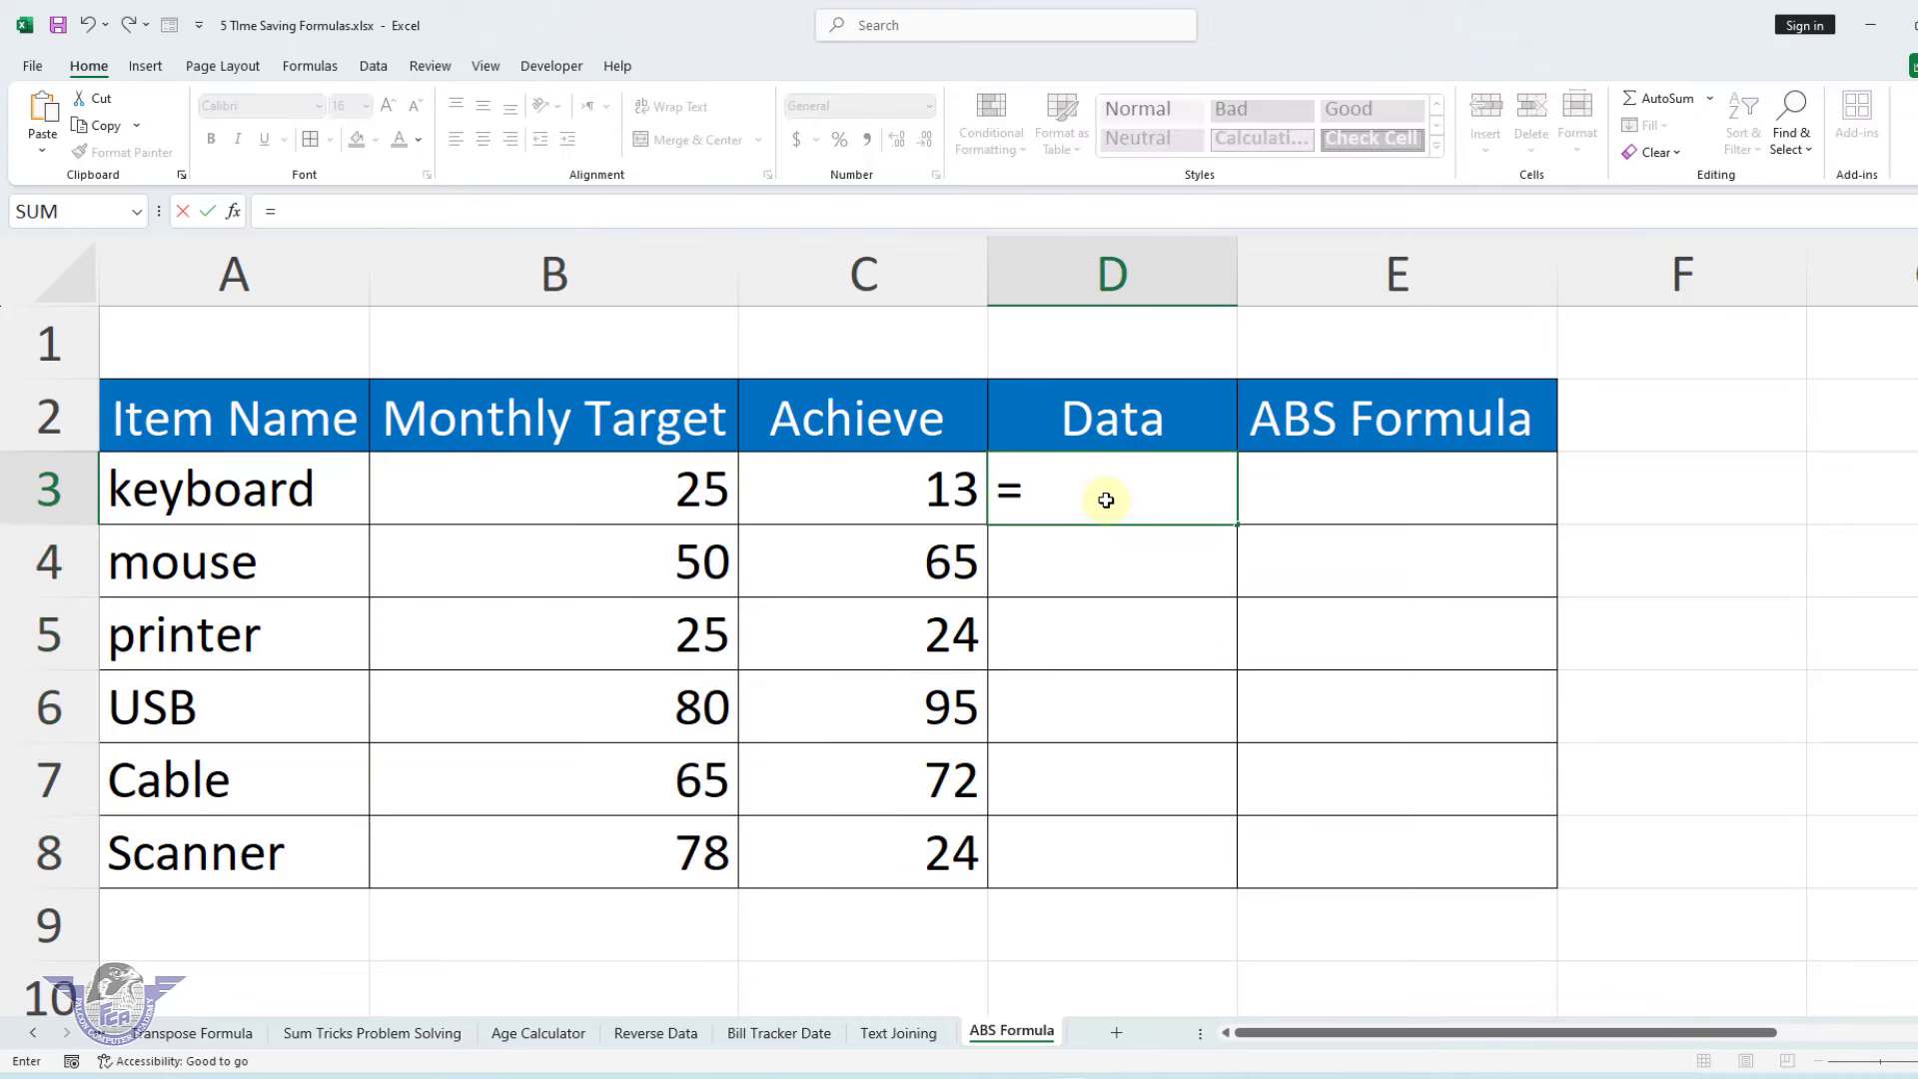
click(689, 506)
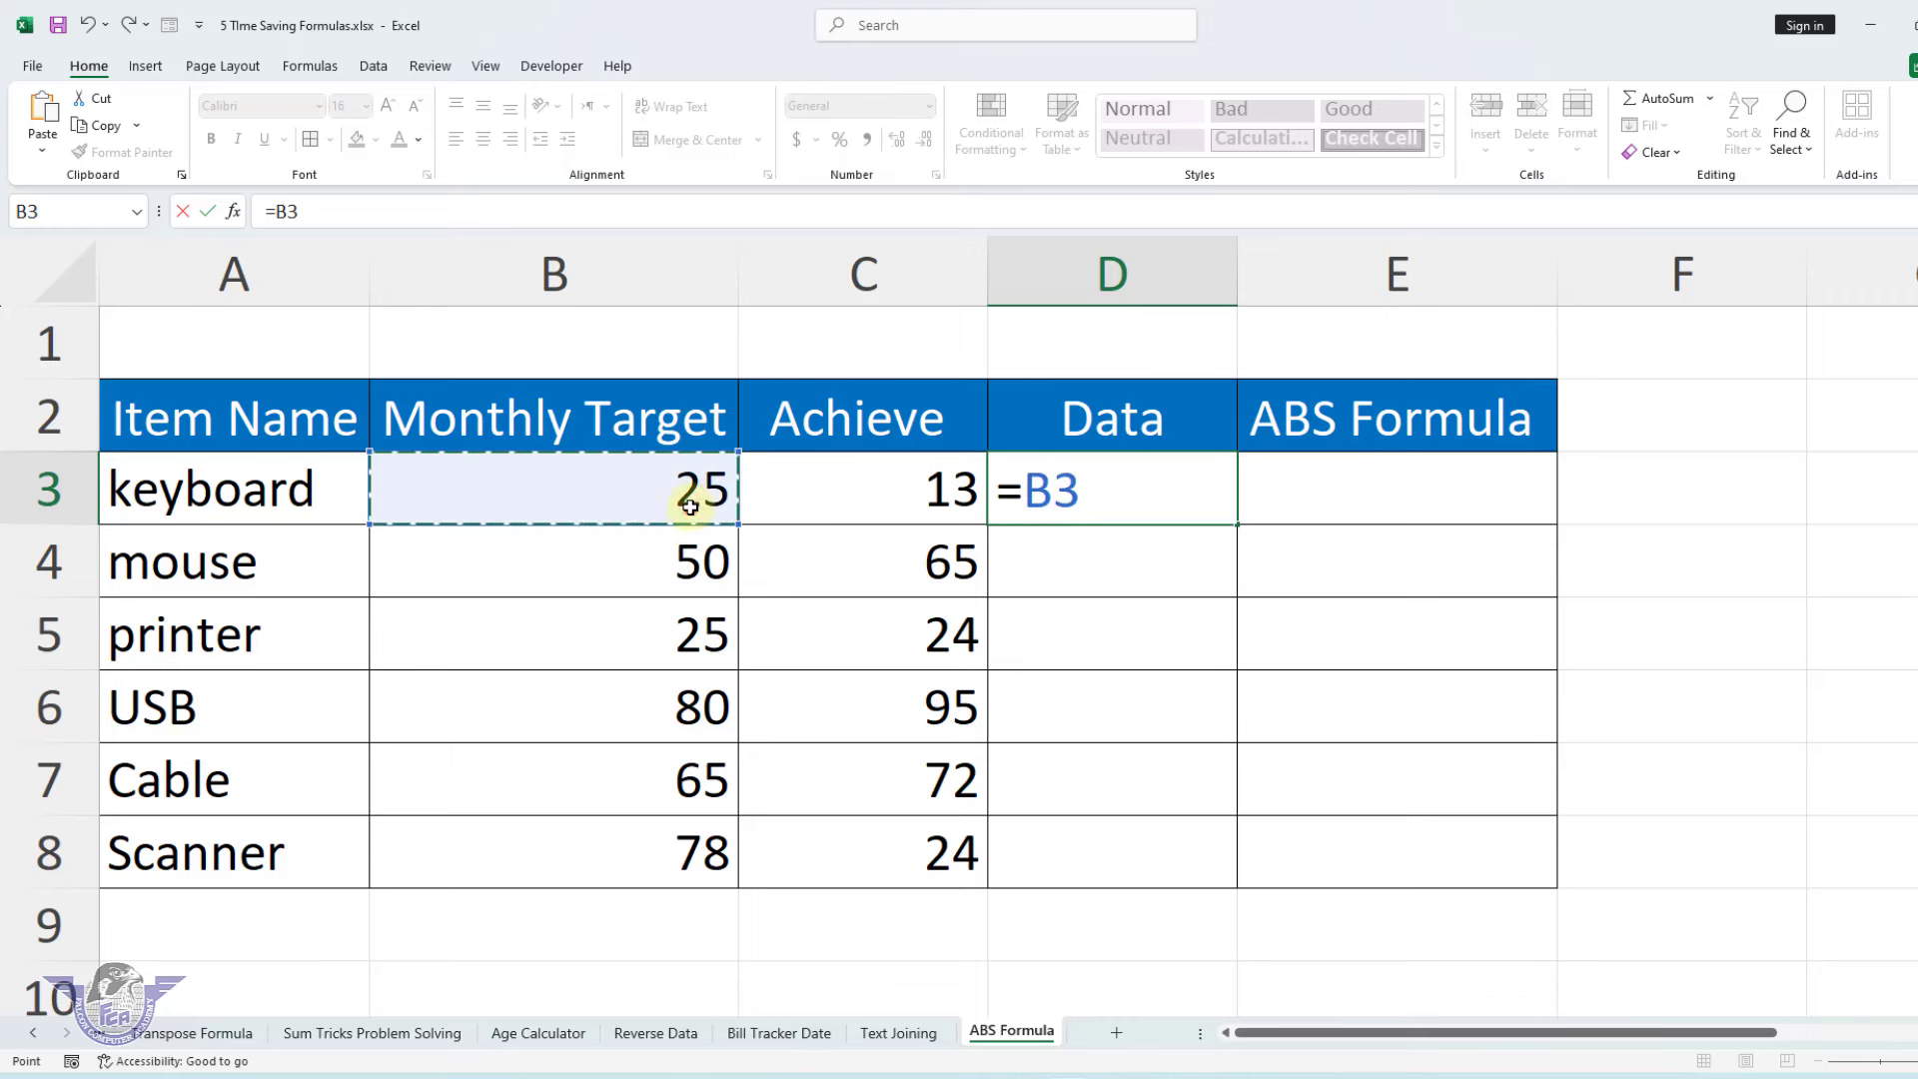
text(-)
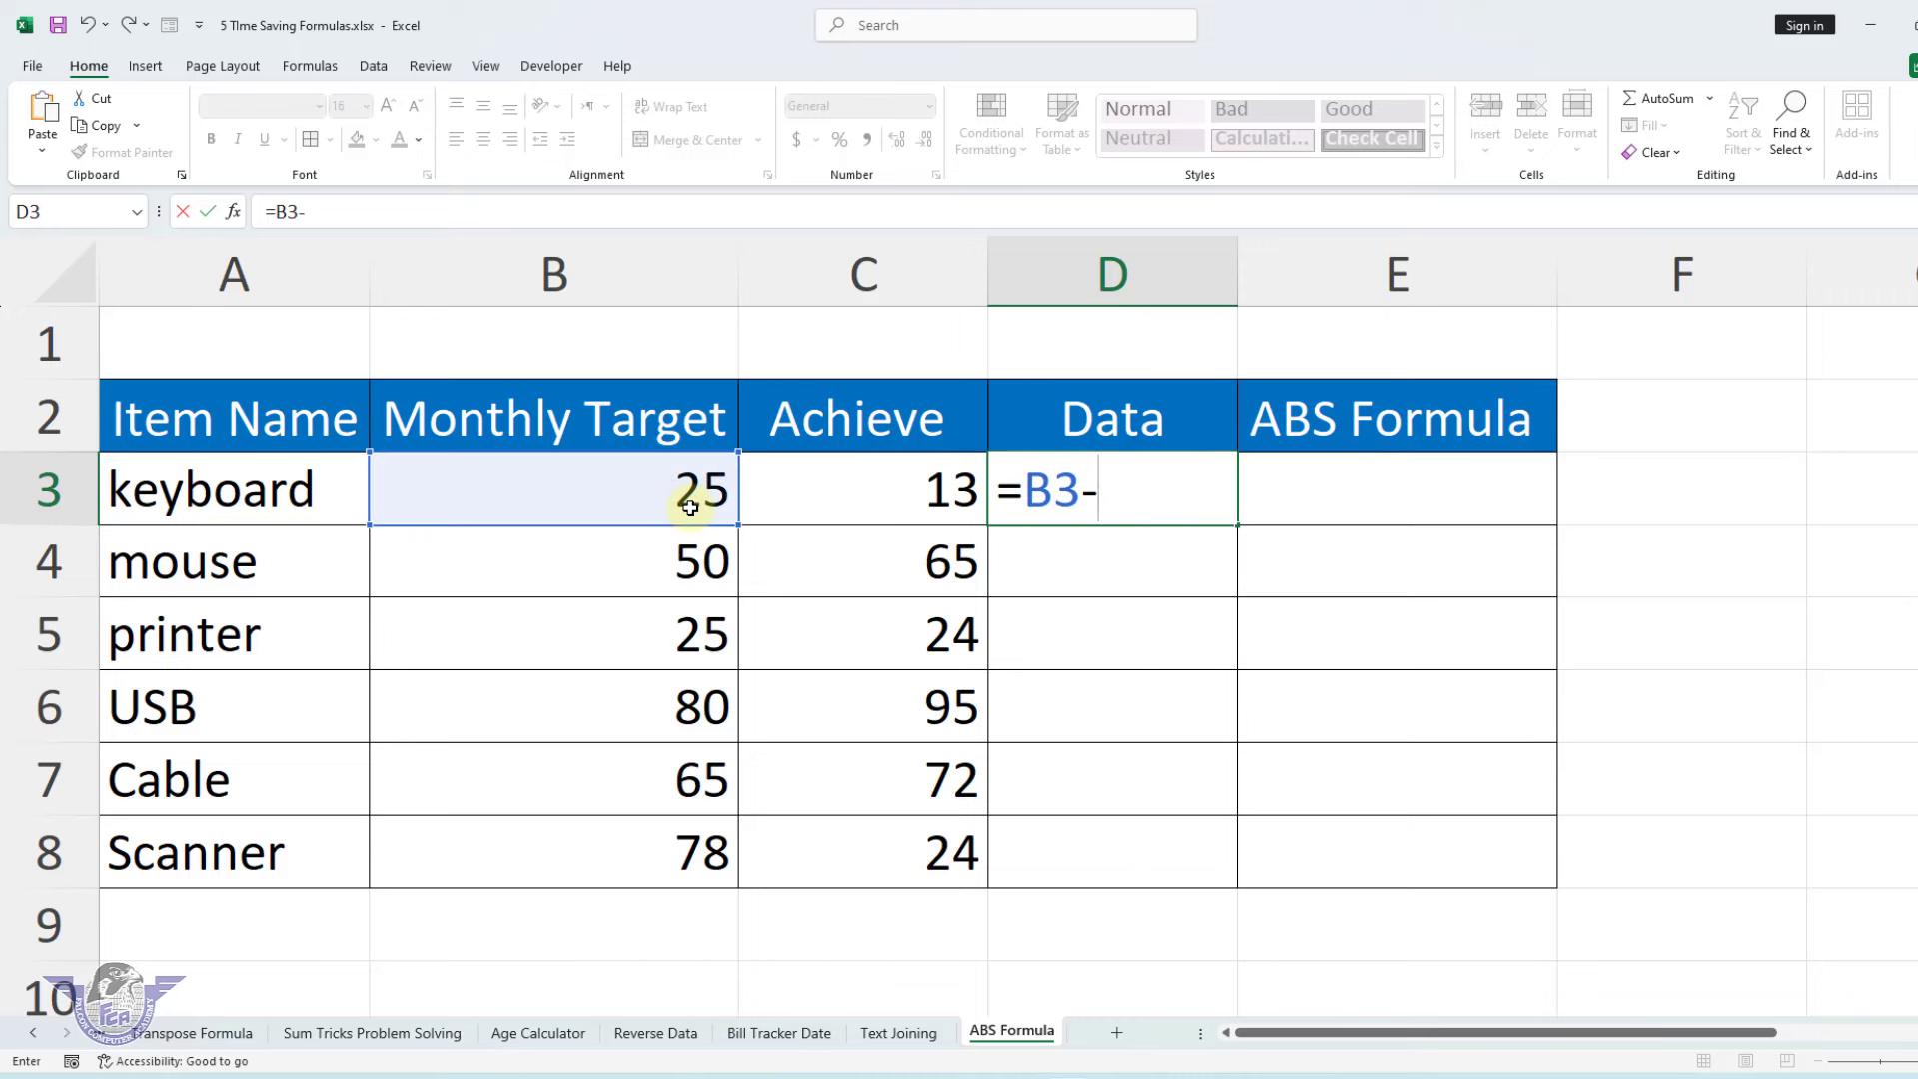
click(887, 502)
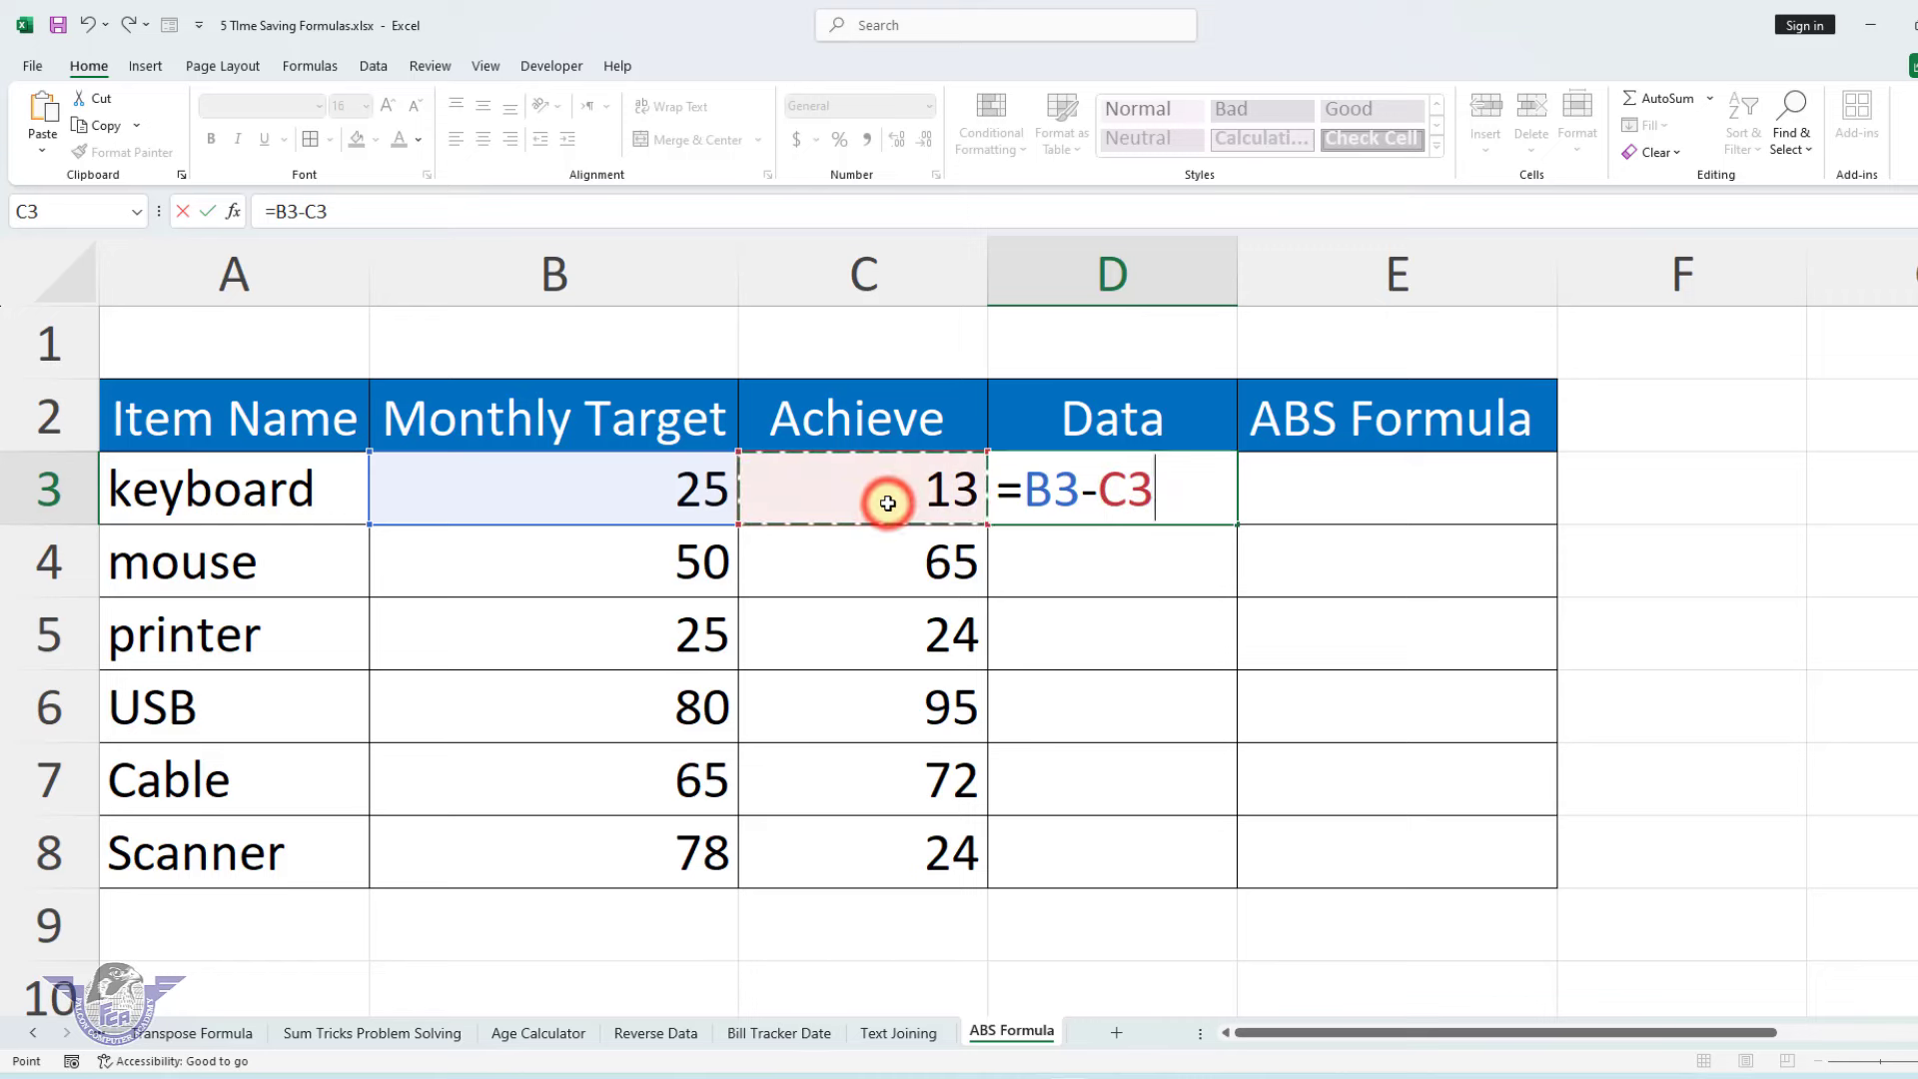
key(Return)
click(1090, 497)
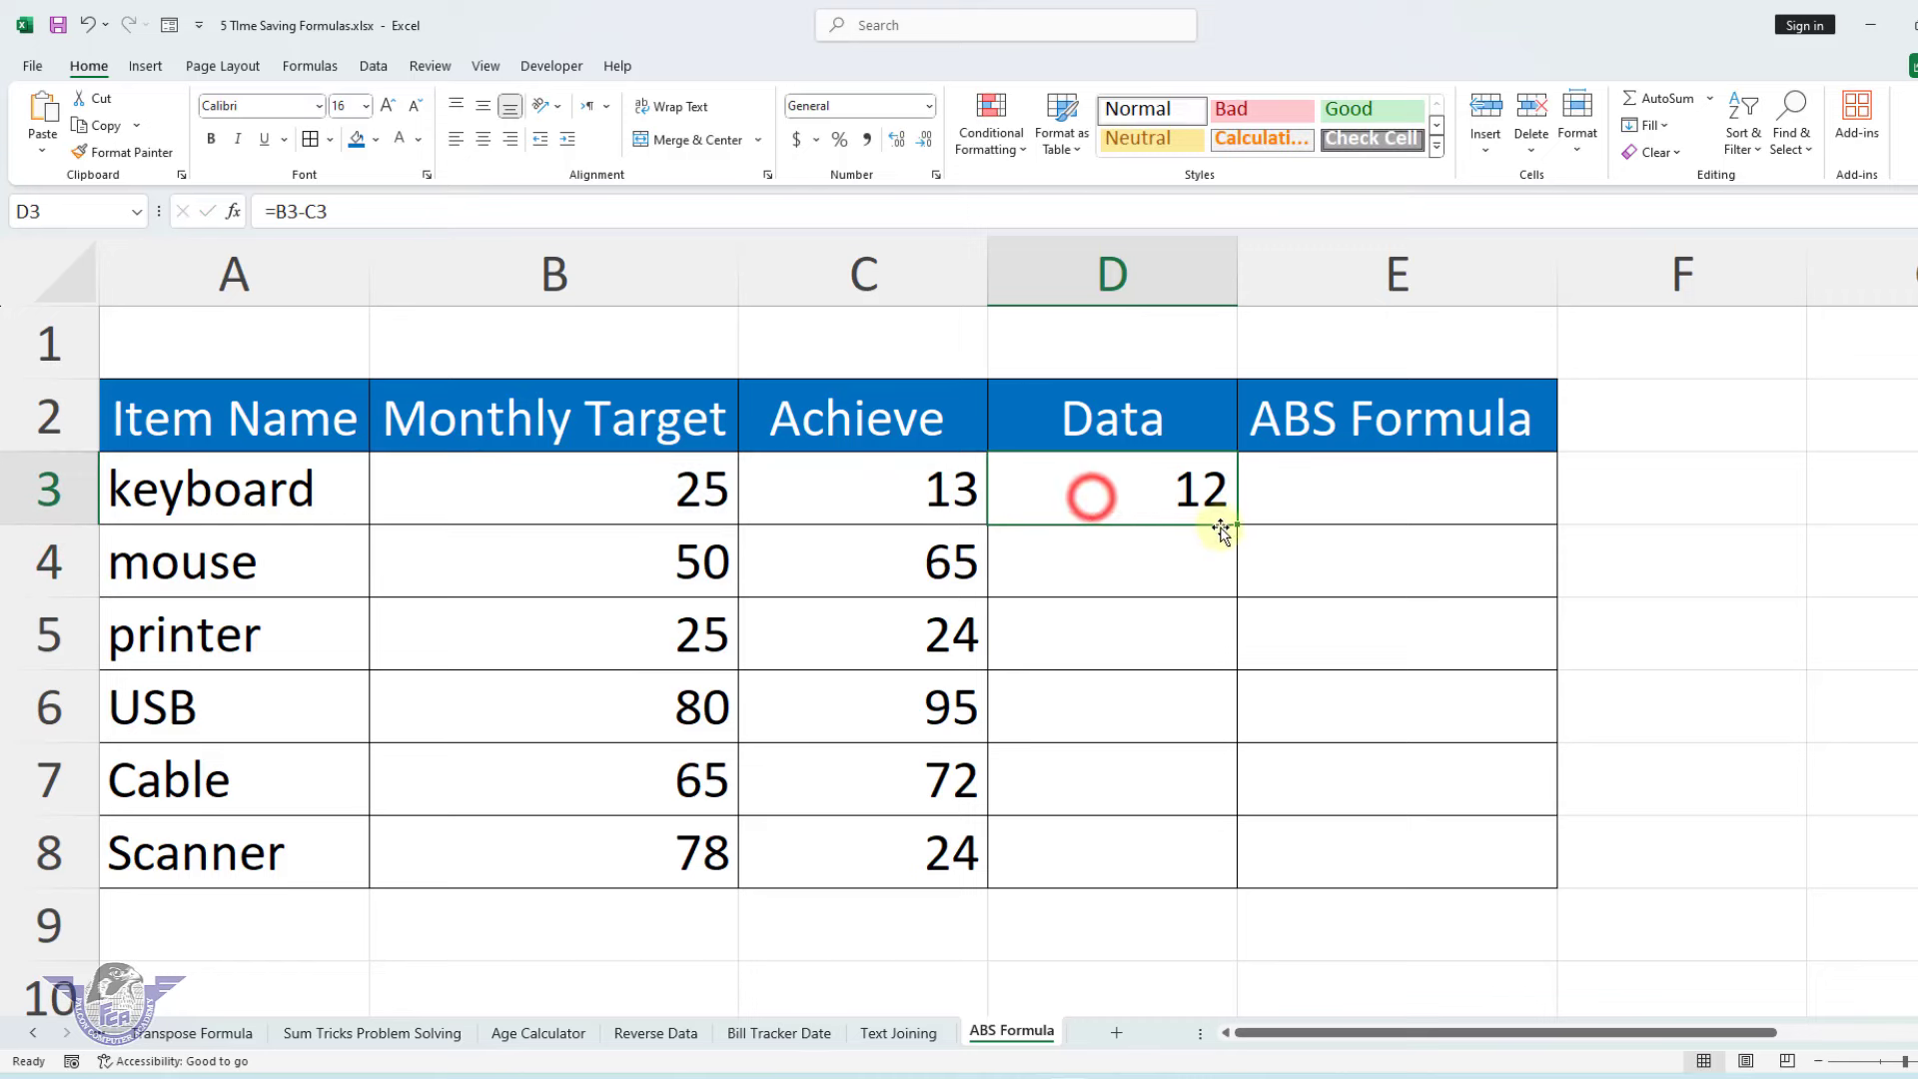
drag(1221, 526, 1220, 861)
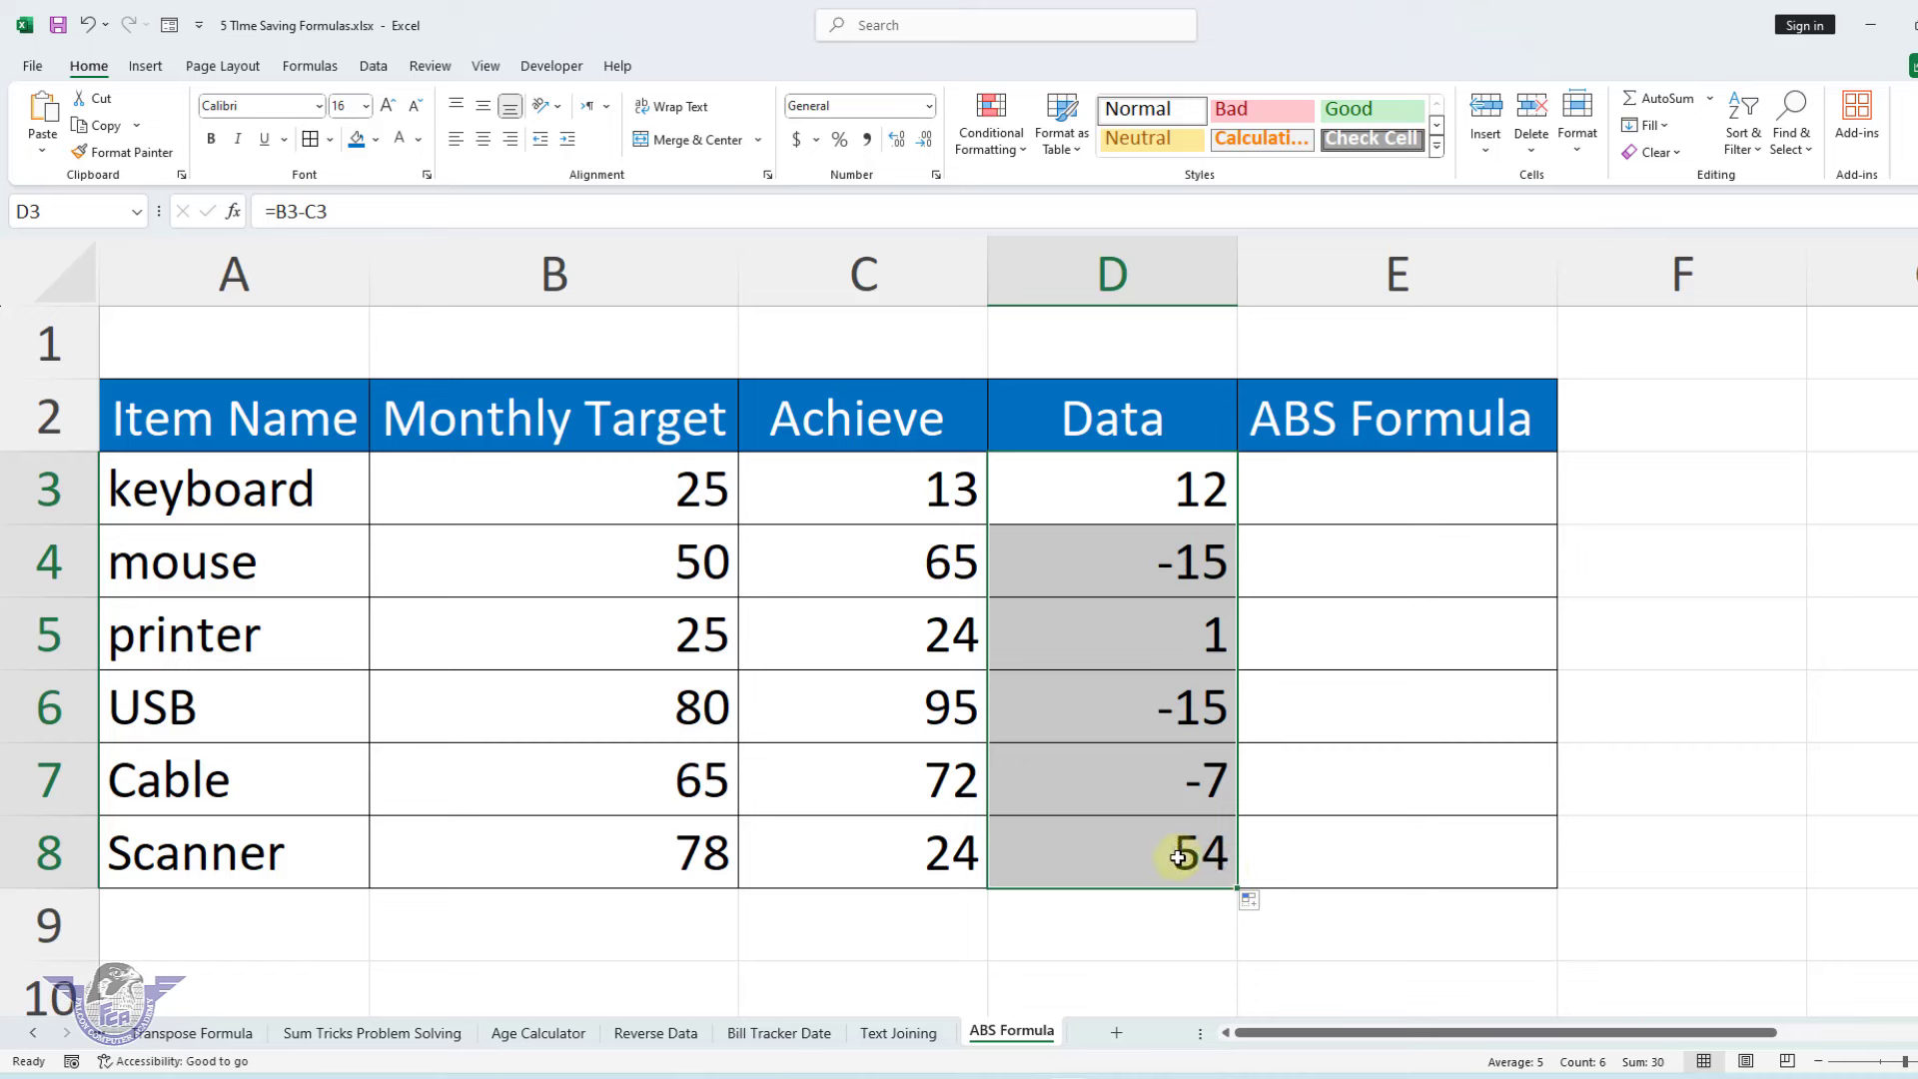
click(1342, 482)
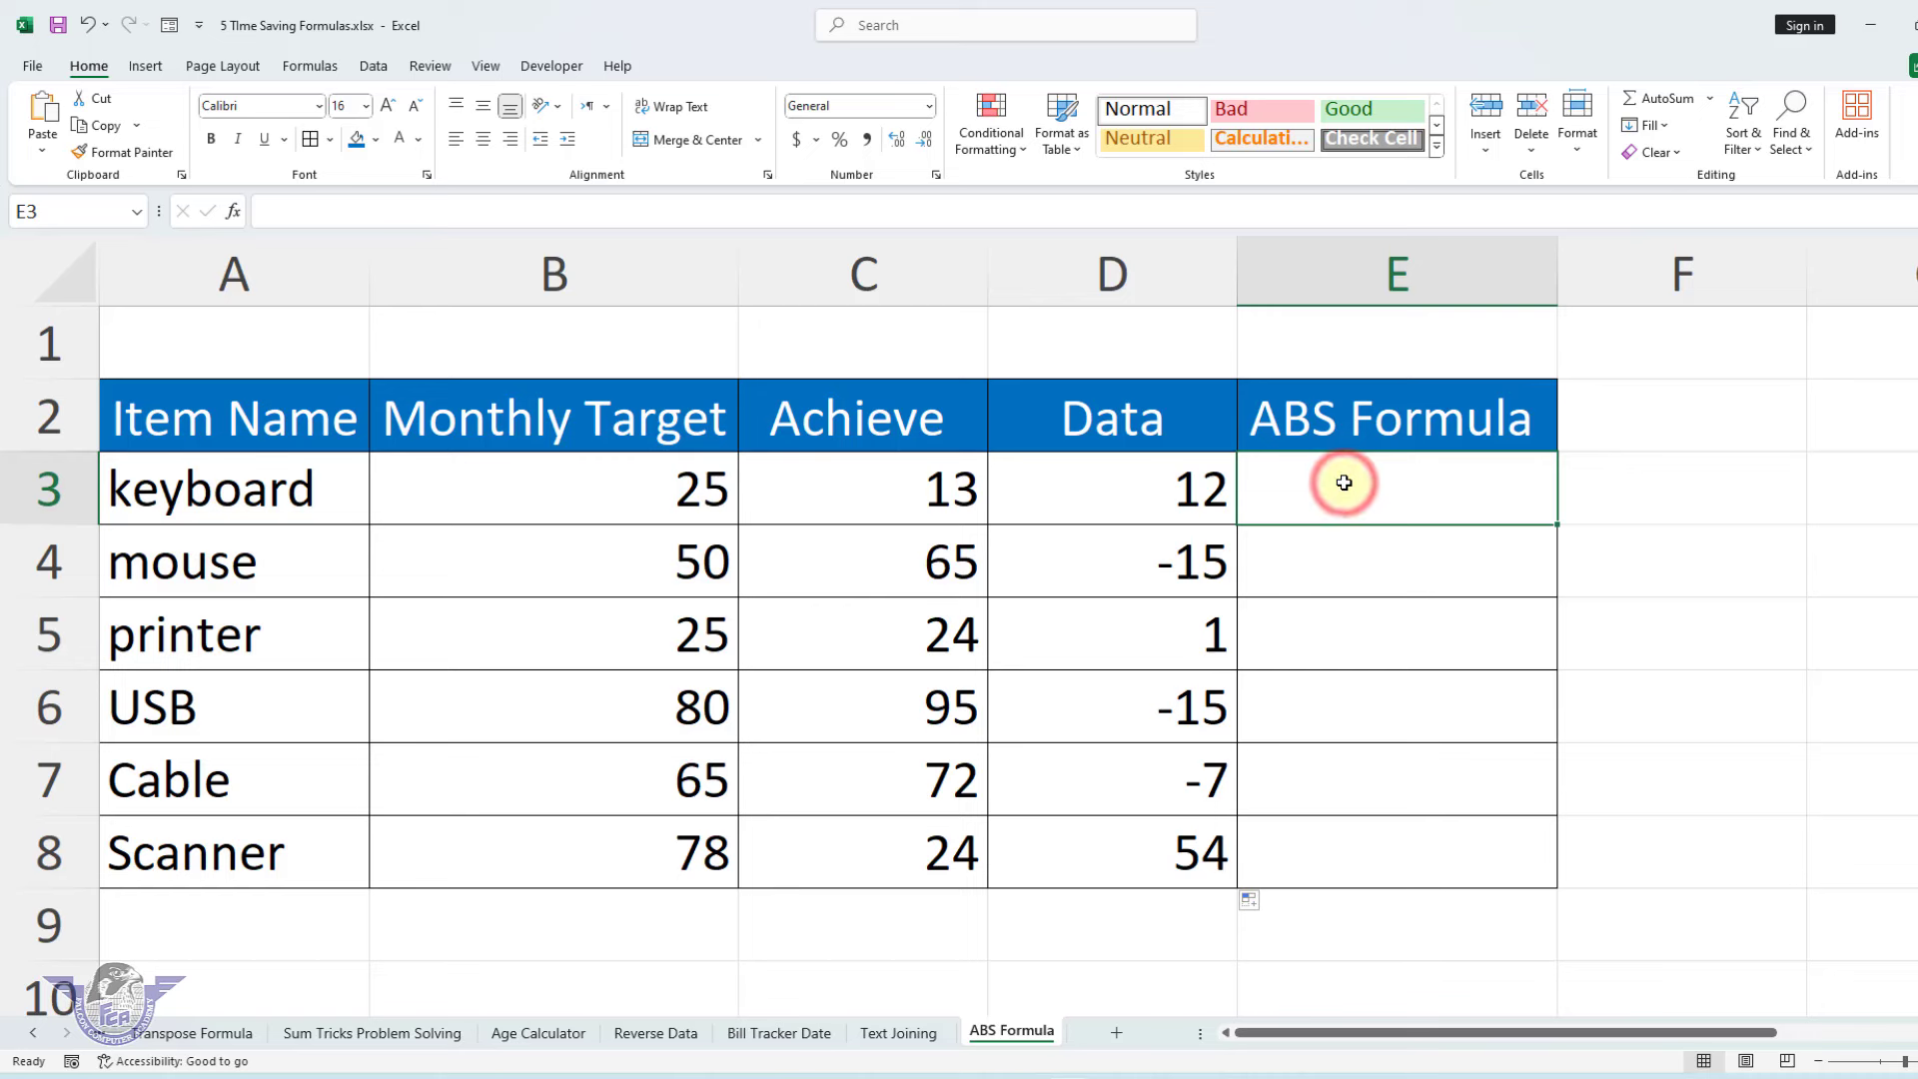
Enter =ABS(B3-C3) in E3 and fill it down to E8, yielding 12, 15, 1, 15, 7 and 54.
text(=)
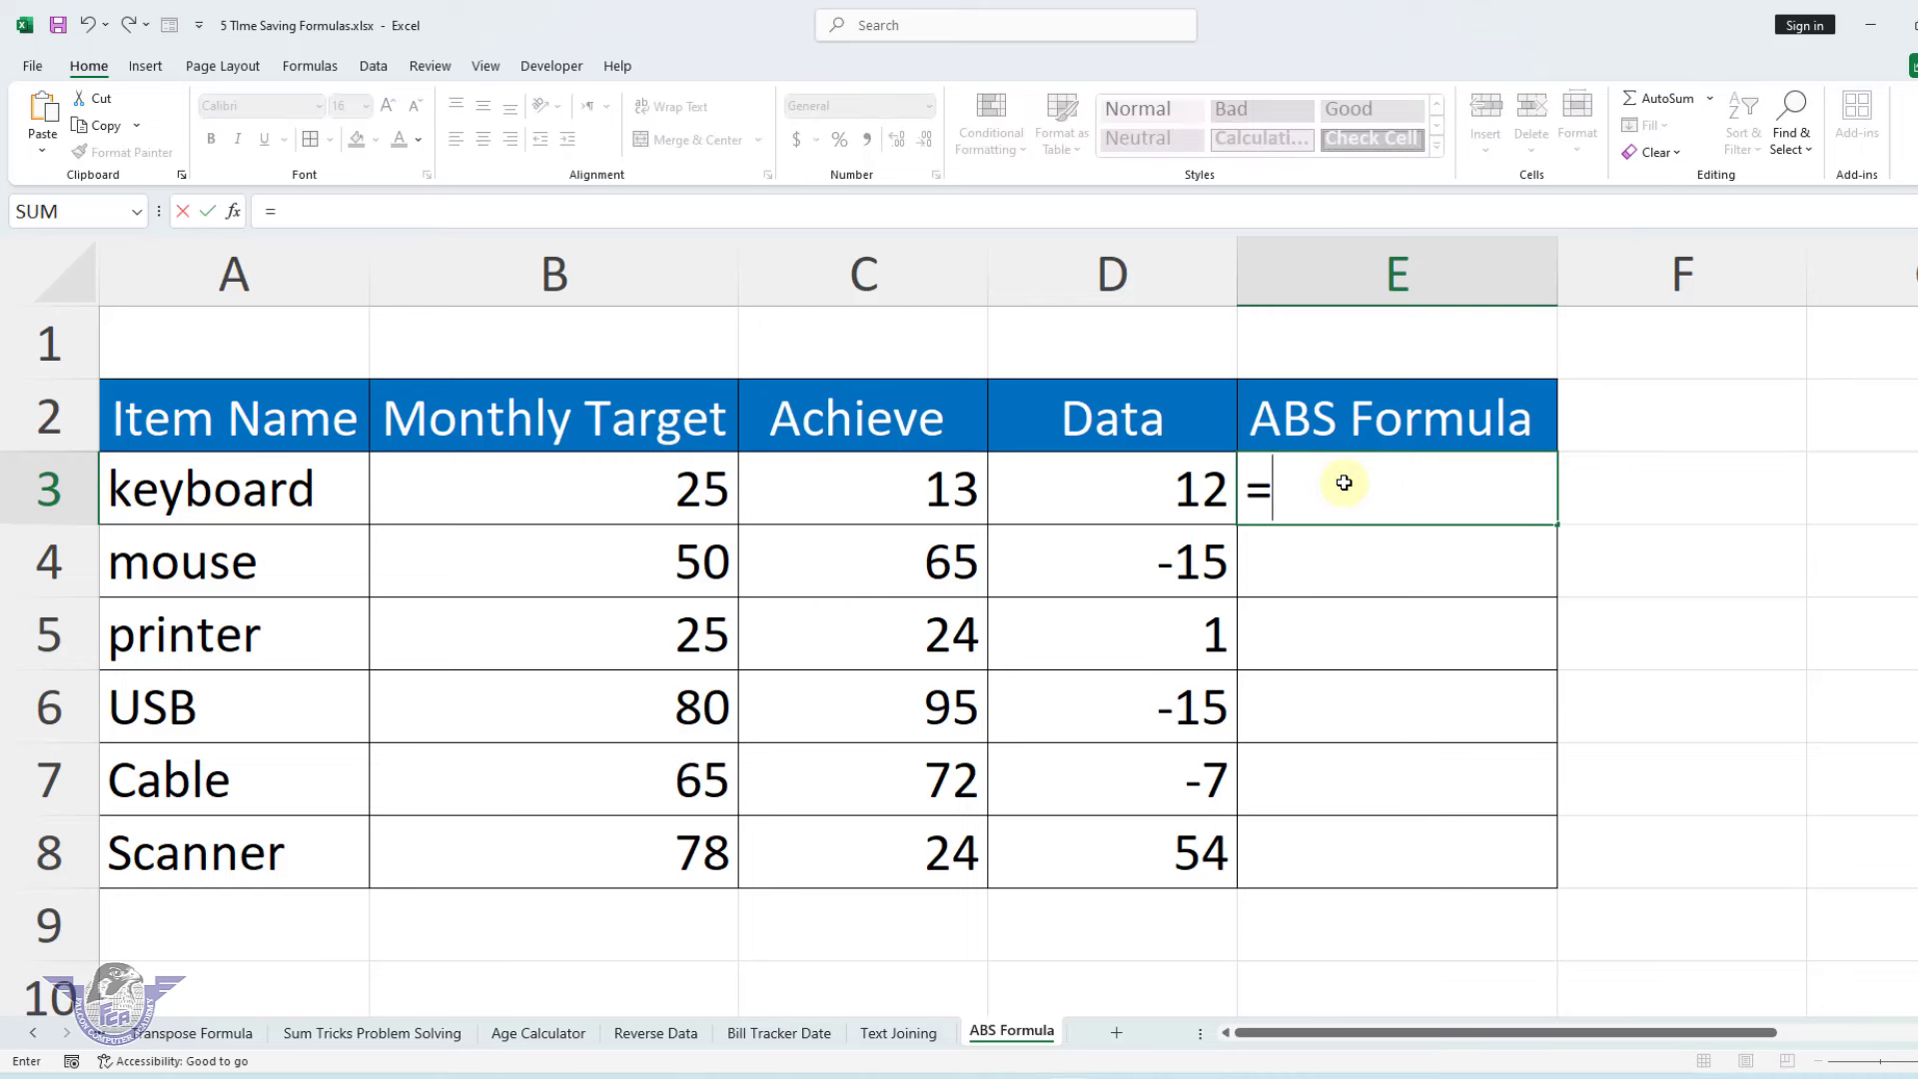
text(abs)
key(Tab)
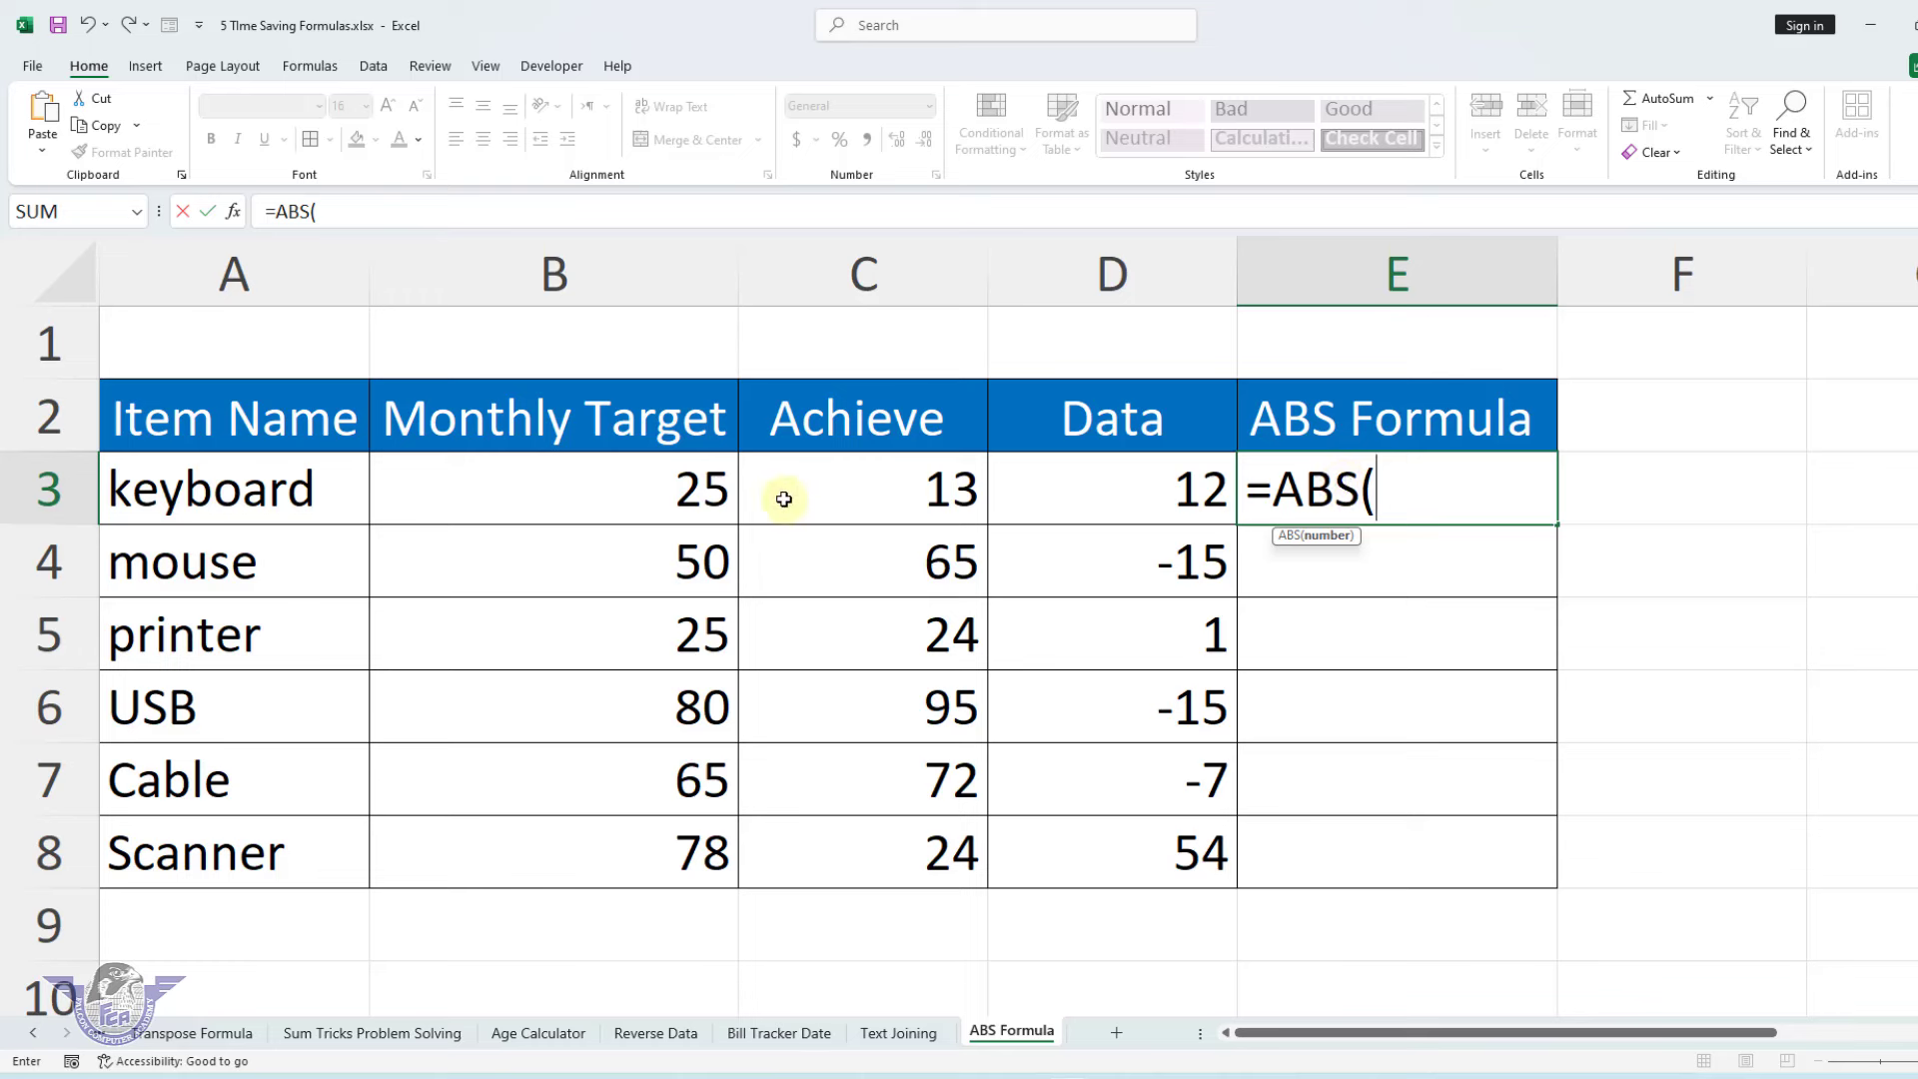
click(674, 492)
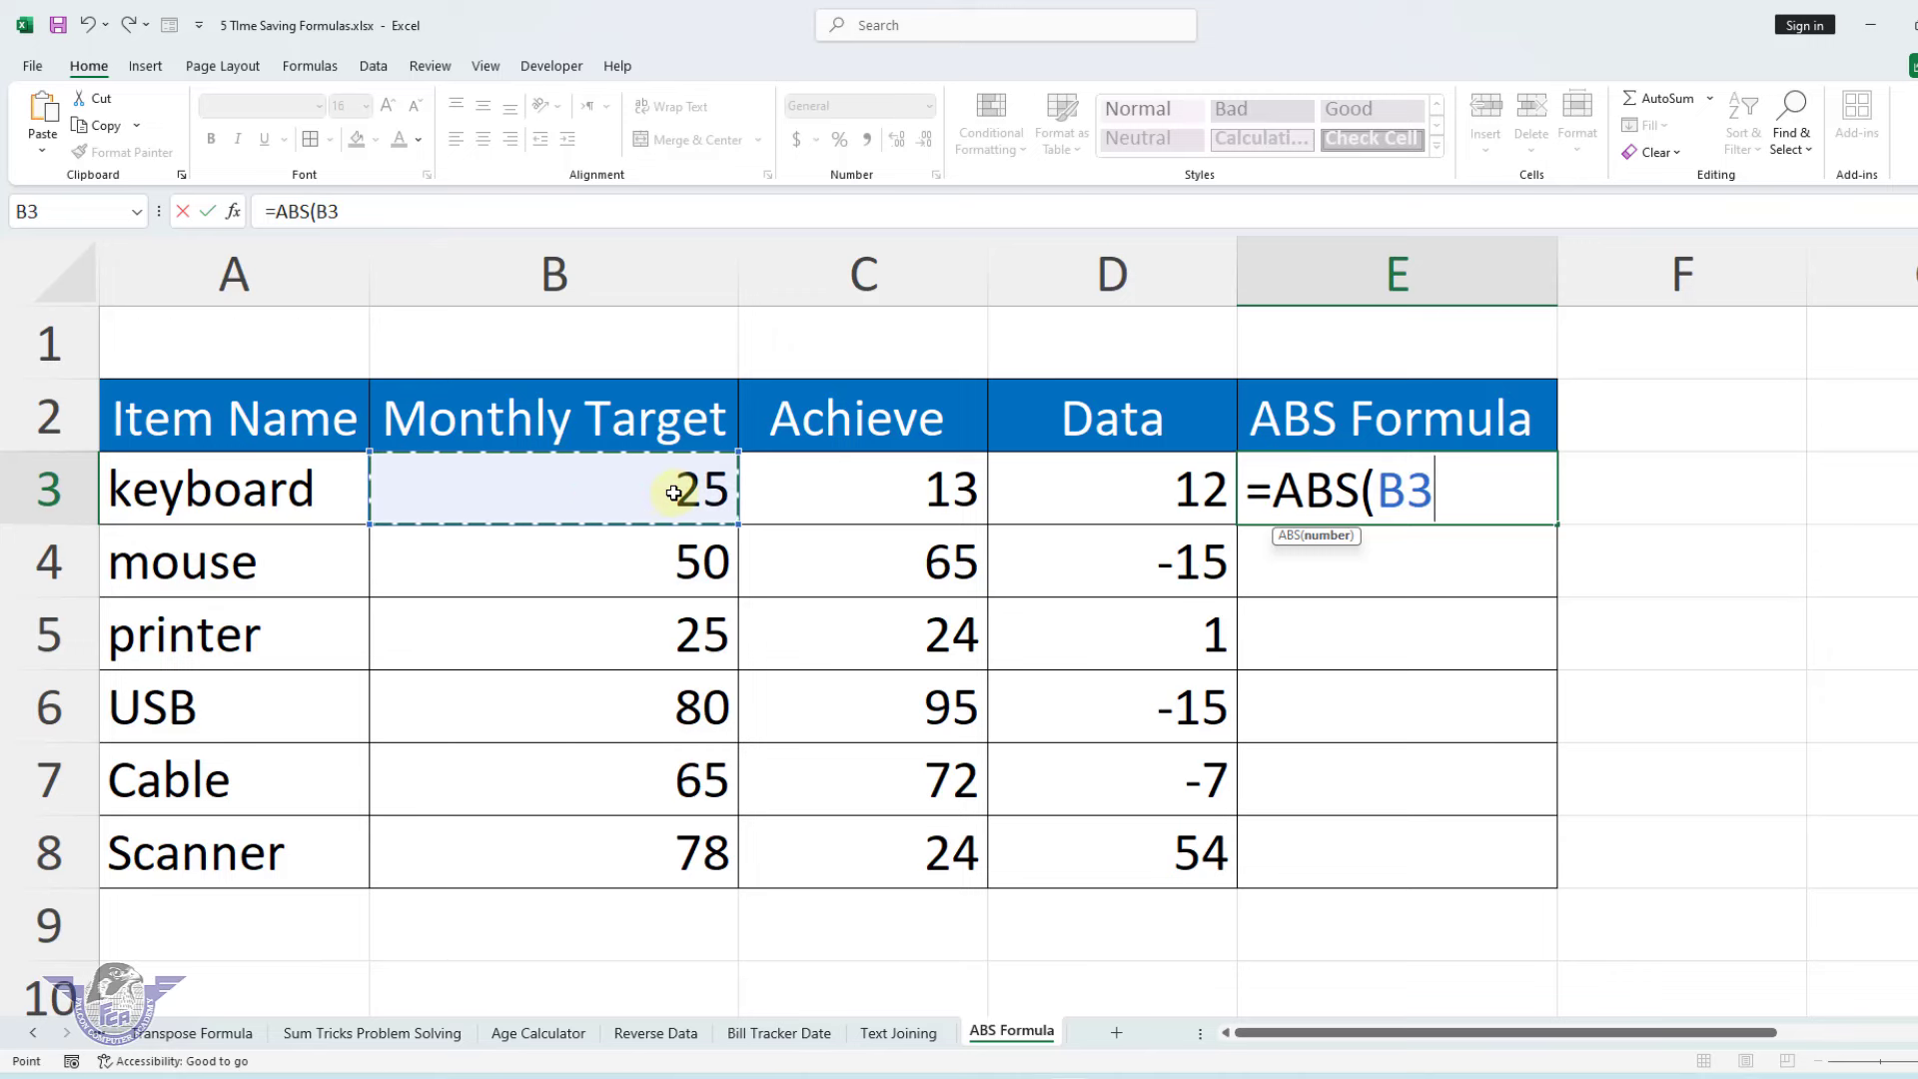
text(-)
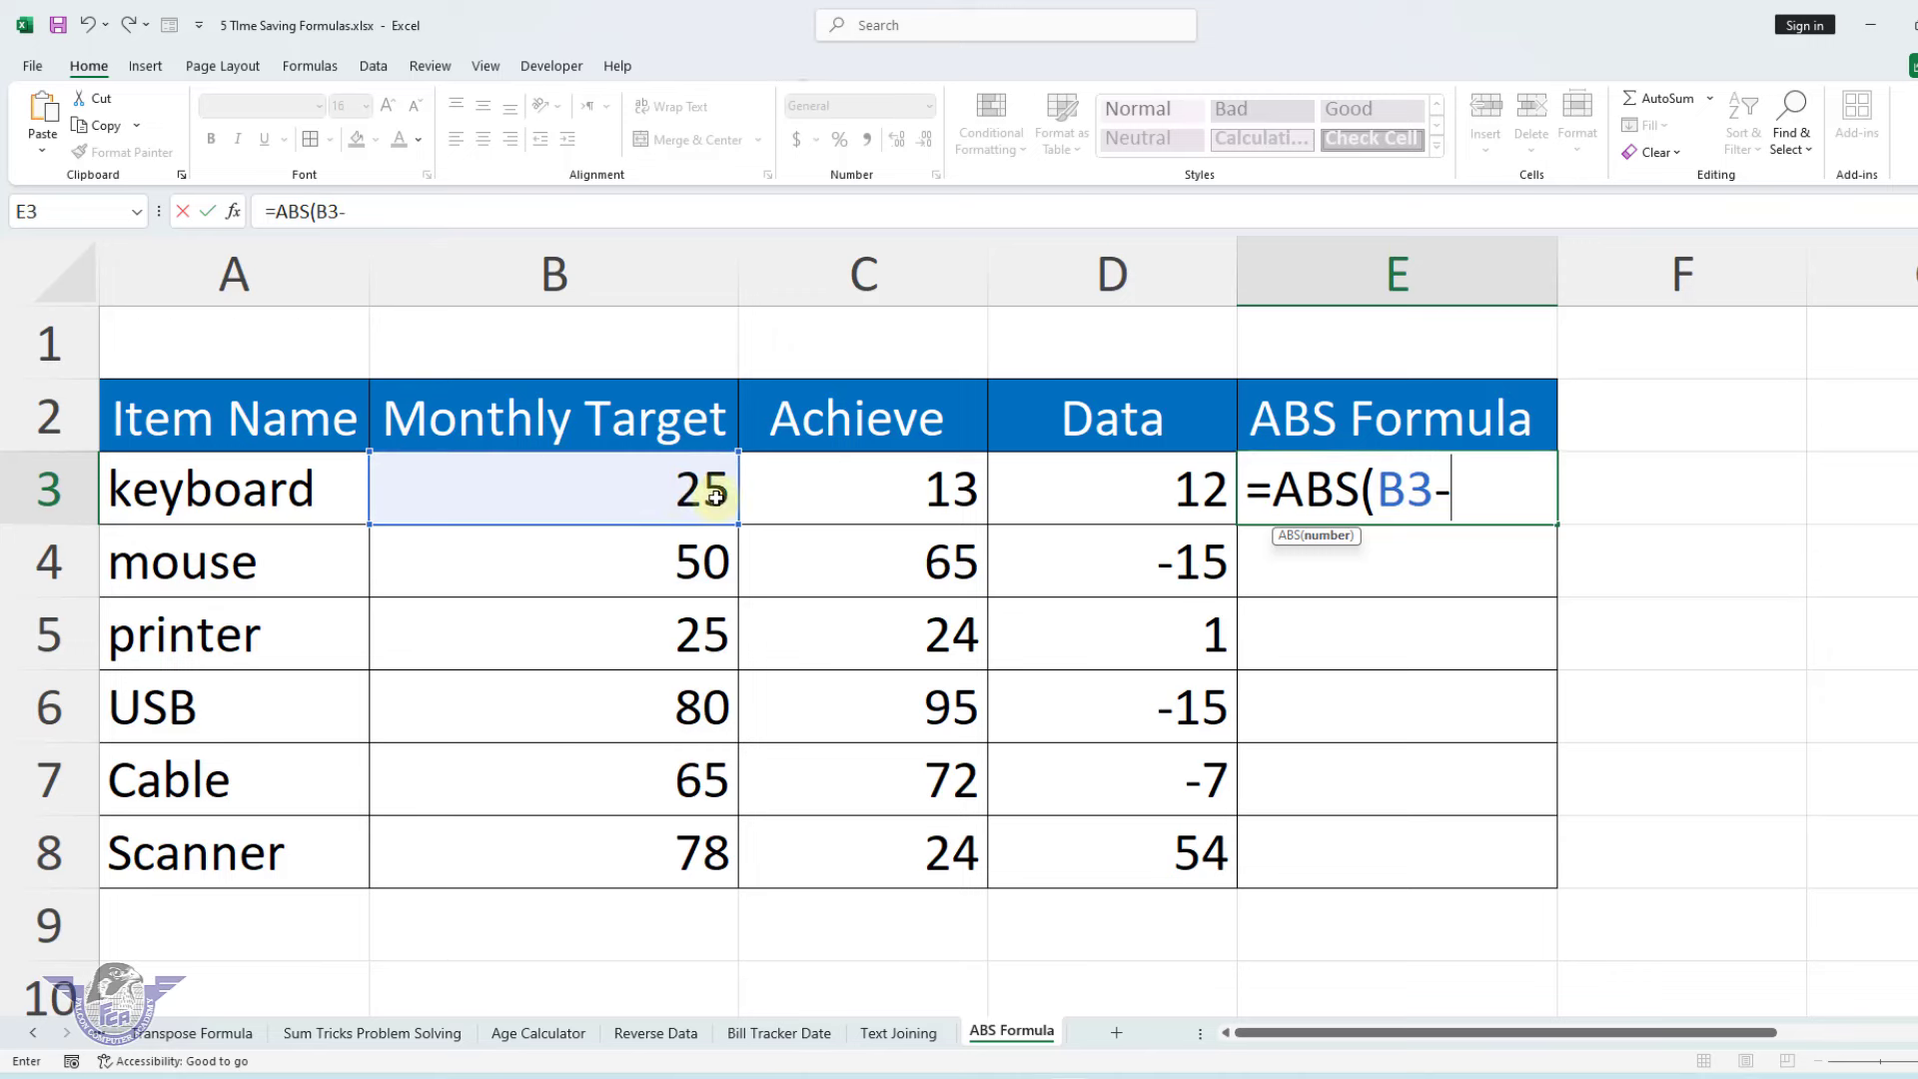
click(884, 499)
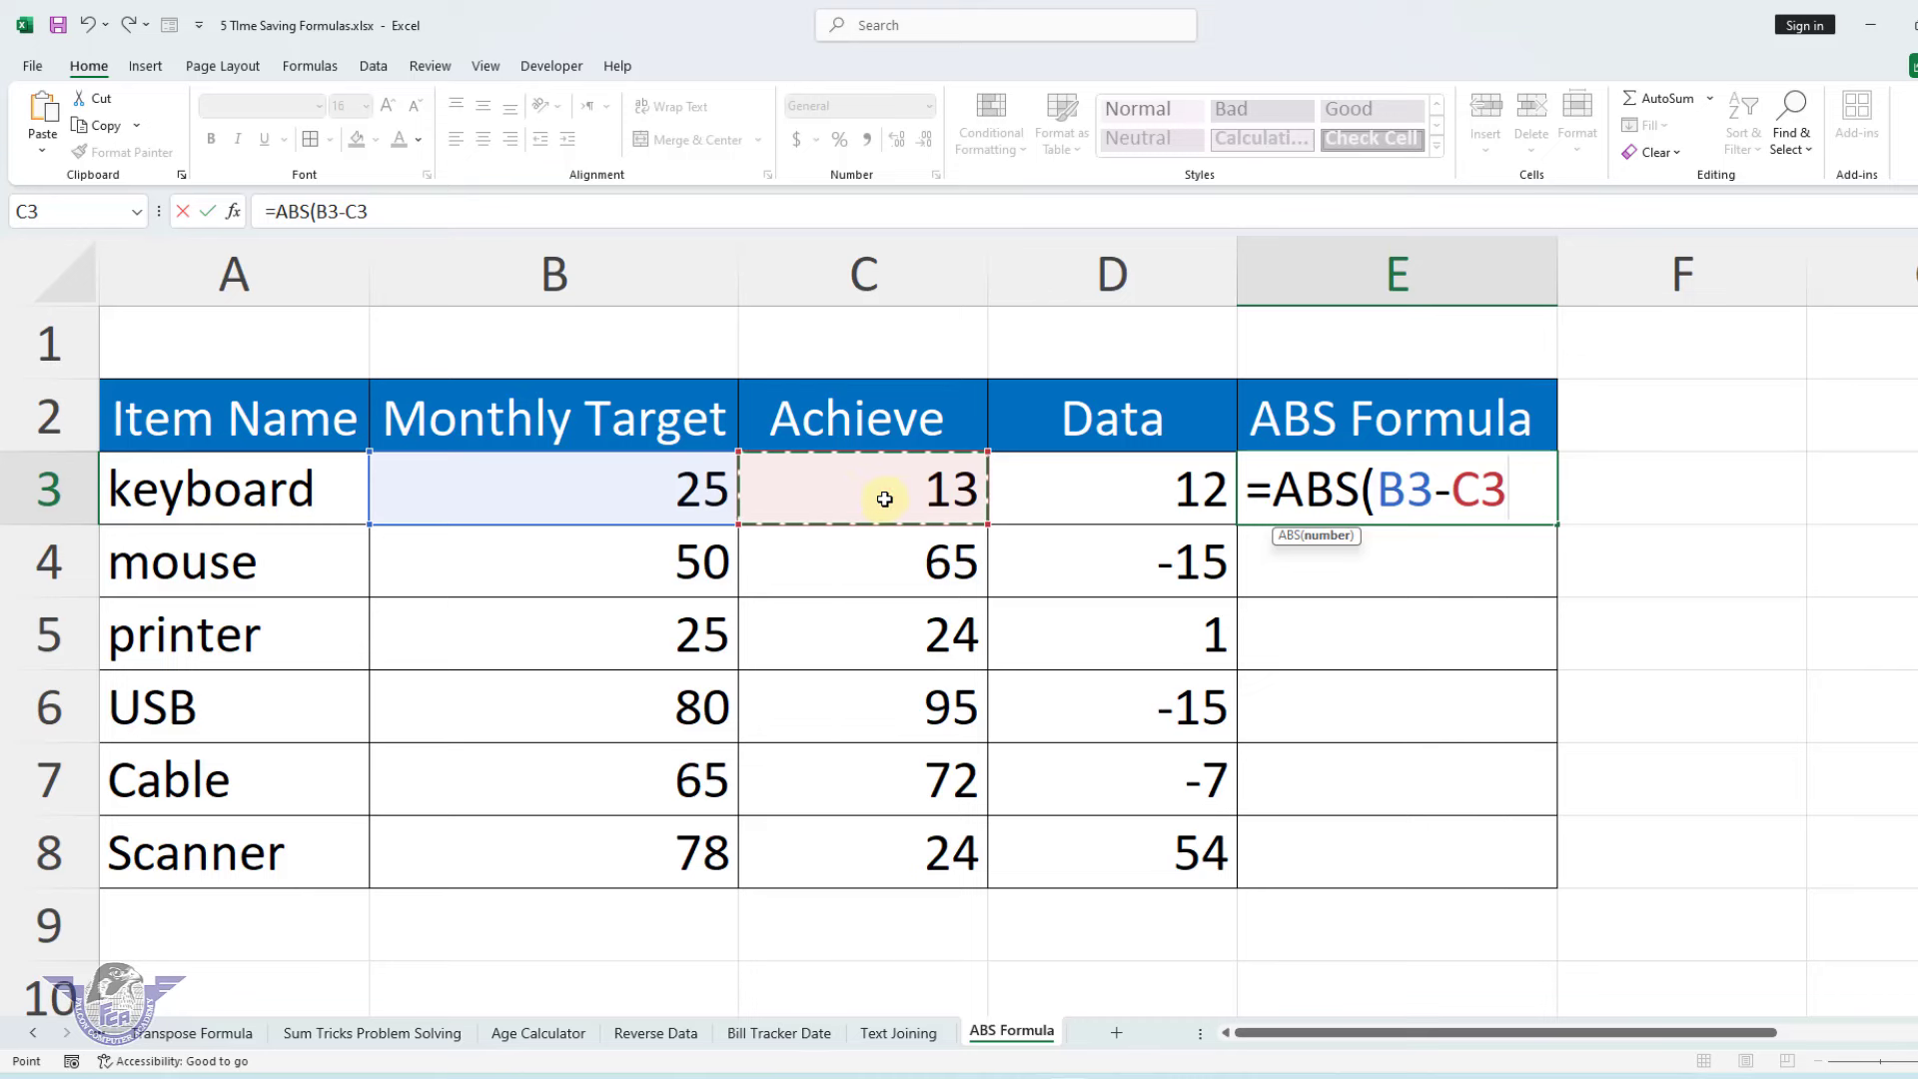
text())
key(Return)
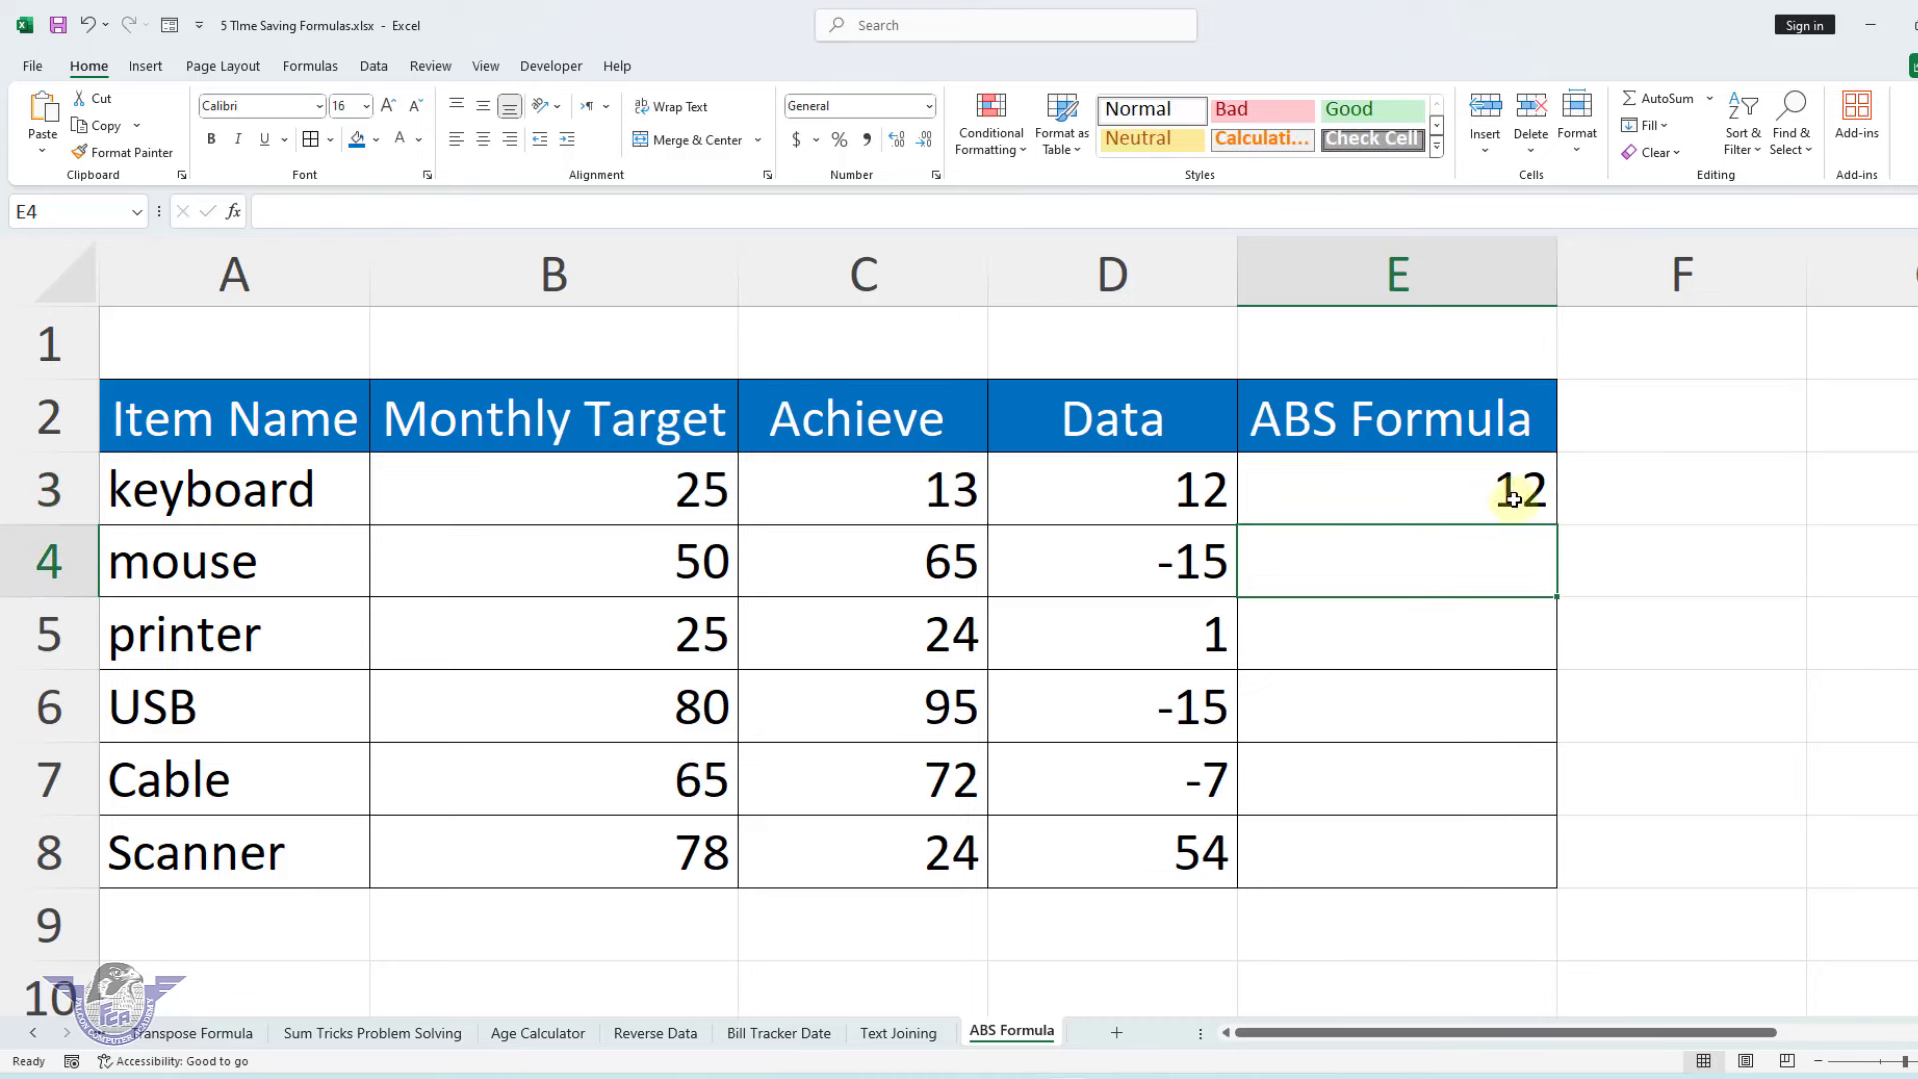
click(1519, 491)
drag(1559, 524, 1543, 881)
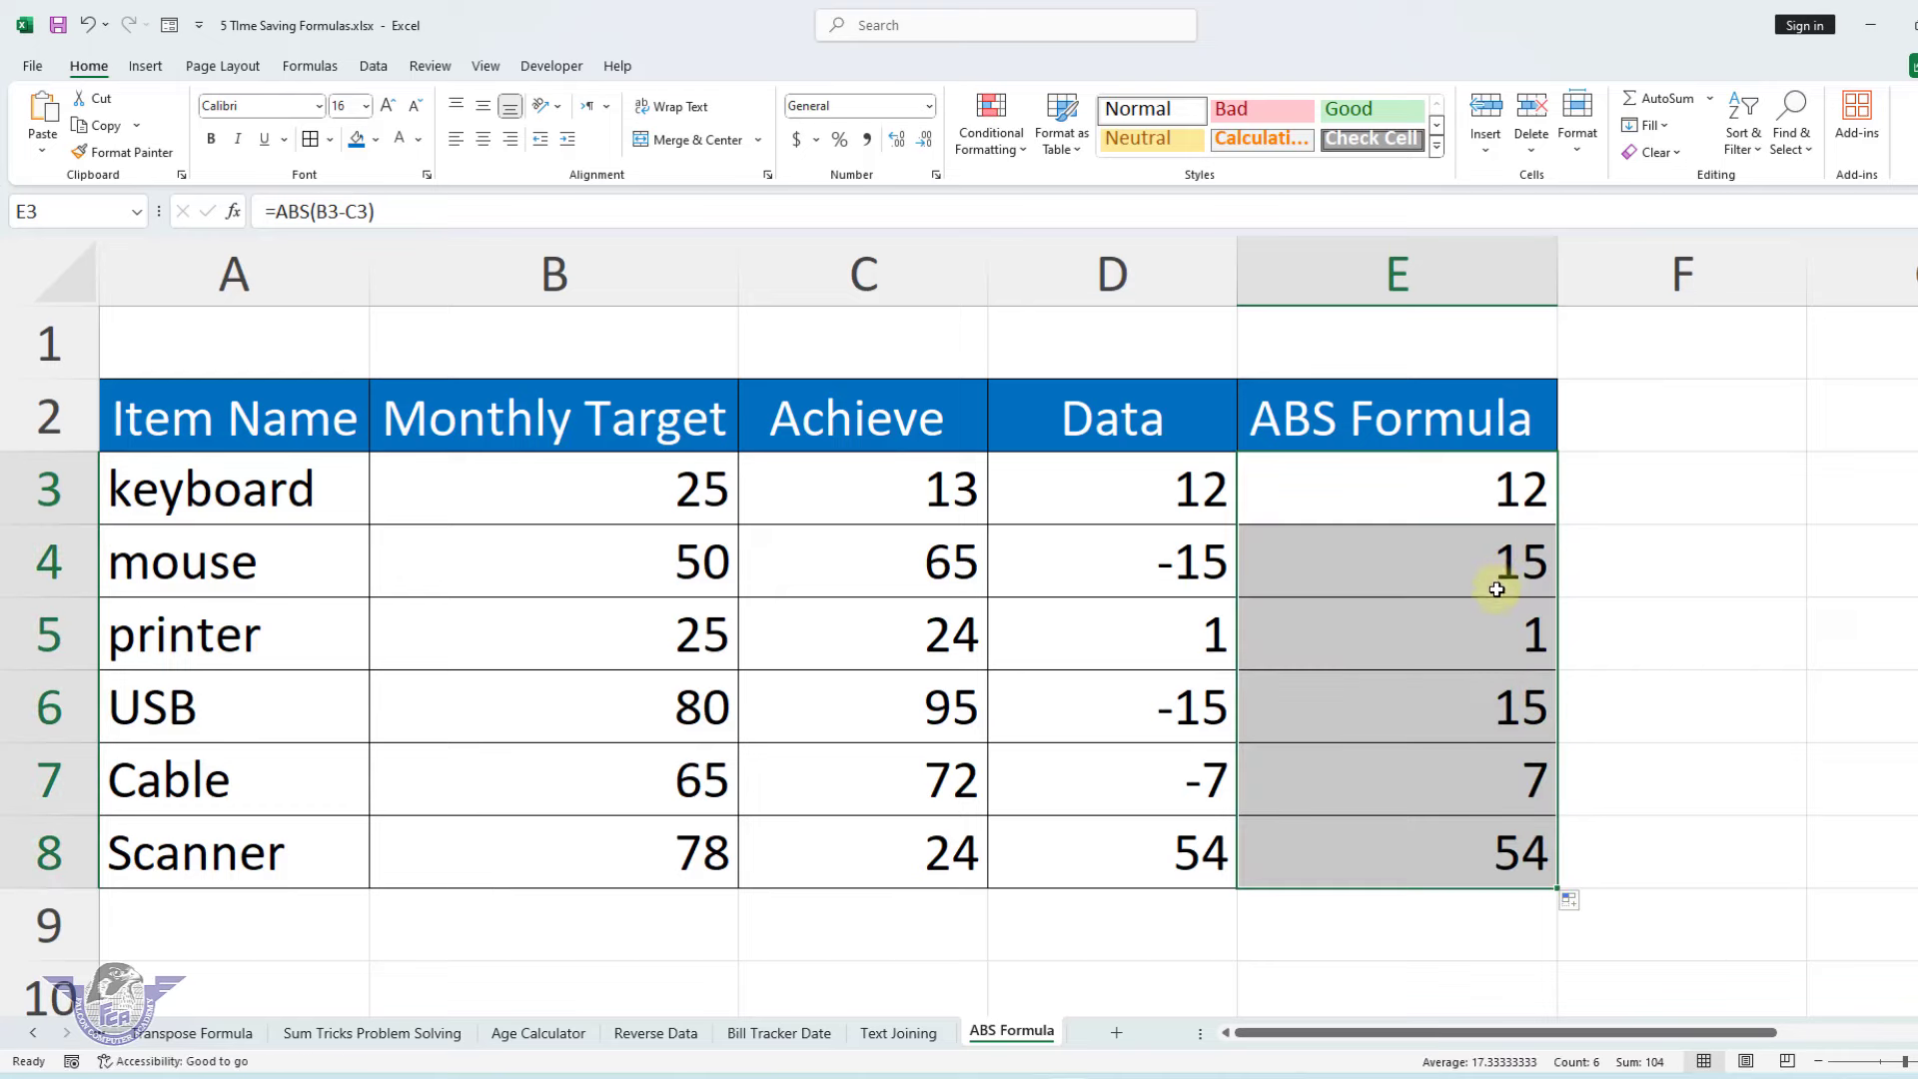
click(1457, 571)
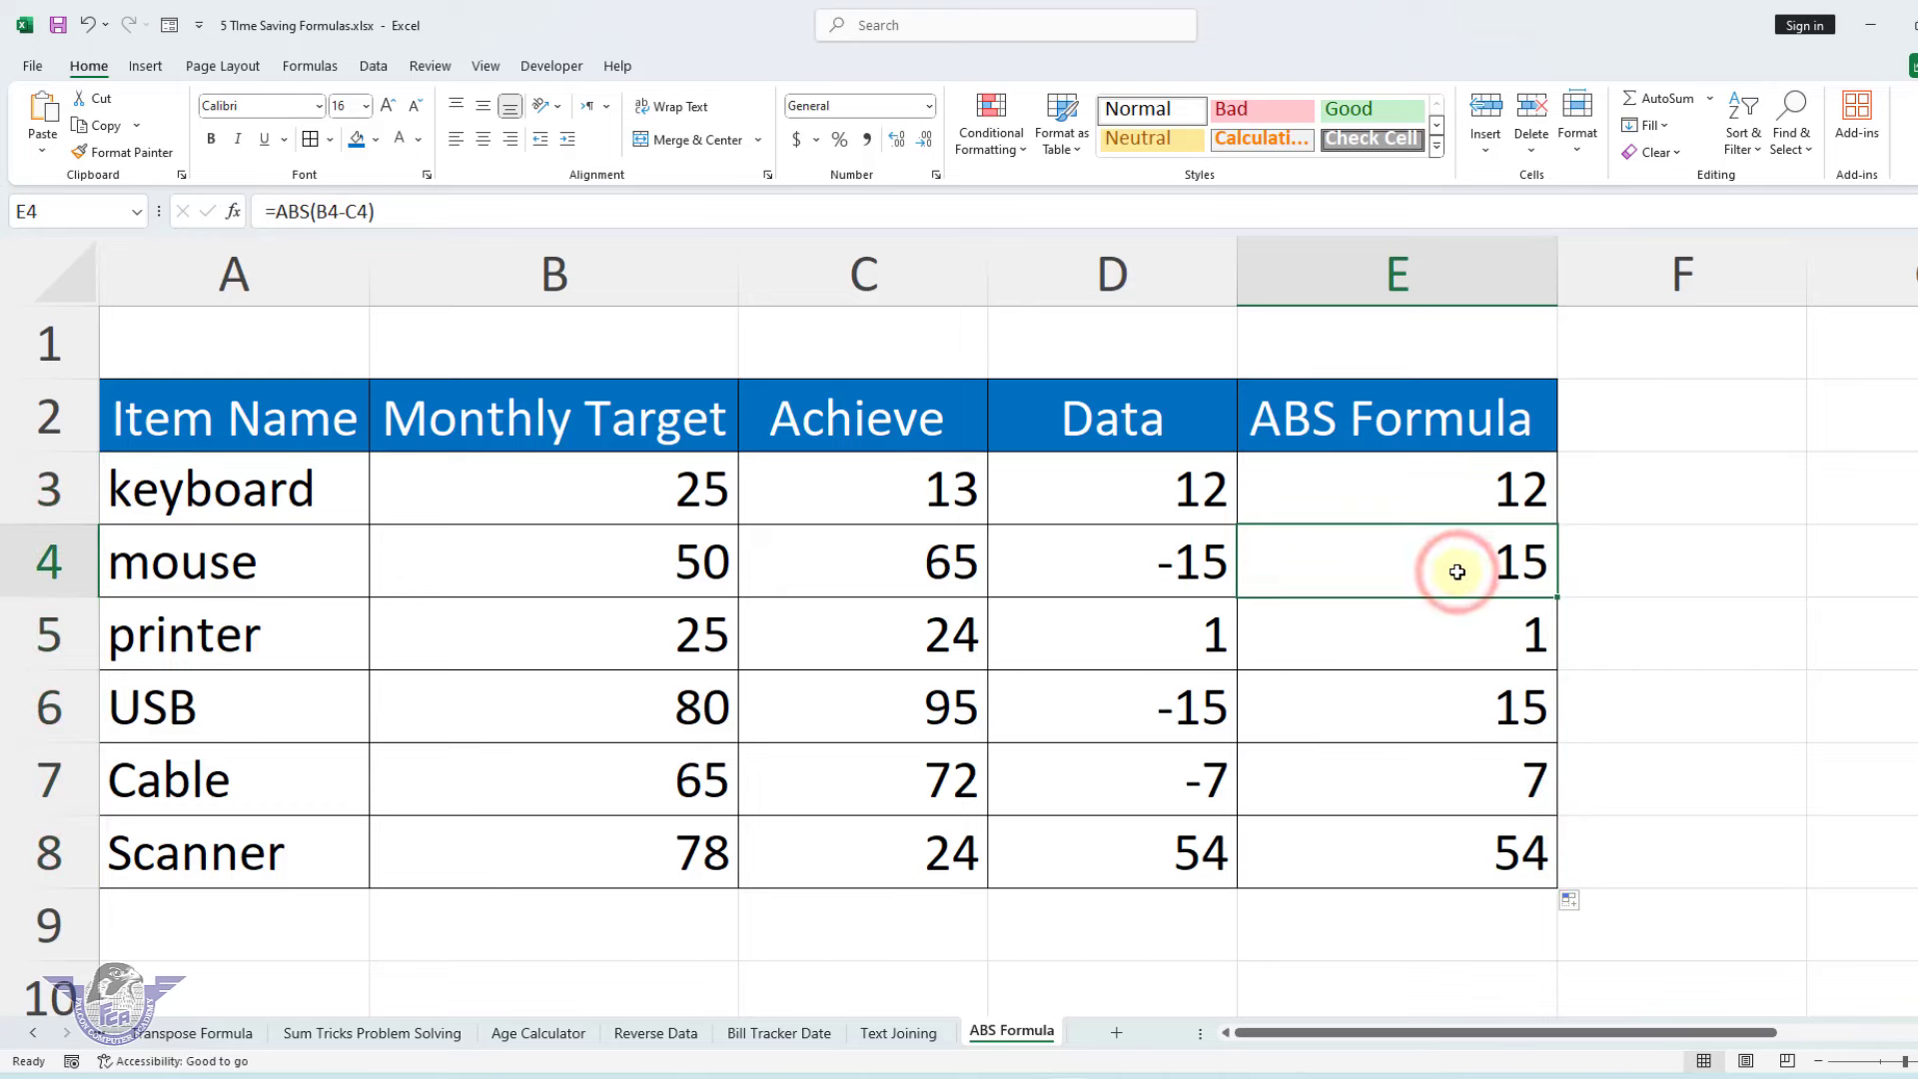